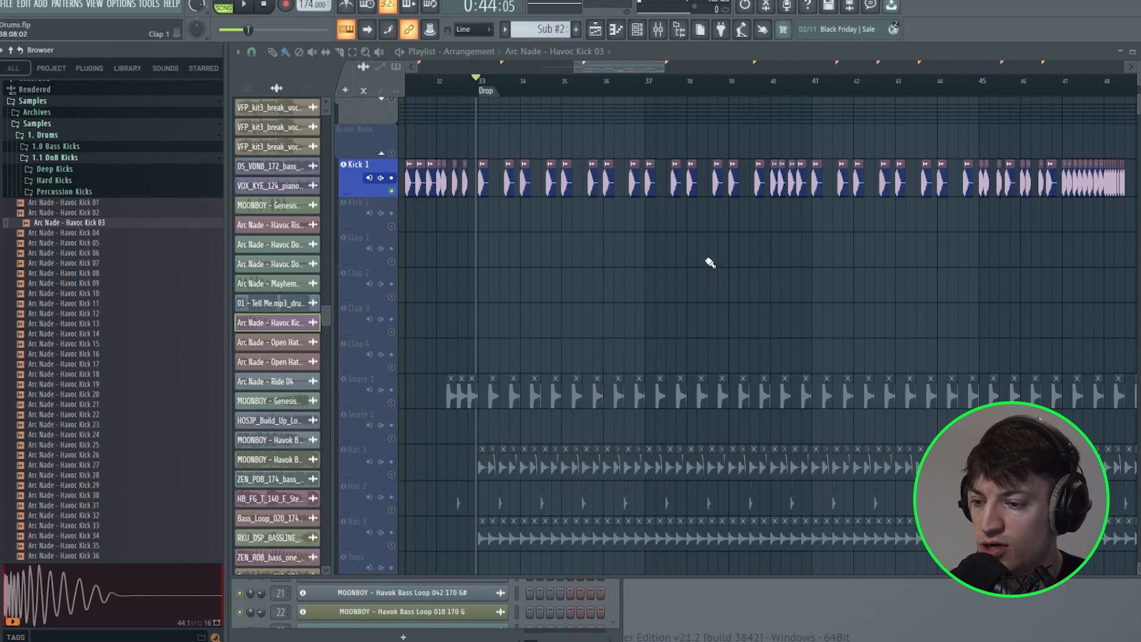
left_click_drag(647, 68, 648, 66)
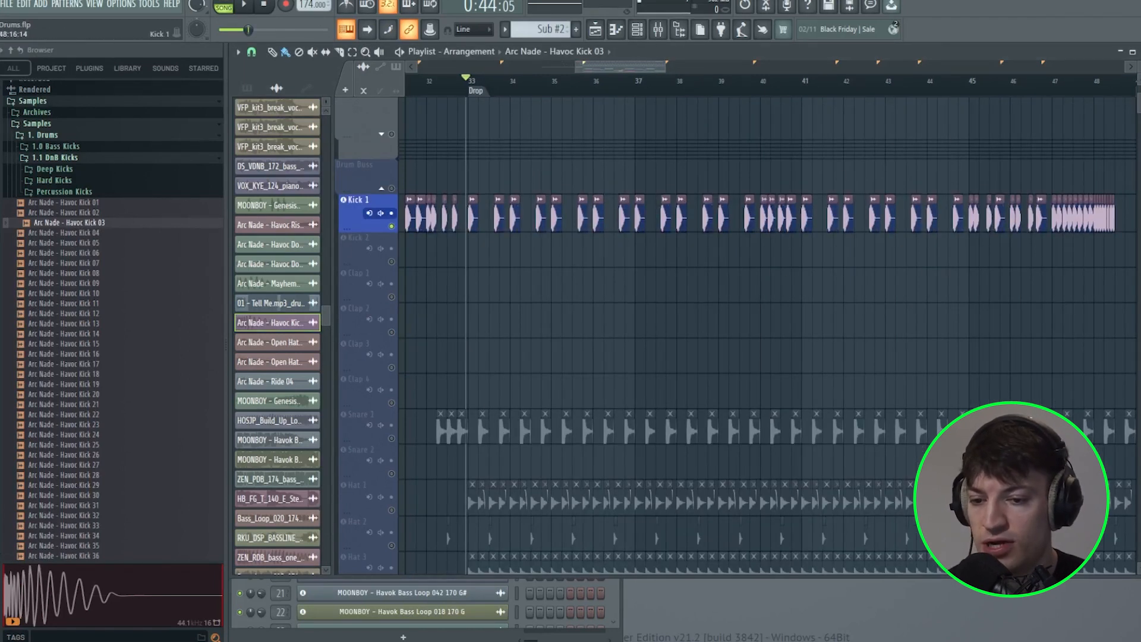
mouse_move(661, 69)
left_mouse_down()
mouse_move(684, 67)
mouse_move(664, 70)
left_mouse_up()
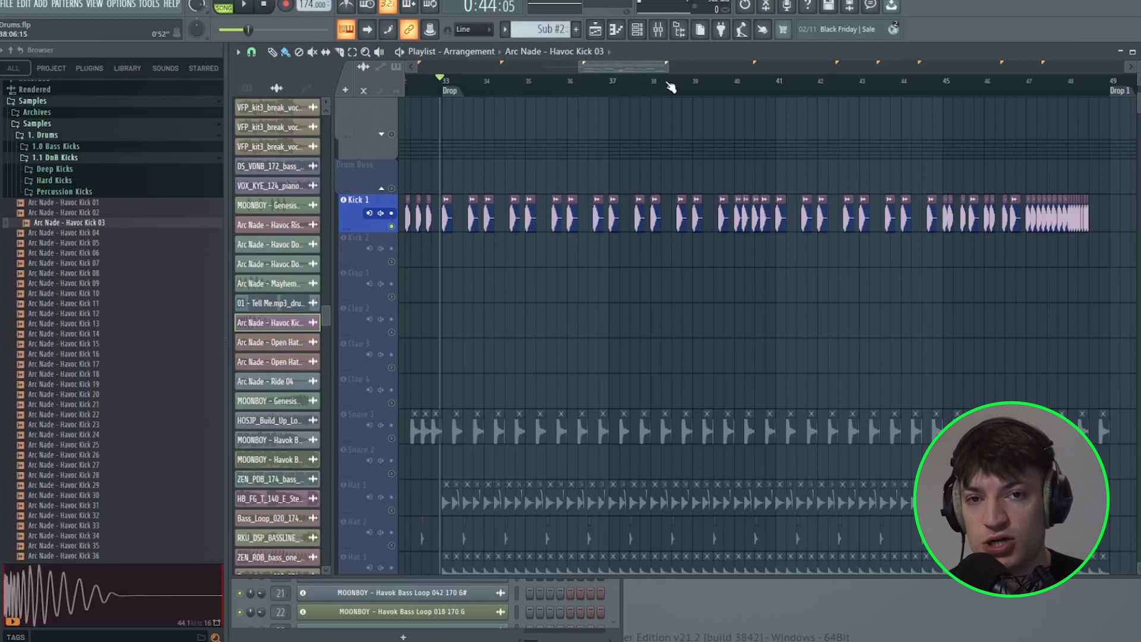
left_click_drag(603, 67, 626, 67)
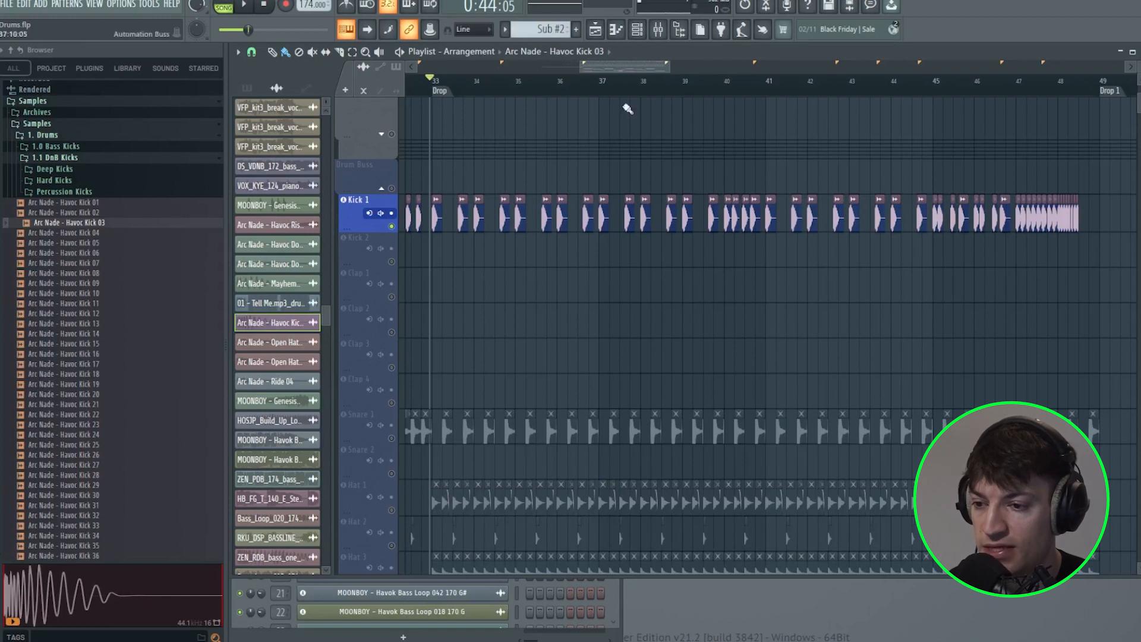
scroll(626, 66, "left", 2)
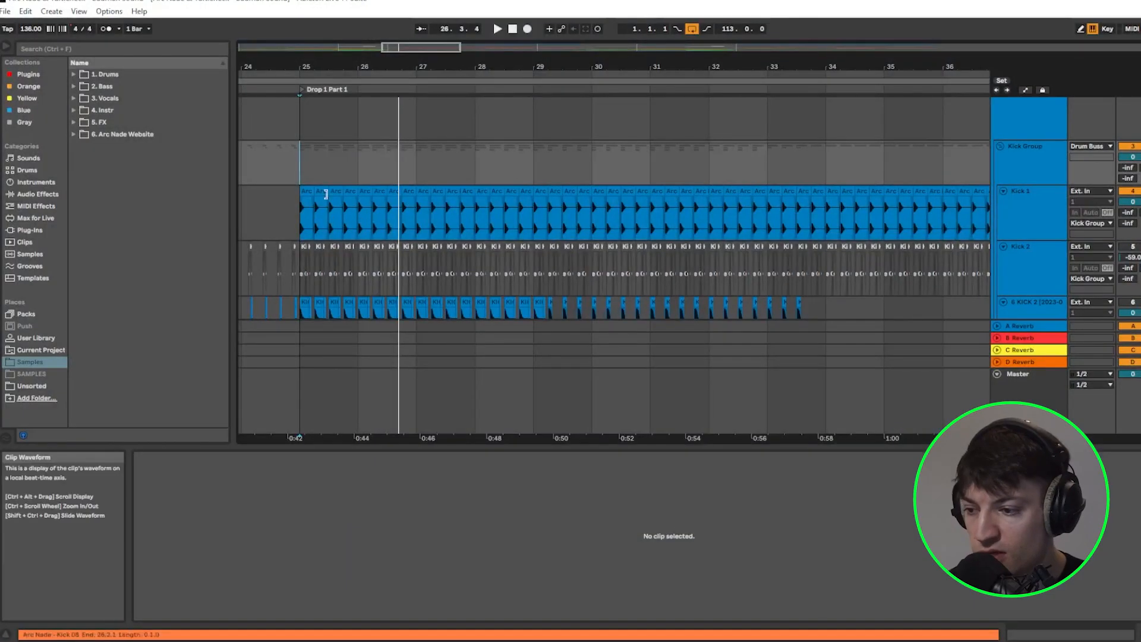
Place the insert marker at bar 25 on the Kick 1 track and play the kick from the start of Drop 1 Part 1
scroll(356, 205, "down", 3)
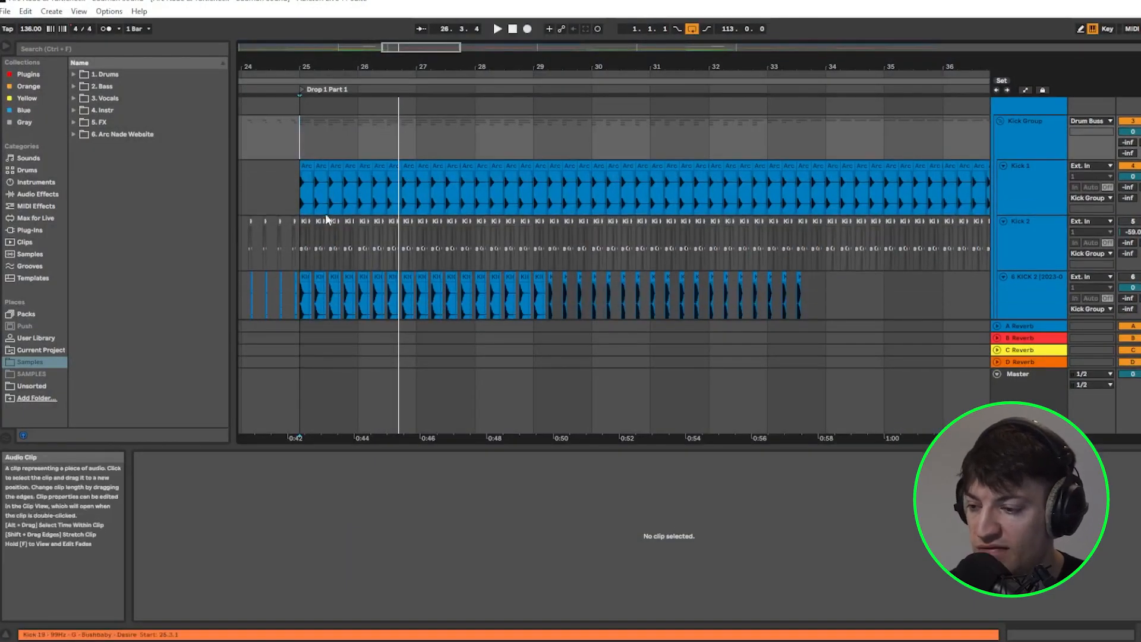
left_click(293, 195)
scroll(366, 199, "down", 1)
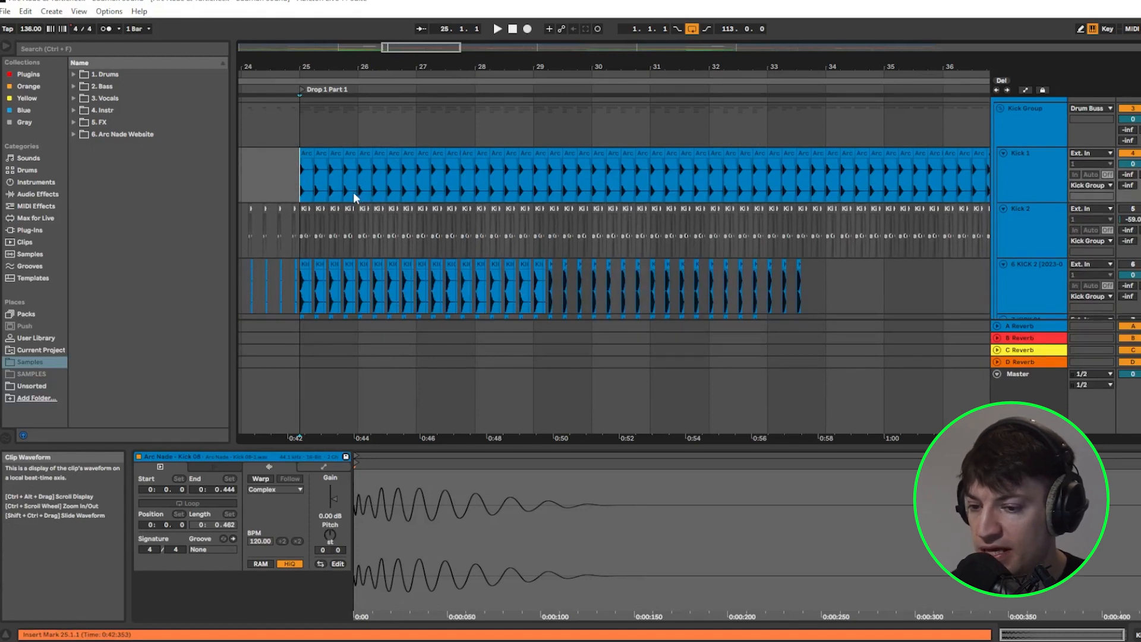
key("space")
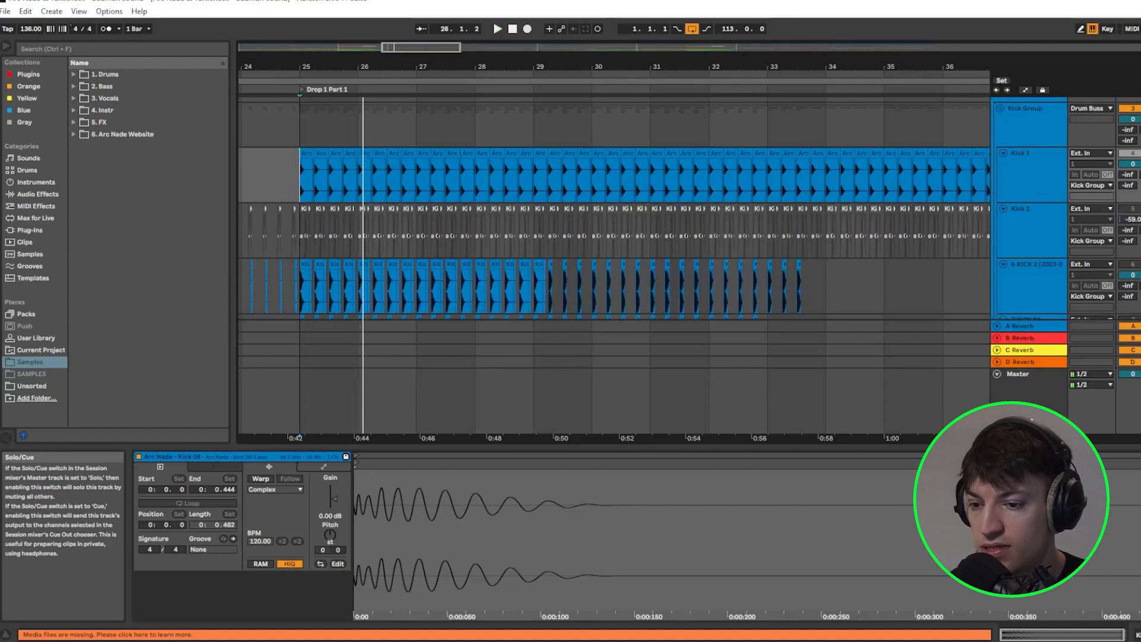
Inspect the layered kick tracks, selecting 7 KICK 21, 6 KICK 2, Kick 2 and Kick 1 in turn to compare their clips
scroll(779, 186, "down", 3)
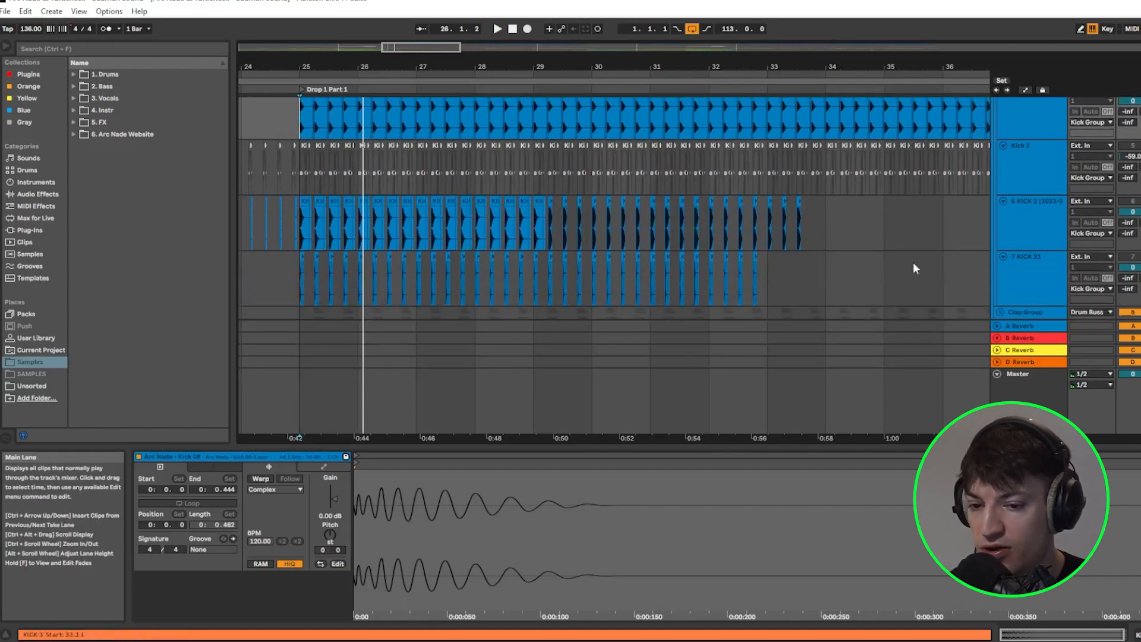
left_click(1025, 280)
left_click(1031, 223)
left_click(1037, 170)
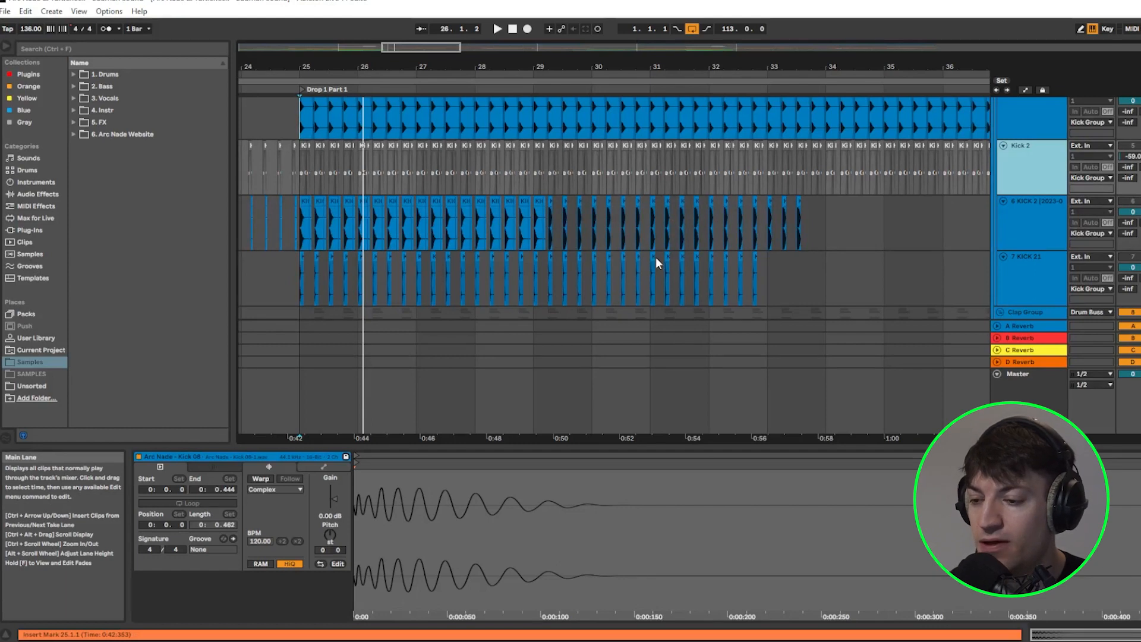
scroll(658, 263, "up", 1)
left_click(1031, 148)
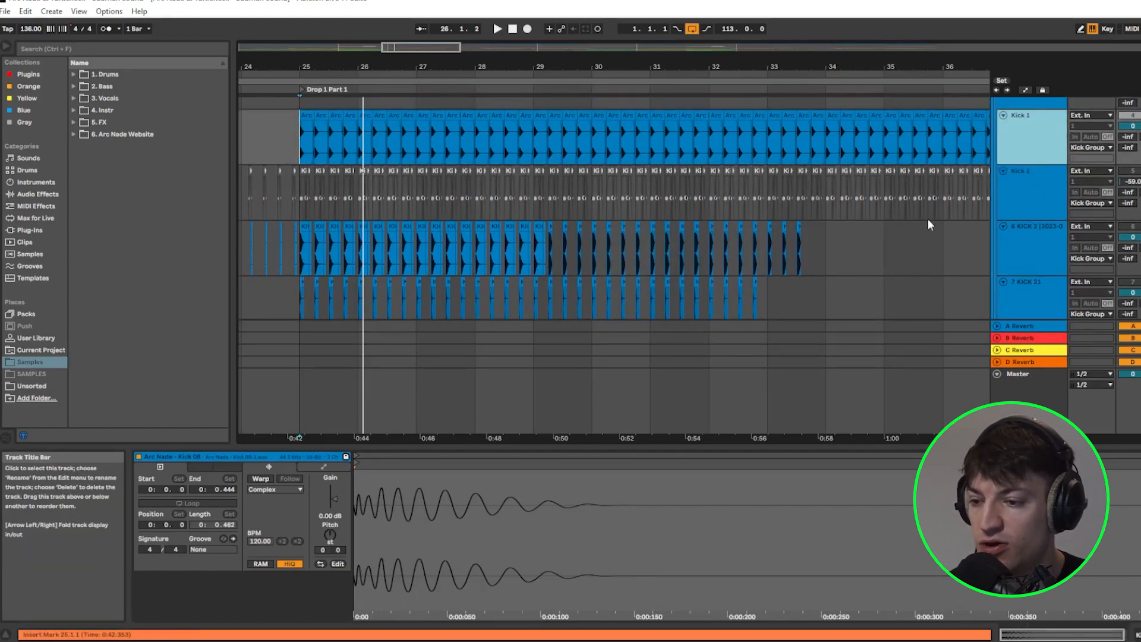
scroll(535, 273, "down", 1)
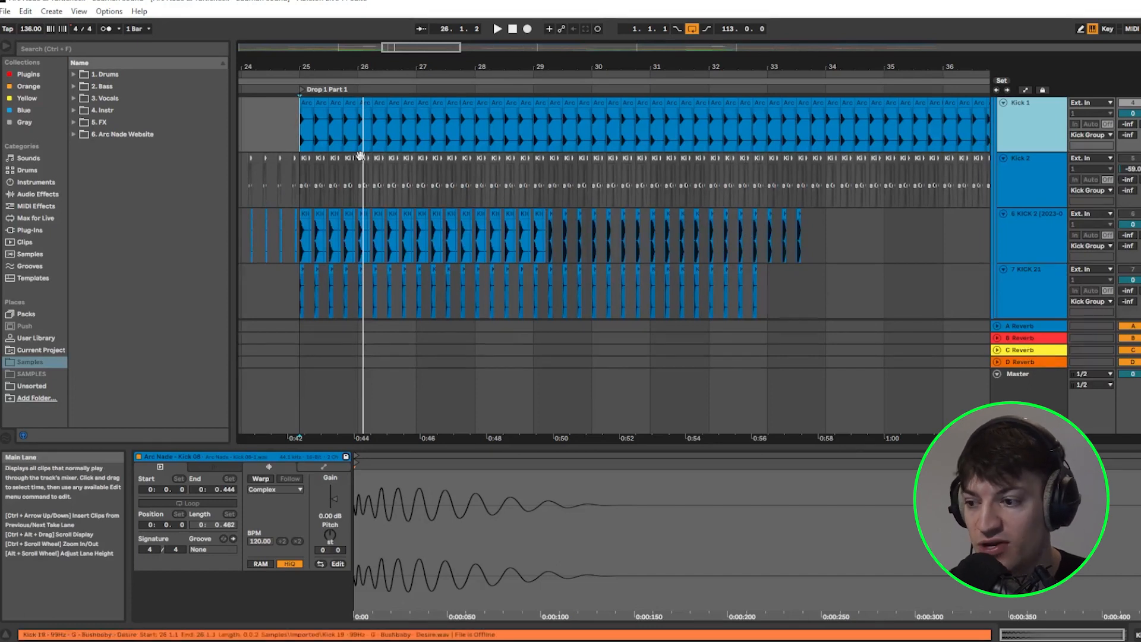
scroll(357, 173, "up", 1)
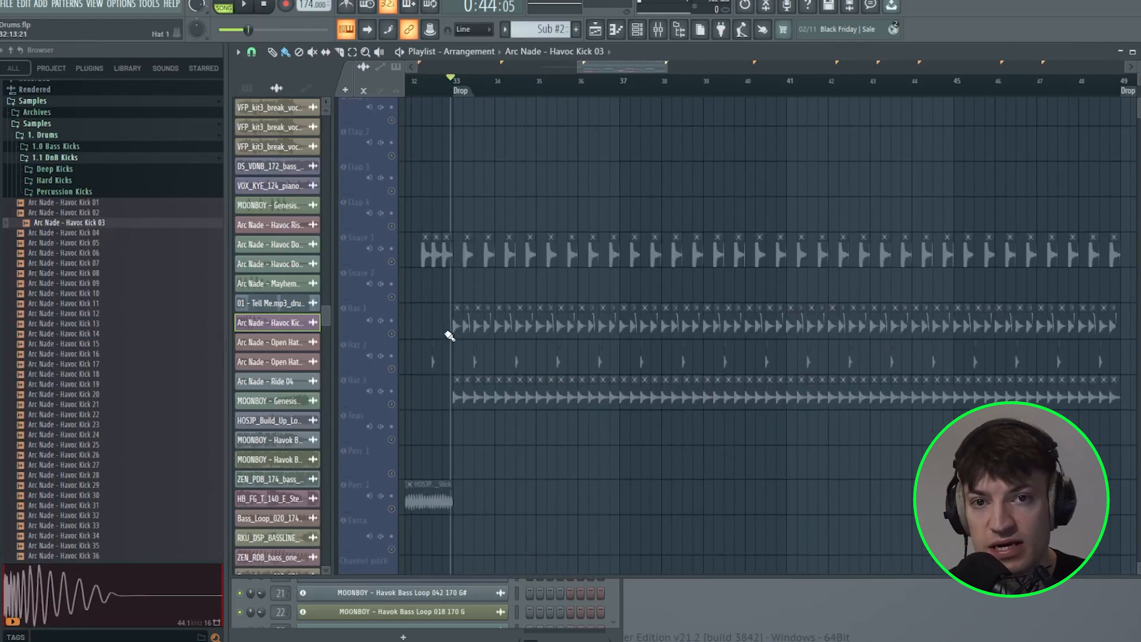
Unmute the Snare 1 track and play the kick and snare together from the Drop marker at bar 33
scroll(464, 303, "up", 2)
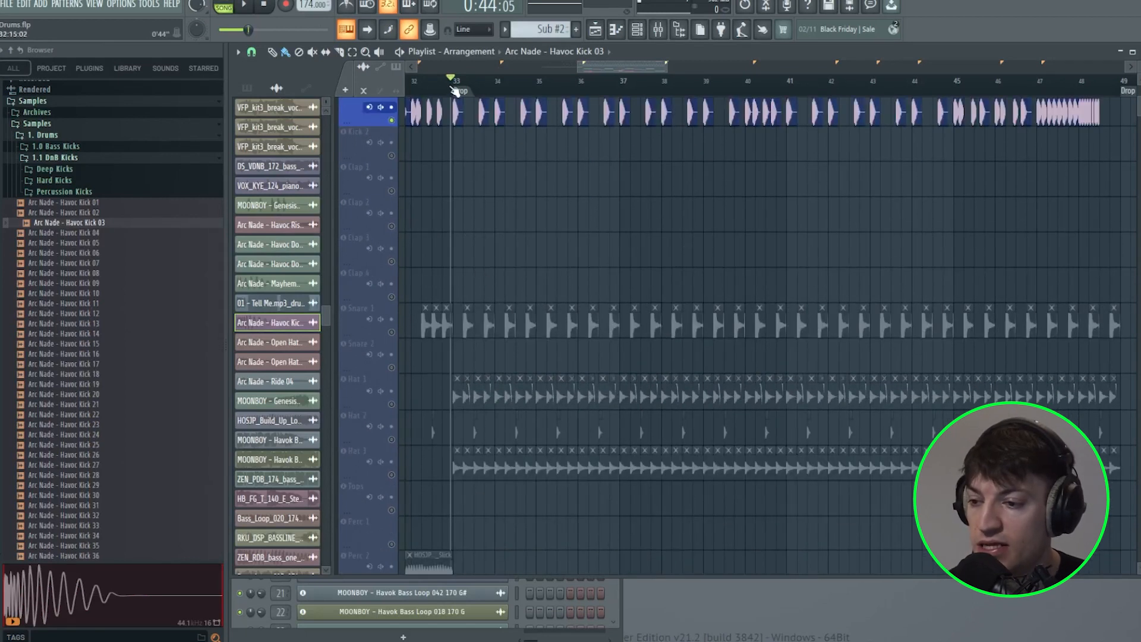
left_click(391, 337)
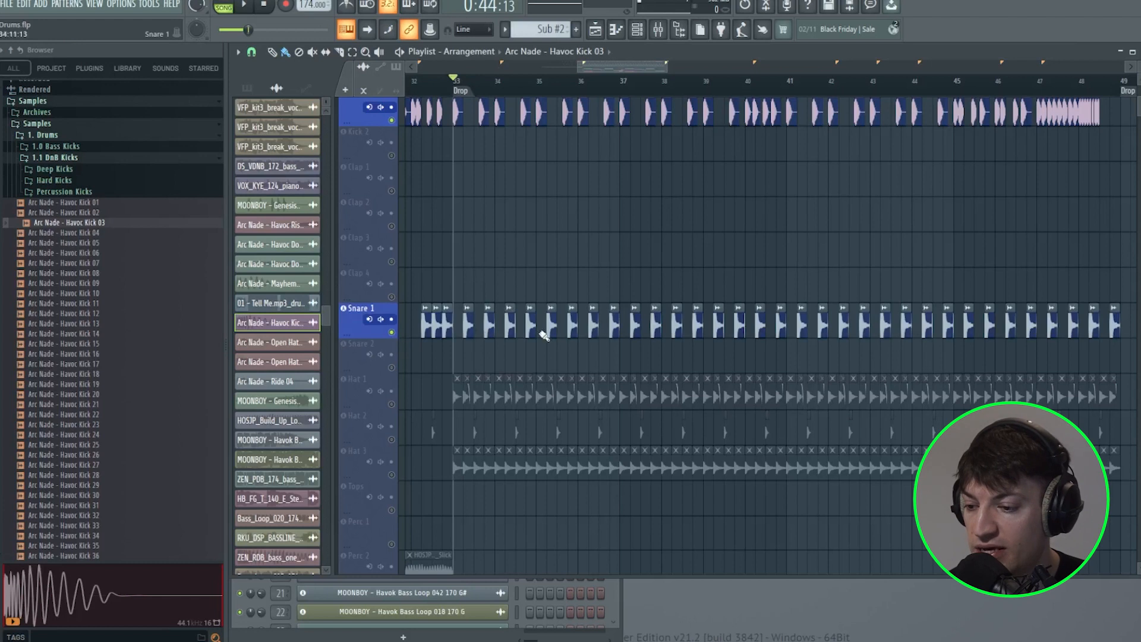
left_click_drag(456, 80, 456, 84)
key("space")
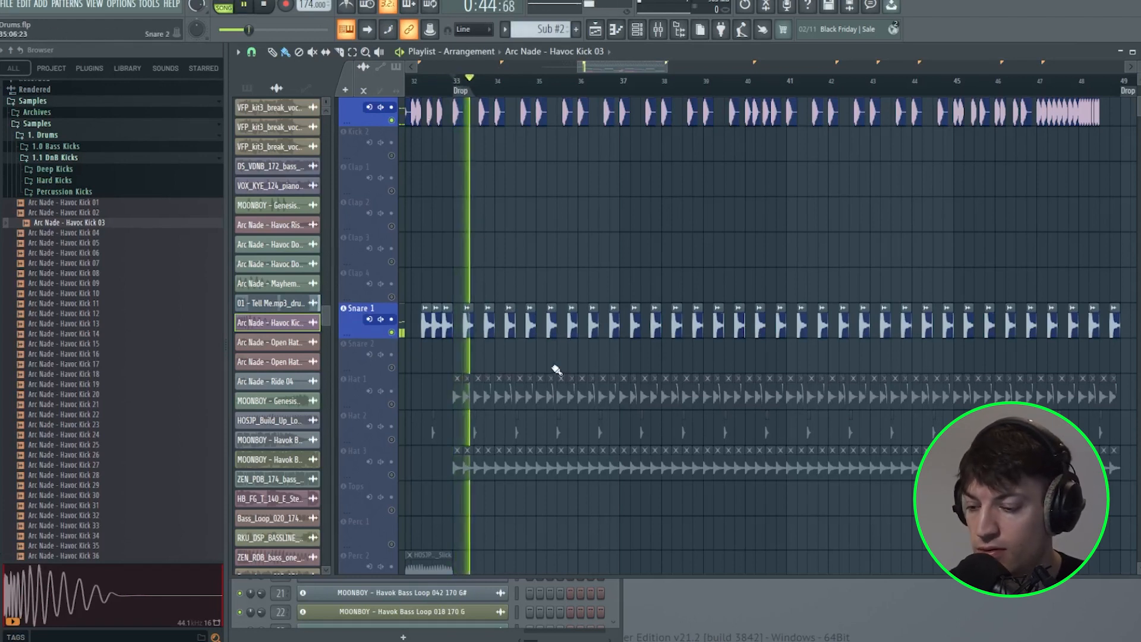
key("space")
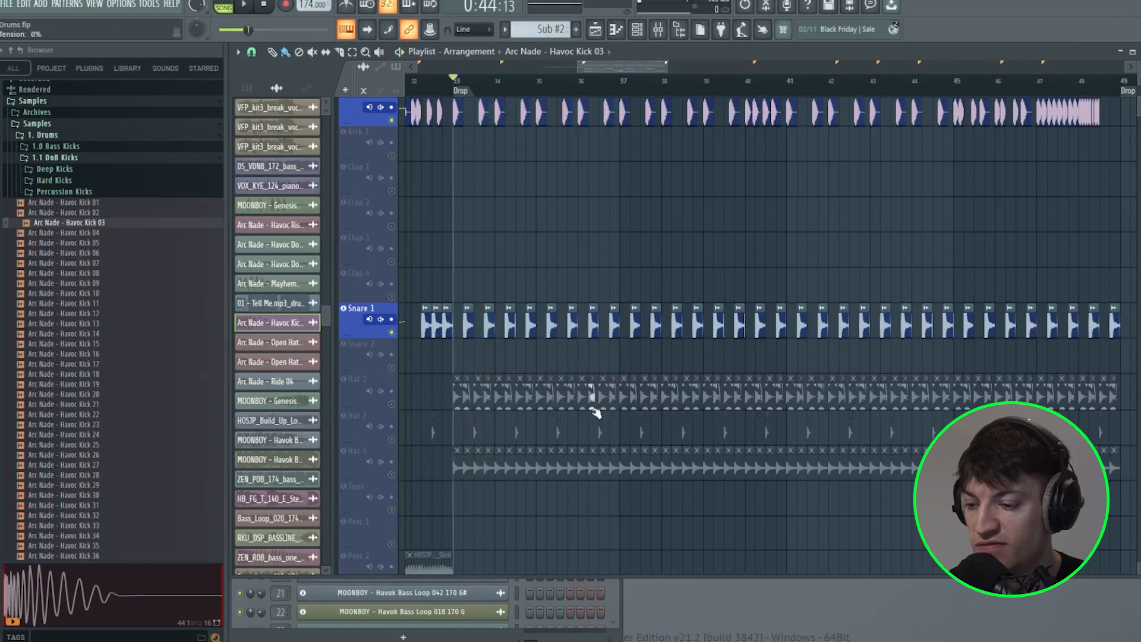
Switch to Ableton Live and play the Clap 1 track from bar 25, the start of Drop 1 Part 1
key("alt+Tab")
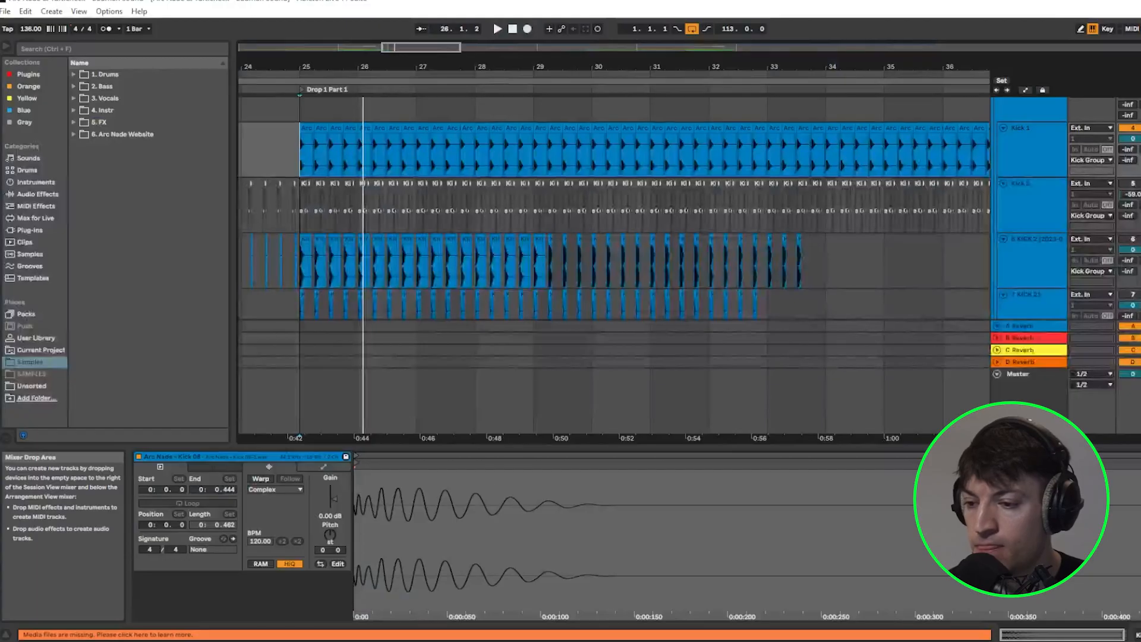
scroll(494, 268, "down", 5)
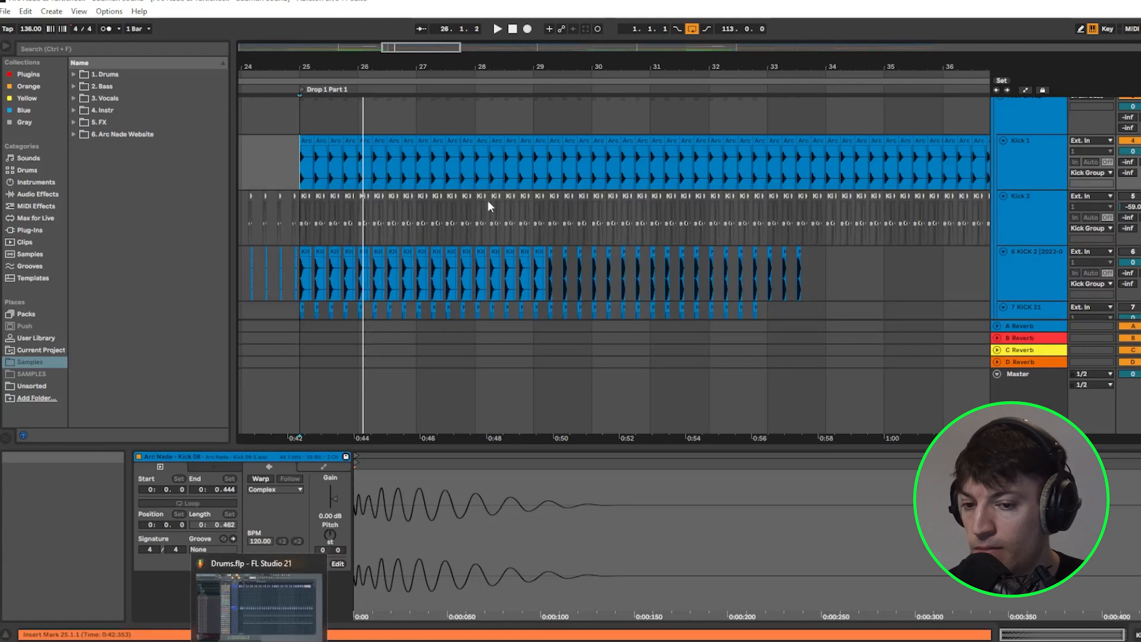
scroll(542, 264, "down", 3)
left_click(297, 214)
scroll(525, 257, "down", 4)
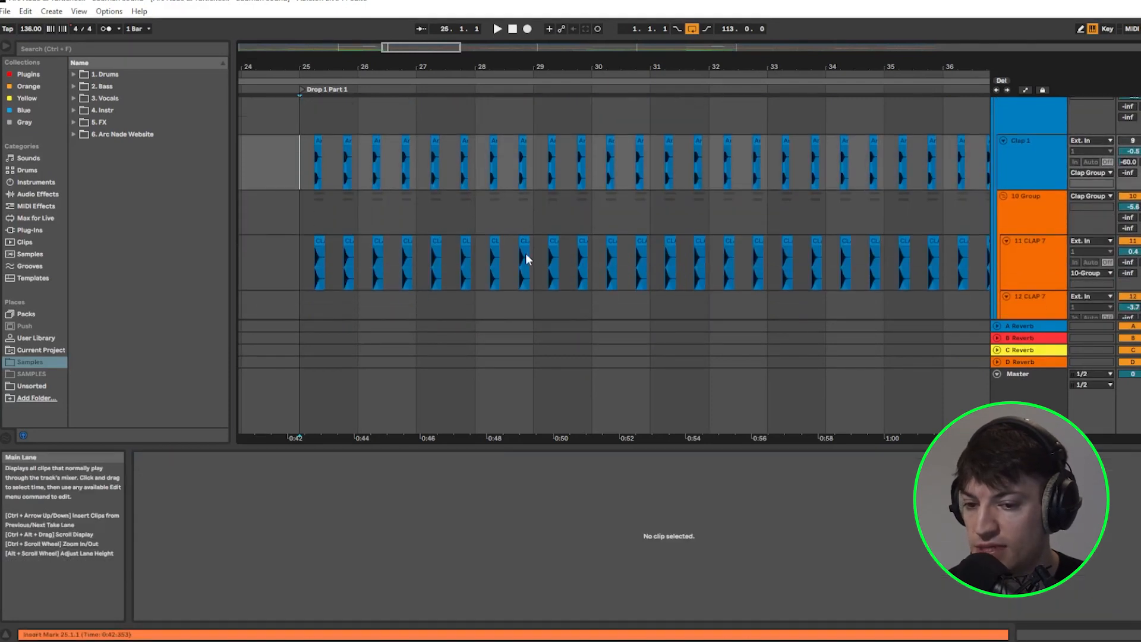
key("space")
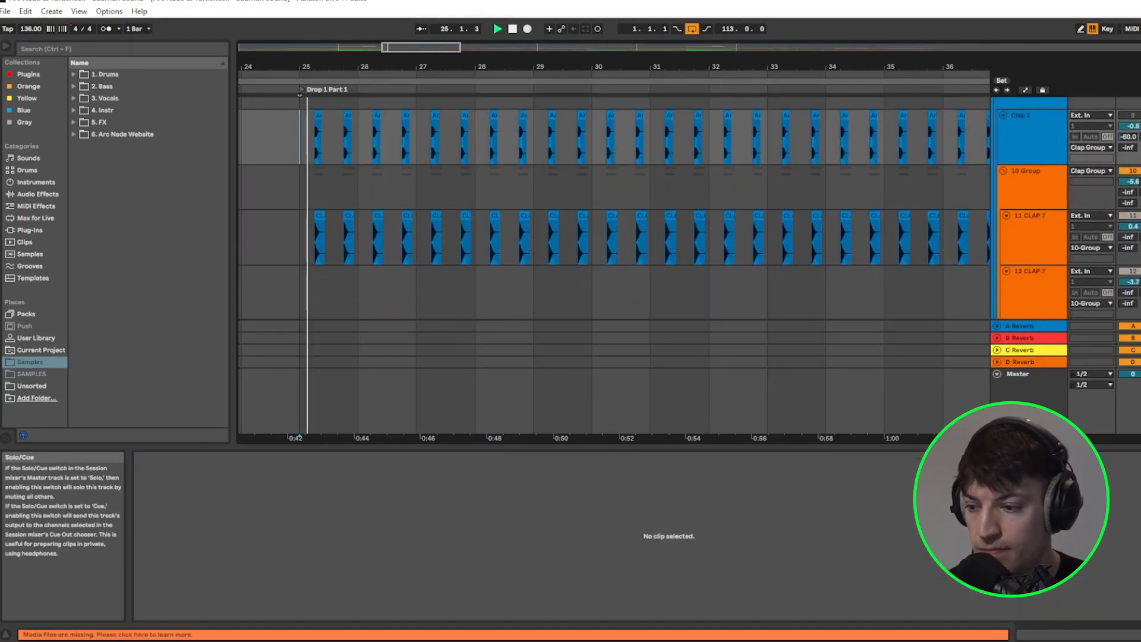
Audition the remaining clap layers, covering the CLAP 7 and CLAP 9 tracks in 10 Group and the clap track below them
scroll(1026, 249, "down", 3)
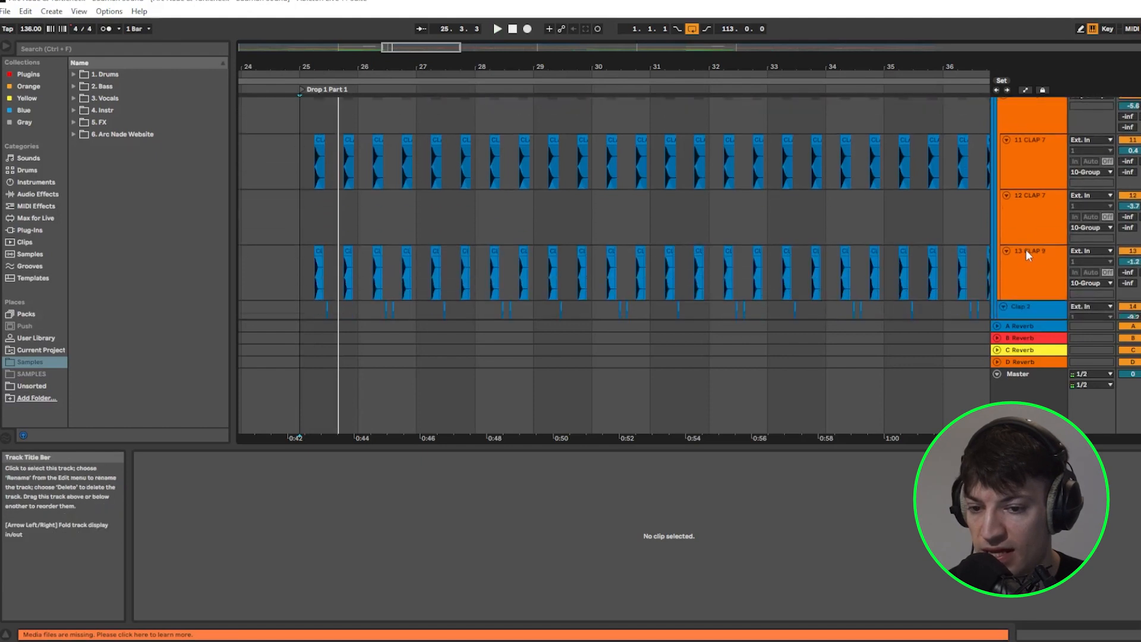
key("space")
key("space")
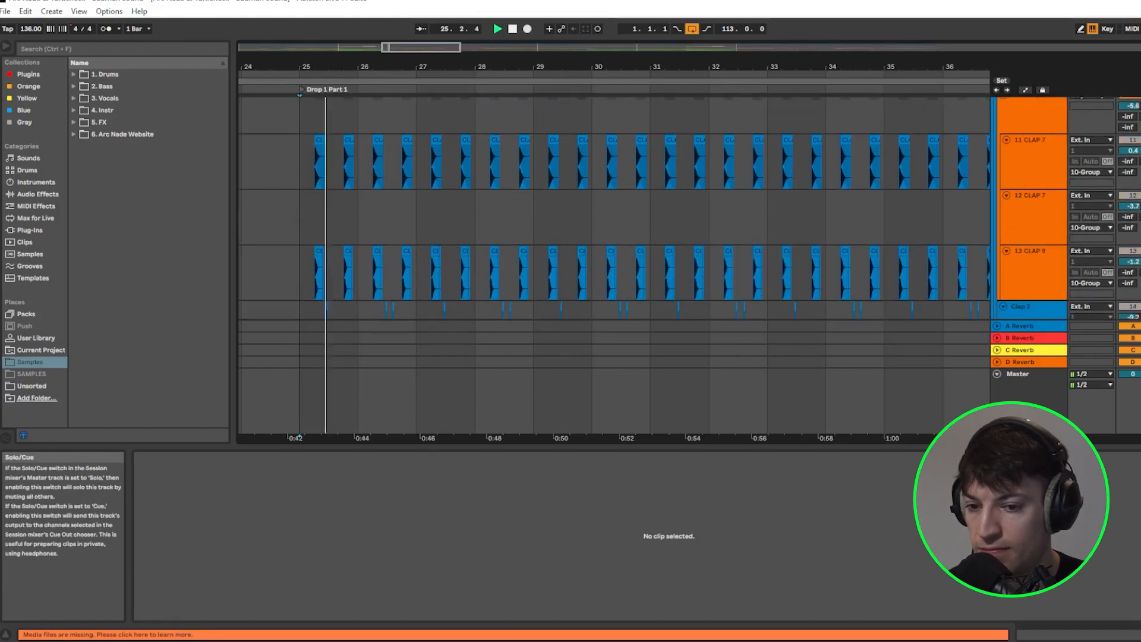
scroll(982, 233, "down", 1)
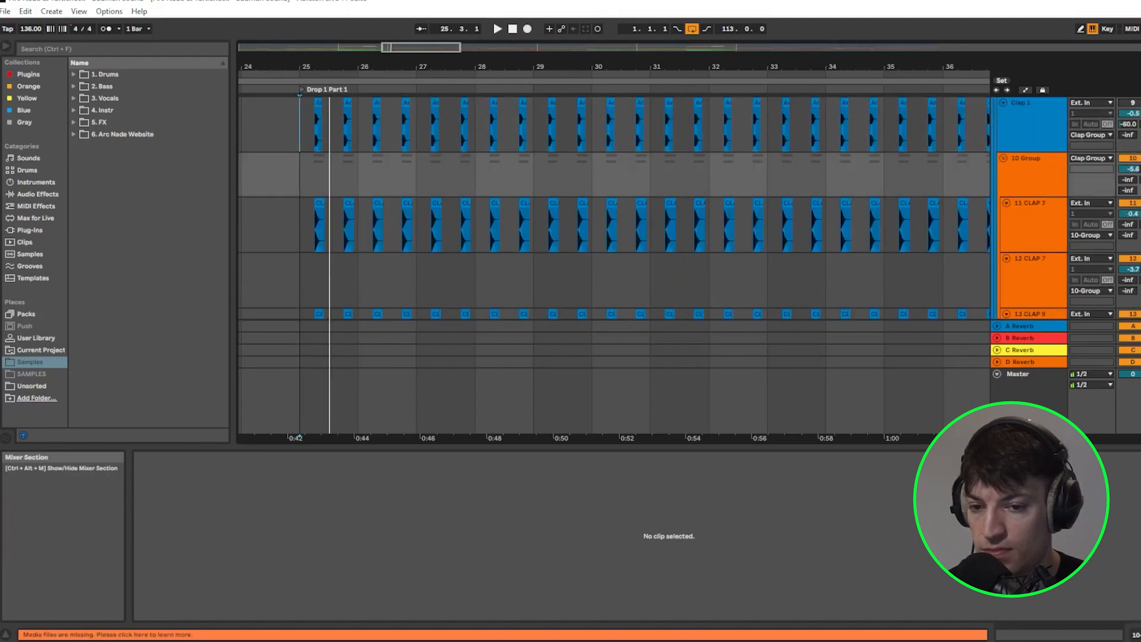
scroll(1132, 237, "down", 3)
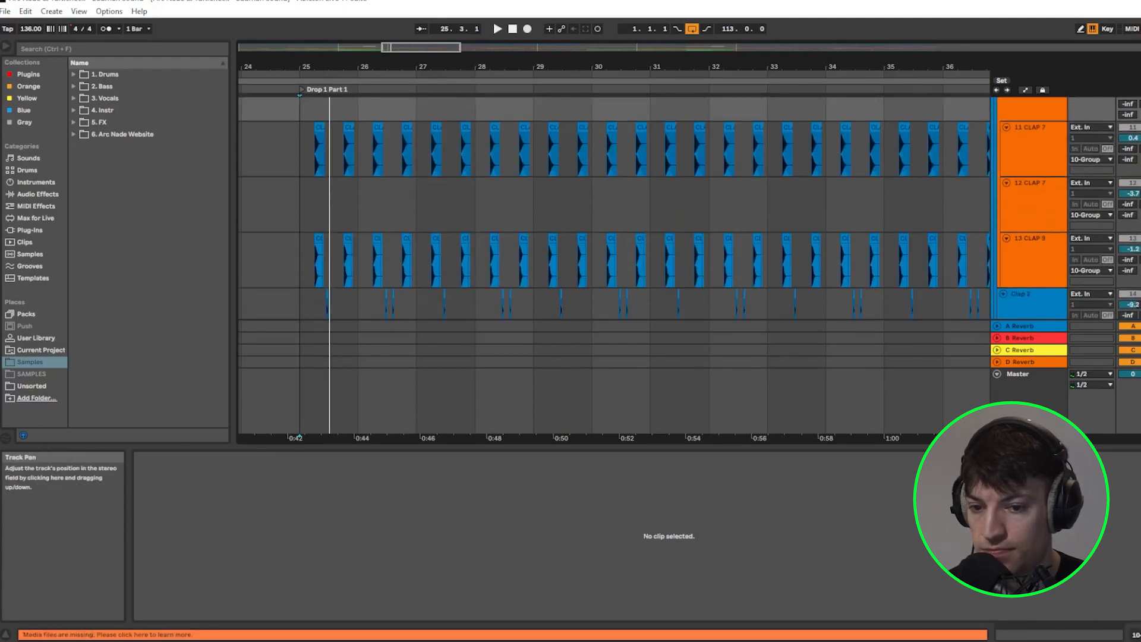
key("space")
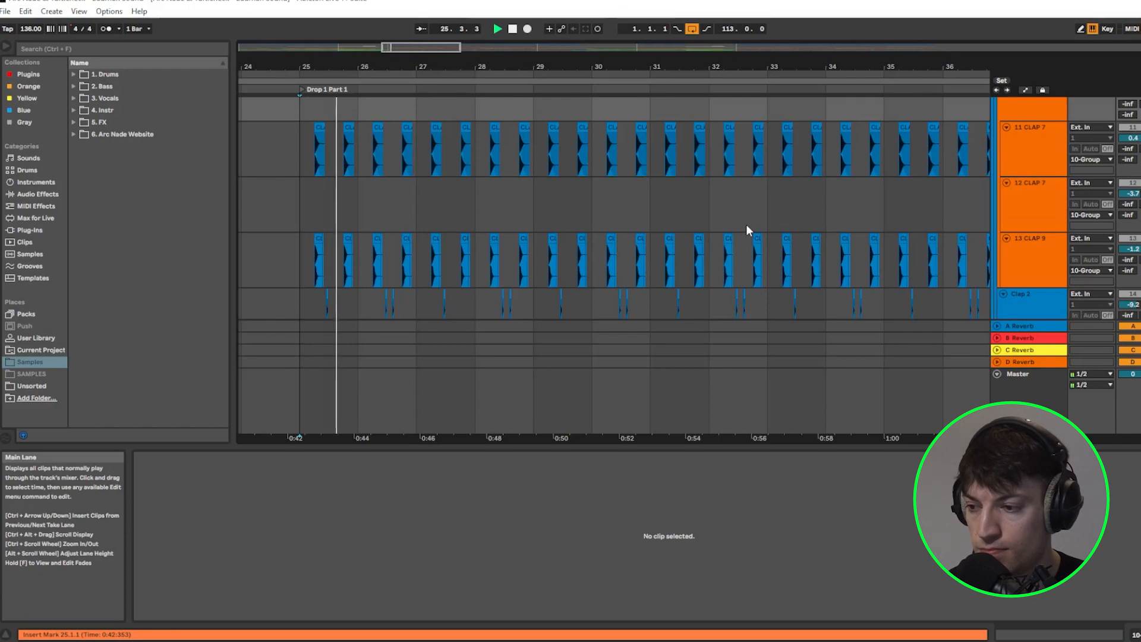
key("space")
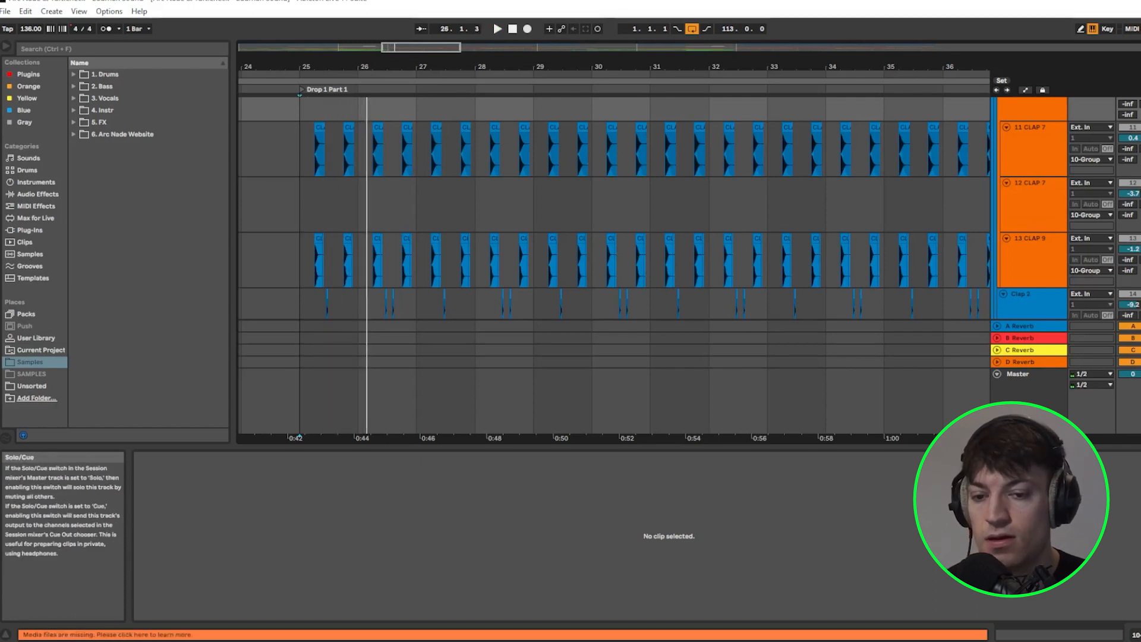
scroll(491, 241, "up", 3)
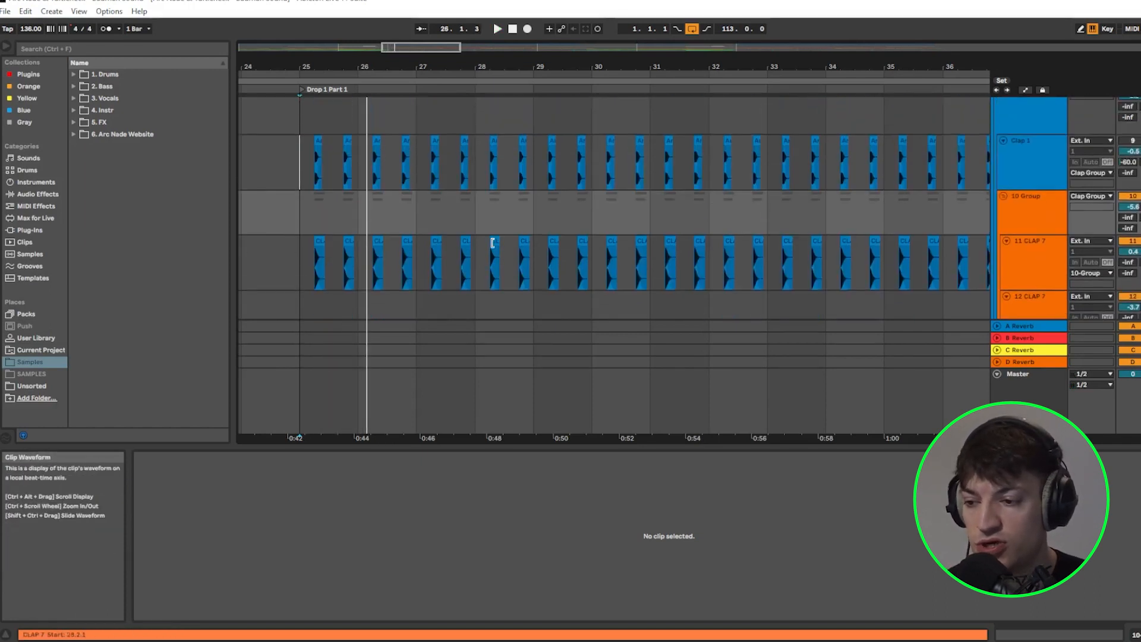
scroll(491, 242, "up", 2)
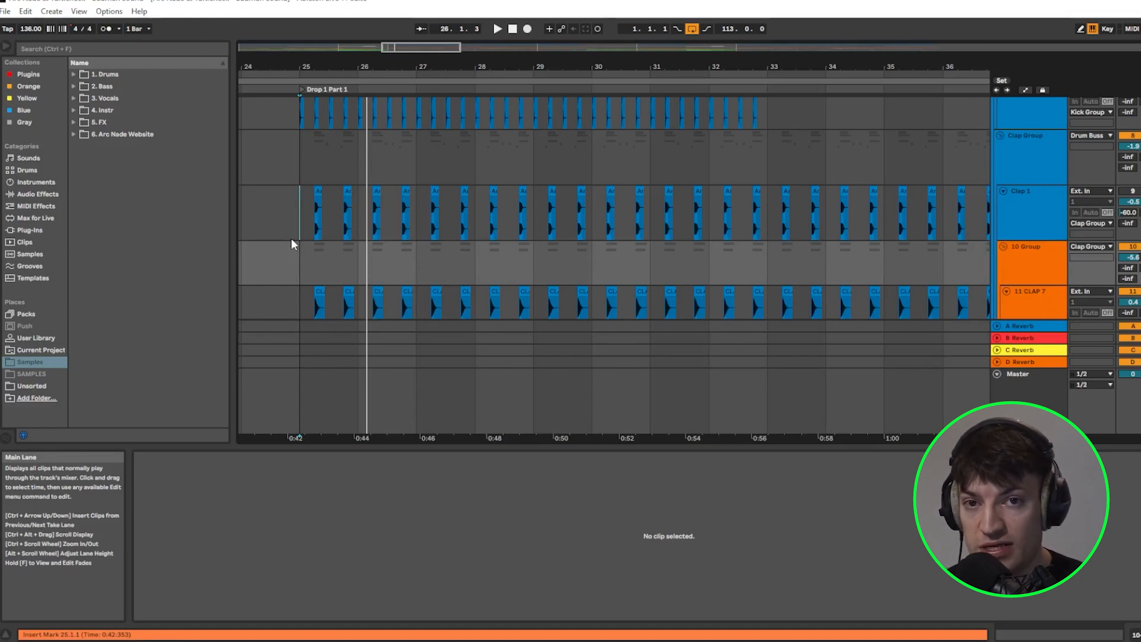
Switch back to FL Studio and save the Drums.flp project
scroll(293, 235, "down", 1)
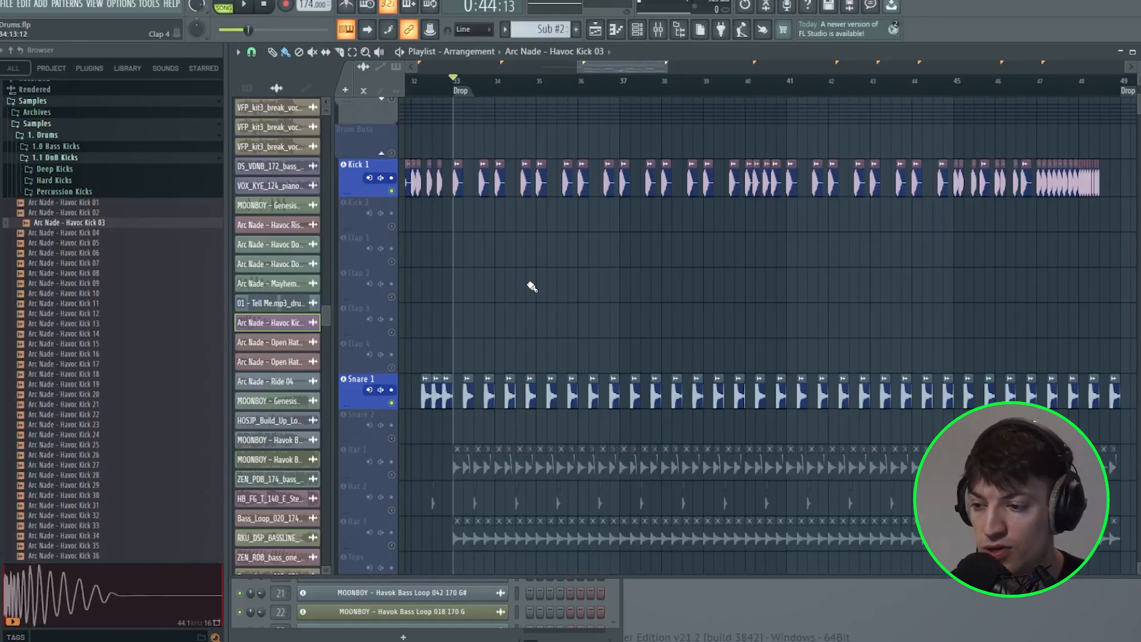
scroll(532, 287, "down", 2)
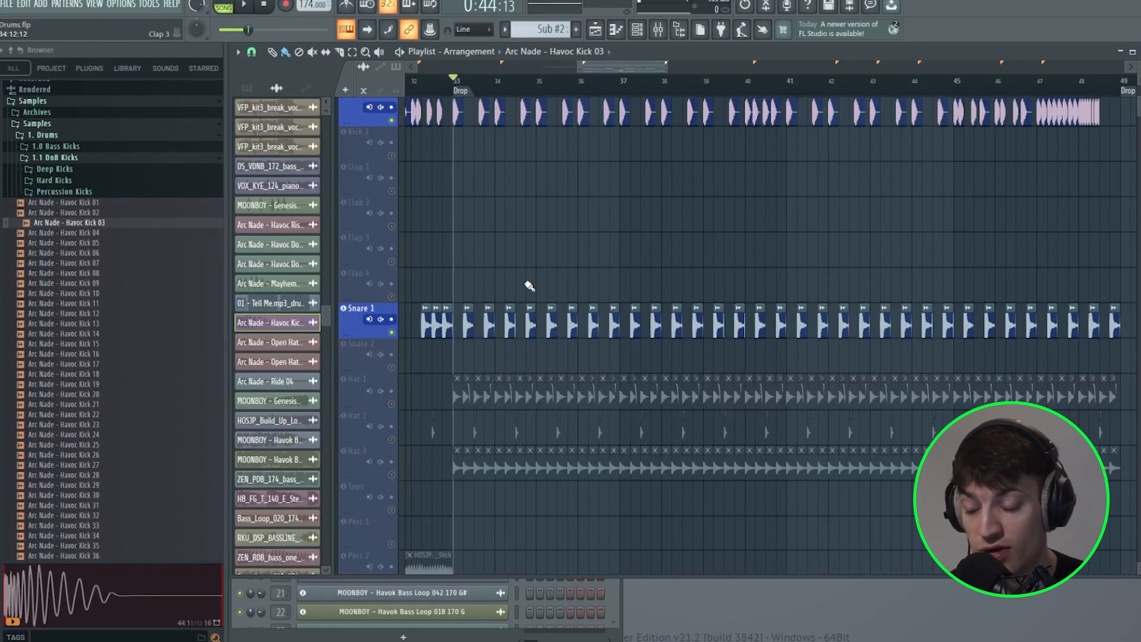
key("ctrl+s")
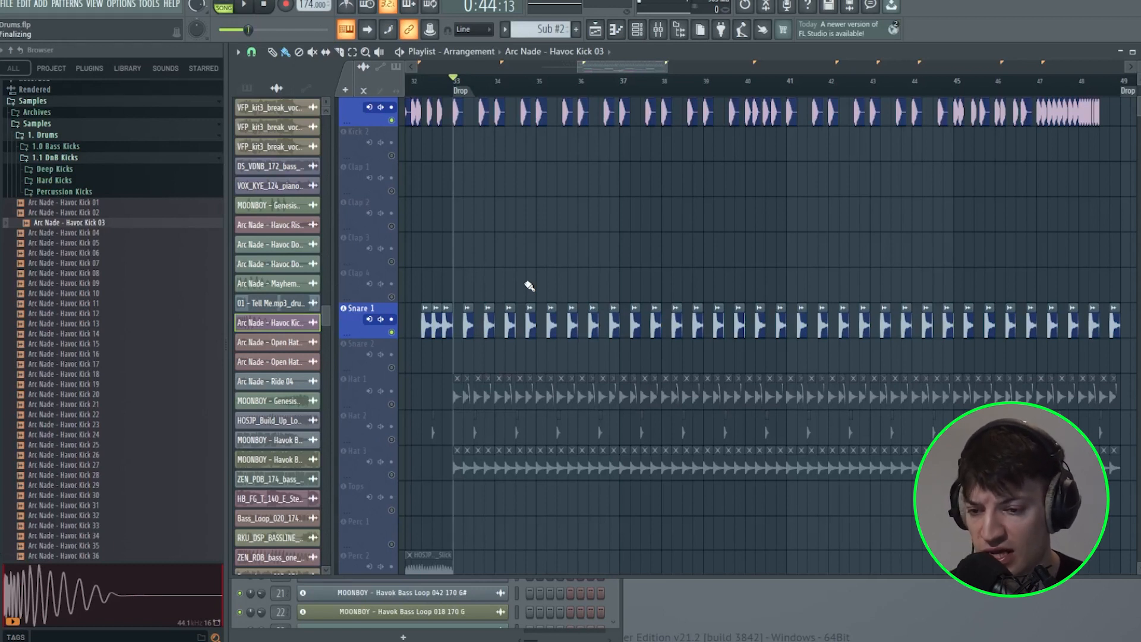
Unmute all the drum tracks in the playlist, including Hat 1, Hat 2 and Hat 3
scroll(529, 286, "down", 4)
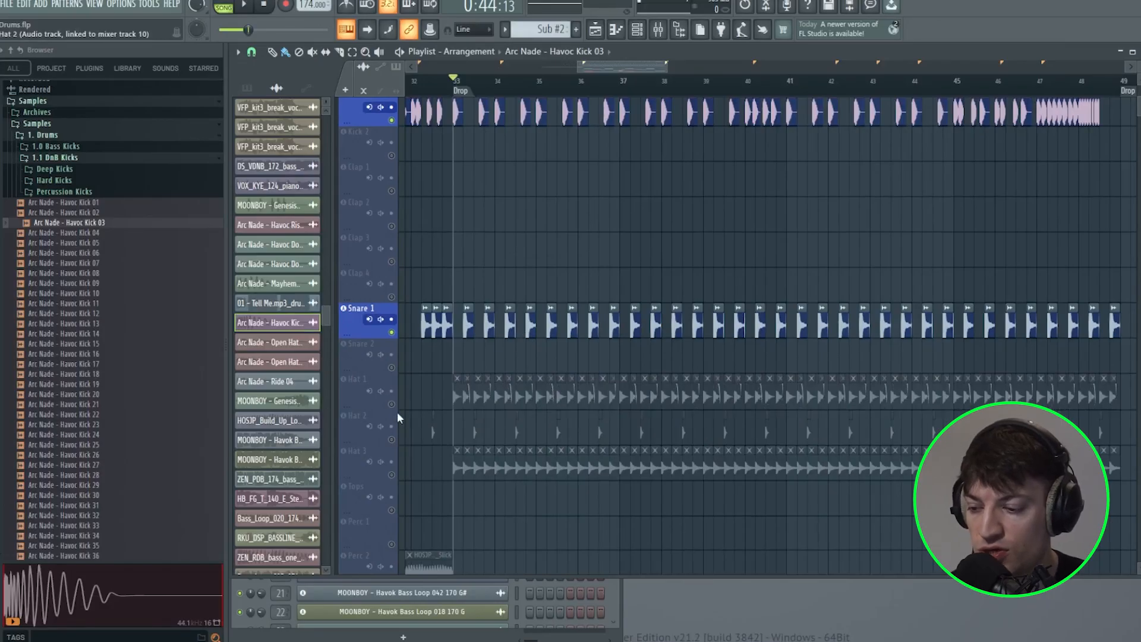
right_click(392, 406)
right_click(392, 406)
scroll(624, 343, "down", 4)
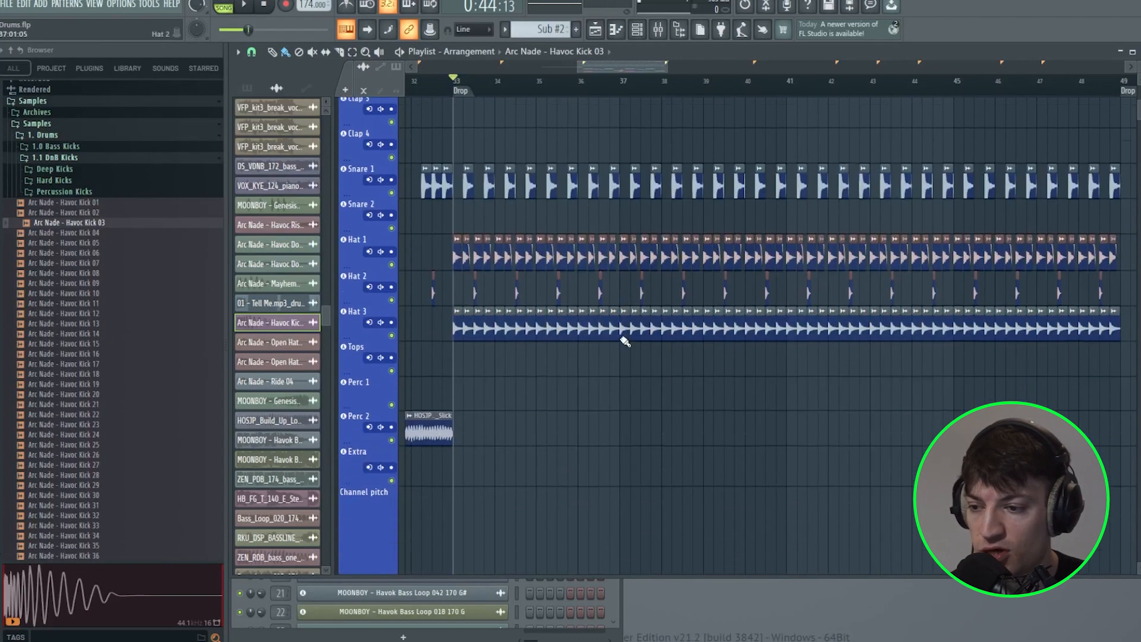
scroll(569, 370, "down", 2)
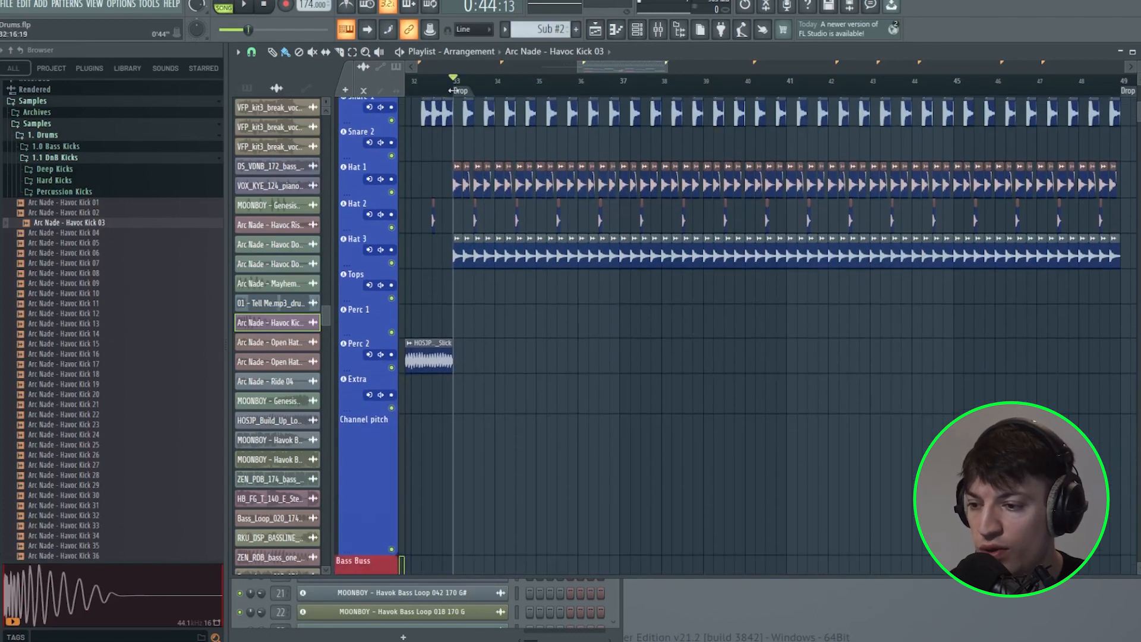
scroll(458, 91, "up", 8)
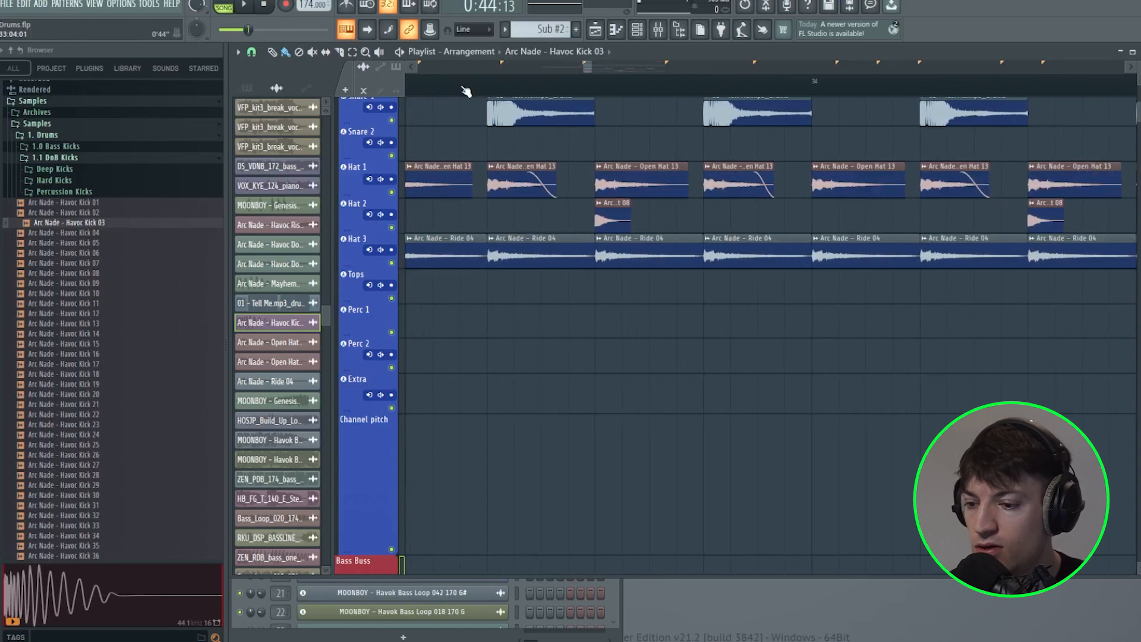
Play the full drum pattern from the Drop marker at bar 33
left_click_drag(407, 92, 495, 89)
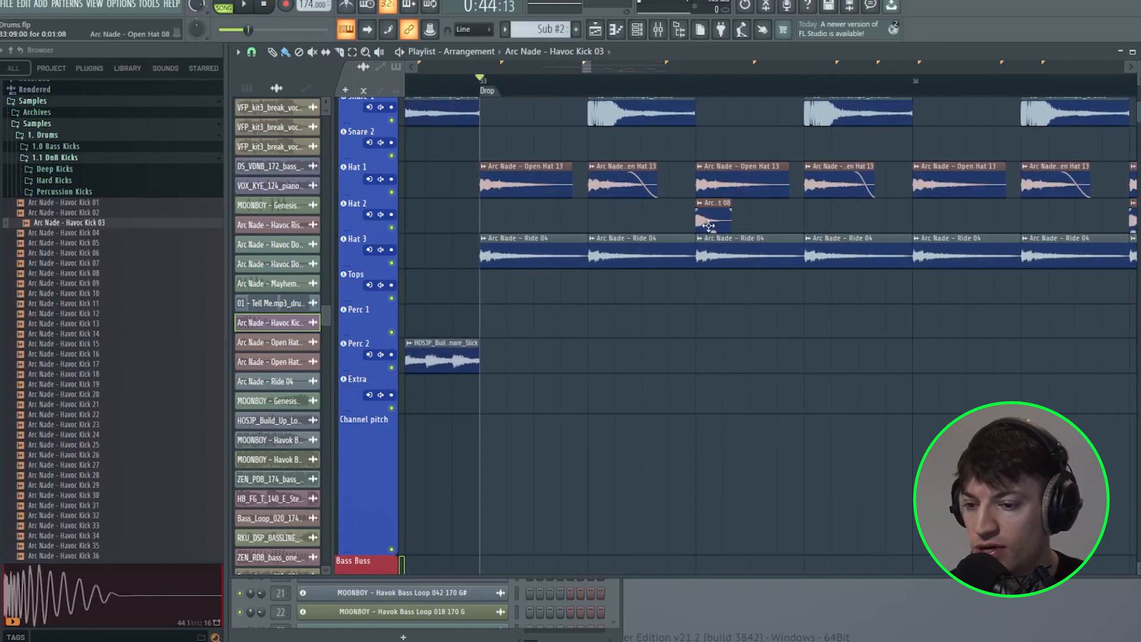
left_click_drag(590, 67, 595, 67)
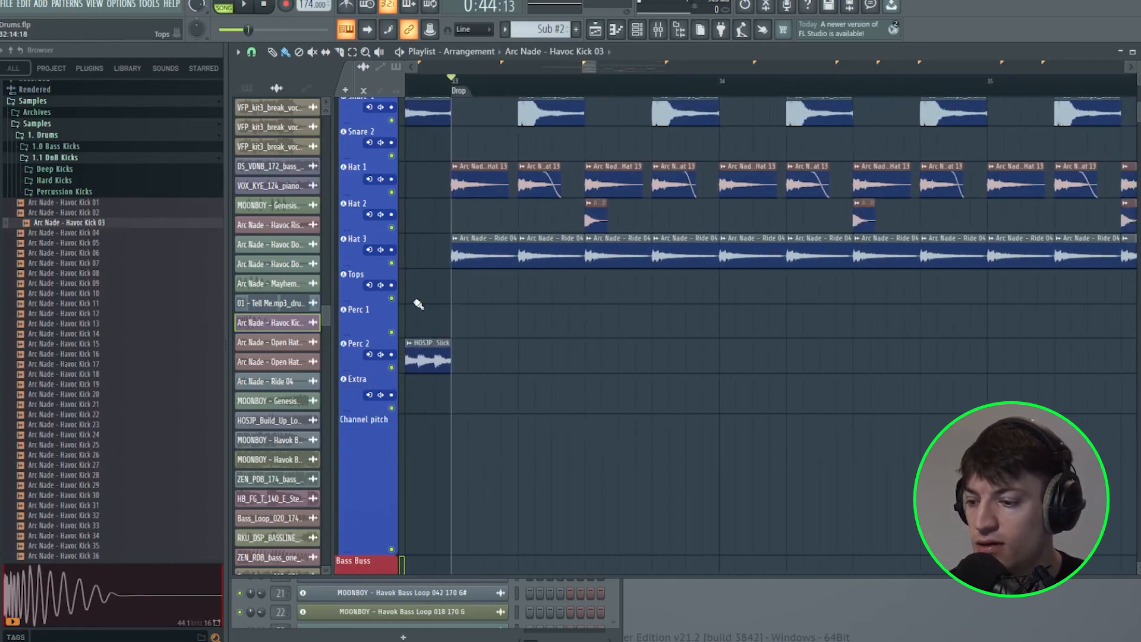
key("space")
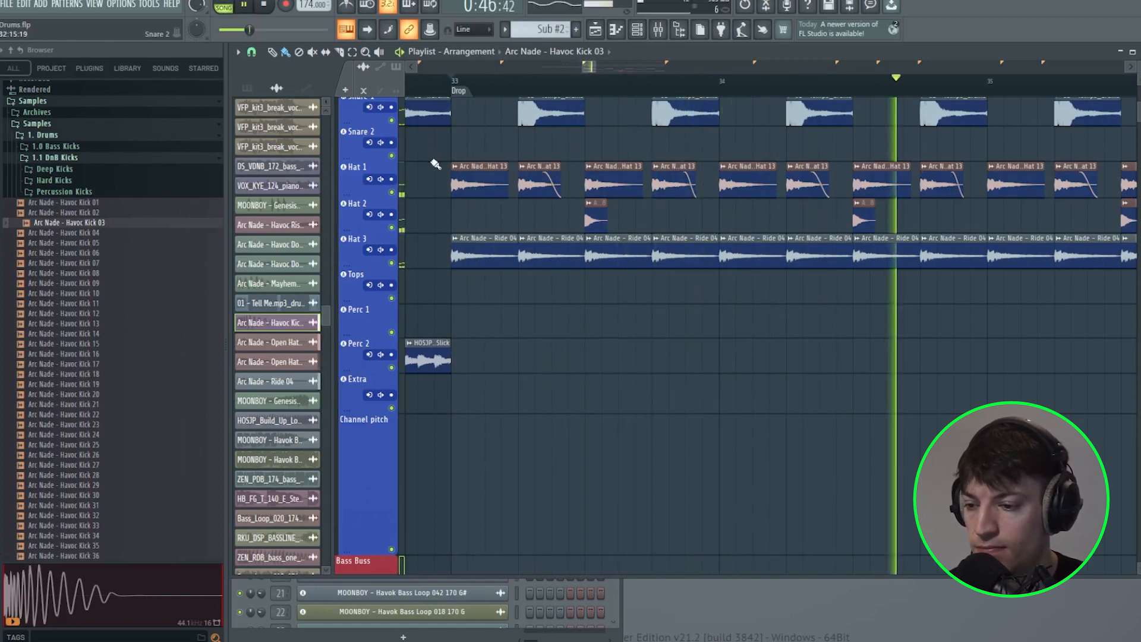
key("space")
Solo the Hat 1, Hat 2 and Hat 3 tracks and play them from the Drop marker
left_click_drag(395, 256, 392, 178)
key("space")
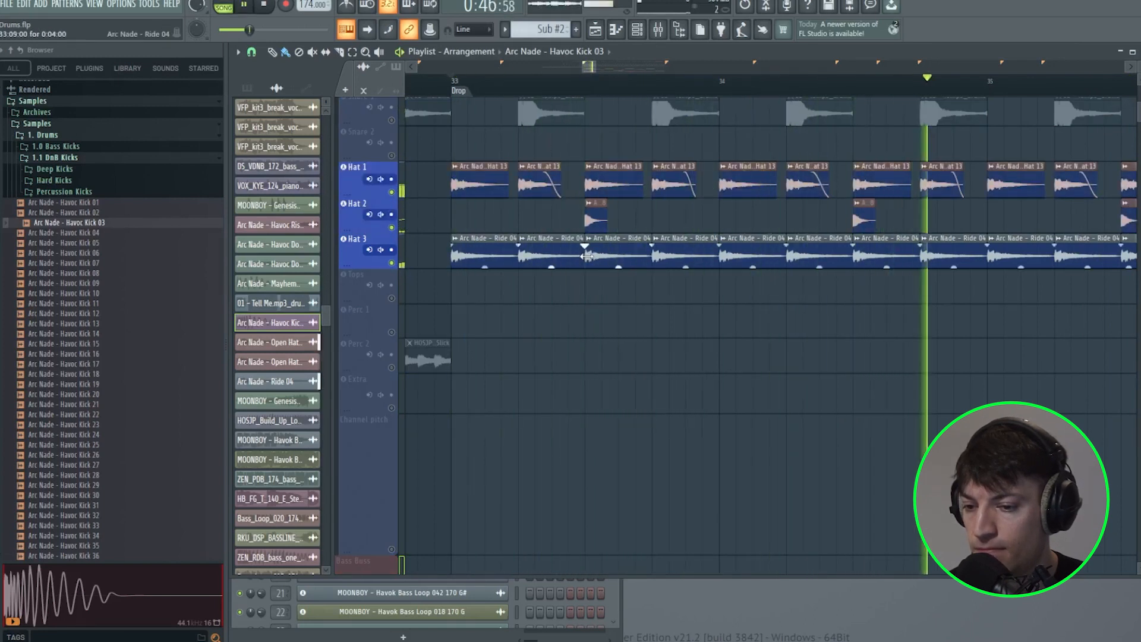
left_click_drag(591, 66, 596, 71)
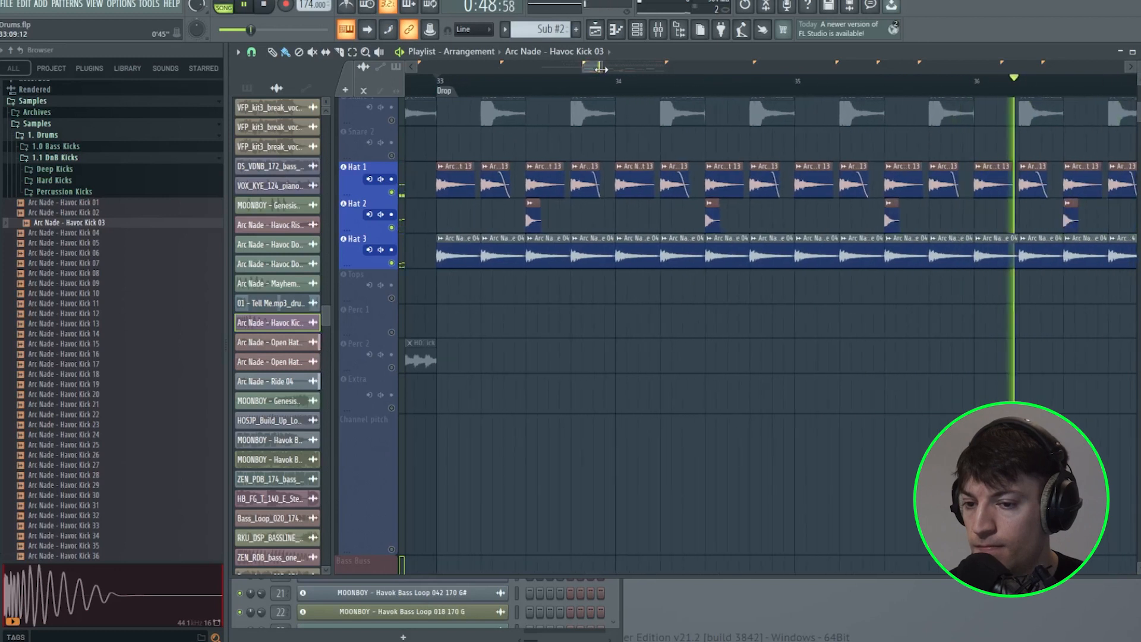
key("space")
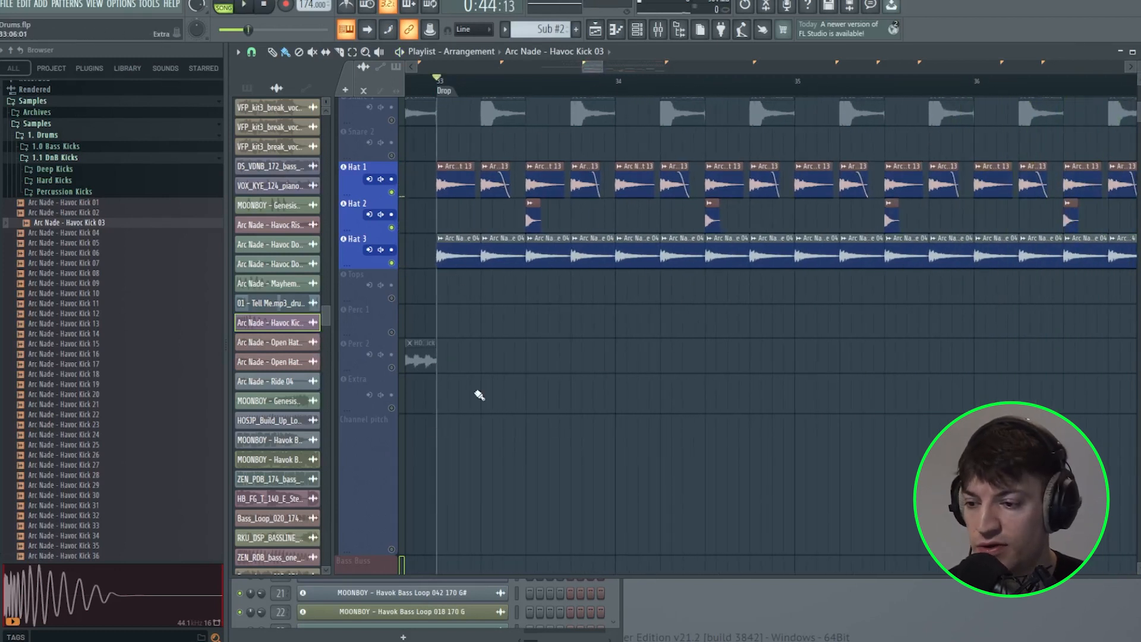
Try nudging the Open Hat 13 clips on Hat 1 slightly off the grid and play the looser timing
scroll(436, 103, "up", 3)
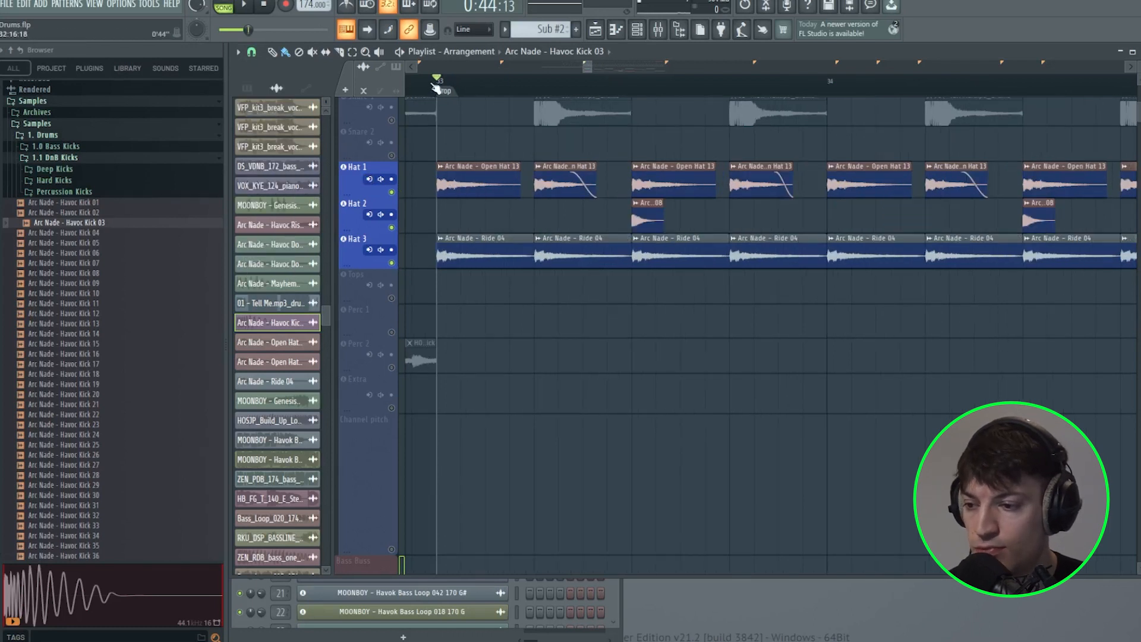
scroll(436, 90, "up", 1)
left_click_drag(474, 193, 479, 192)
left_click_drag(604, 189, 607, 189)
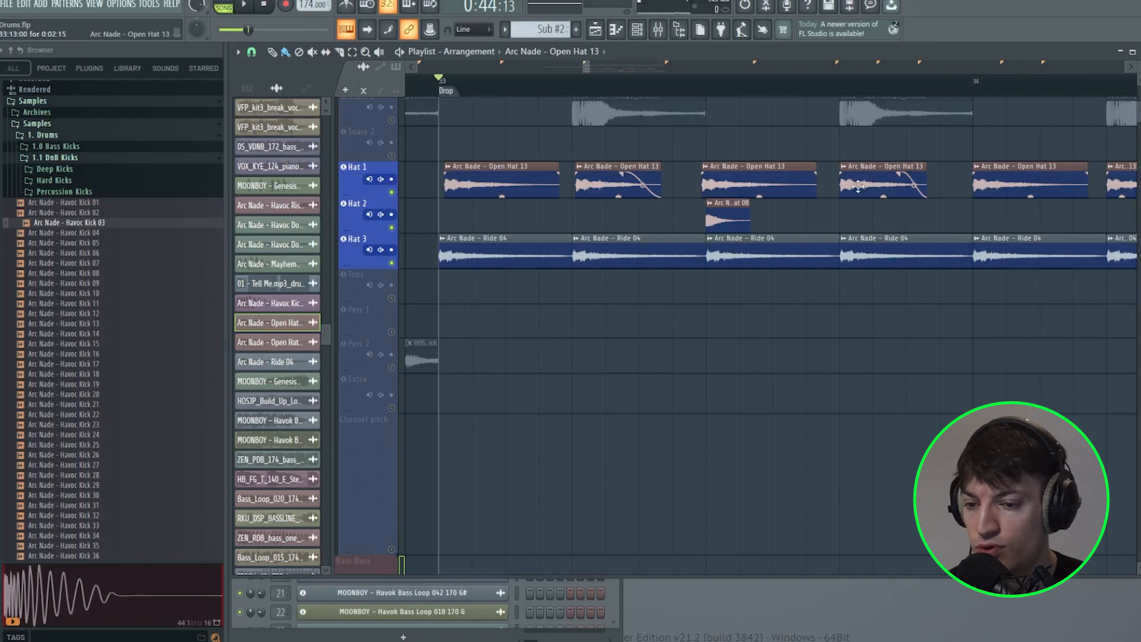
key("space")
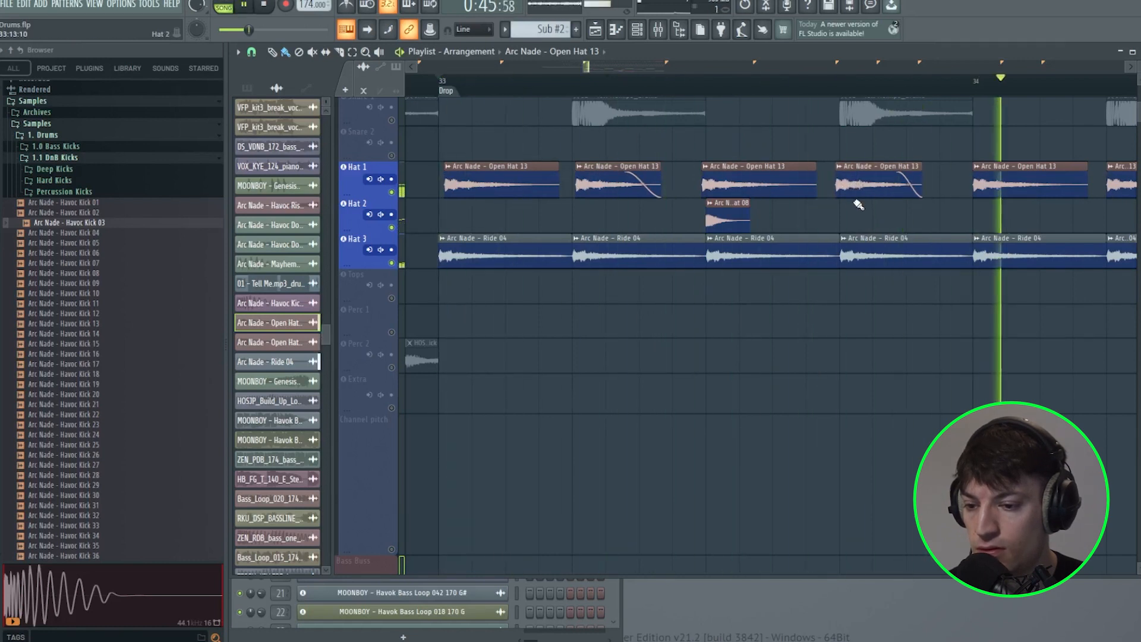
key("space")
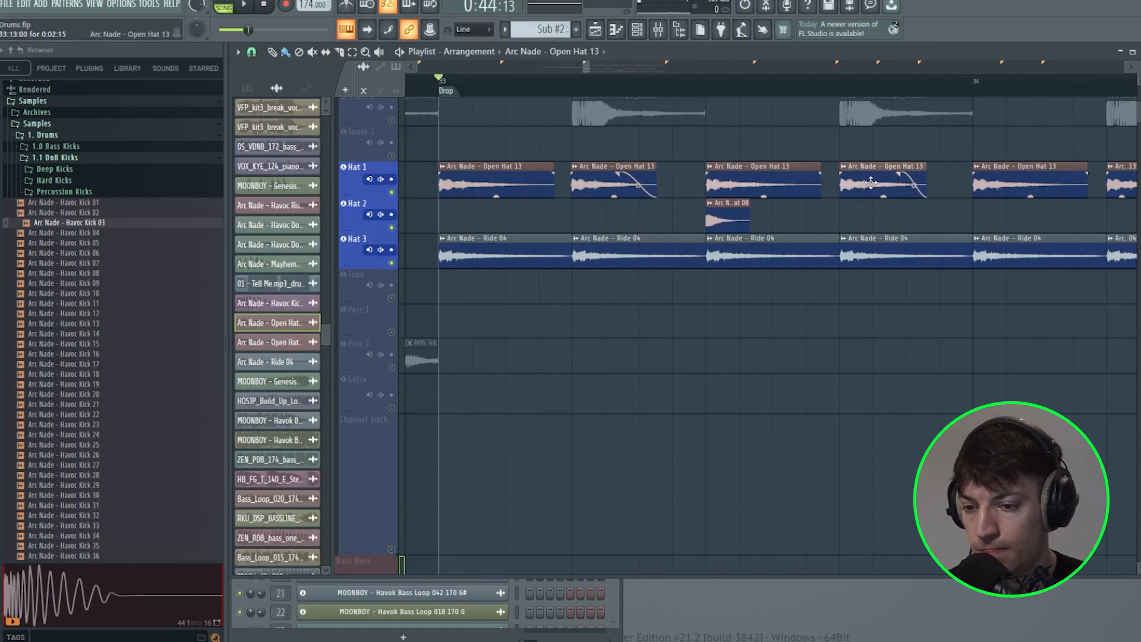
Delete two Open Hat 13 clips from Hat 1 in bar 34 and undo the deletion
scroll(719, 376, "up", 4)
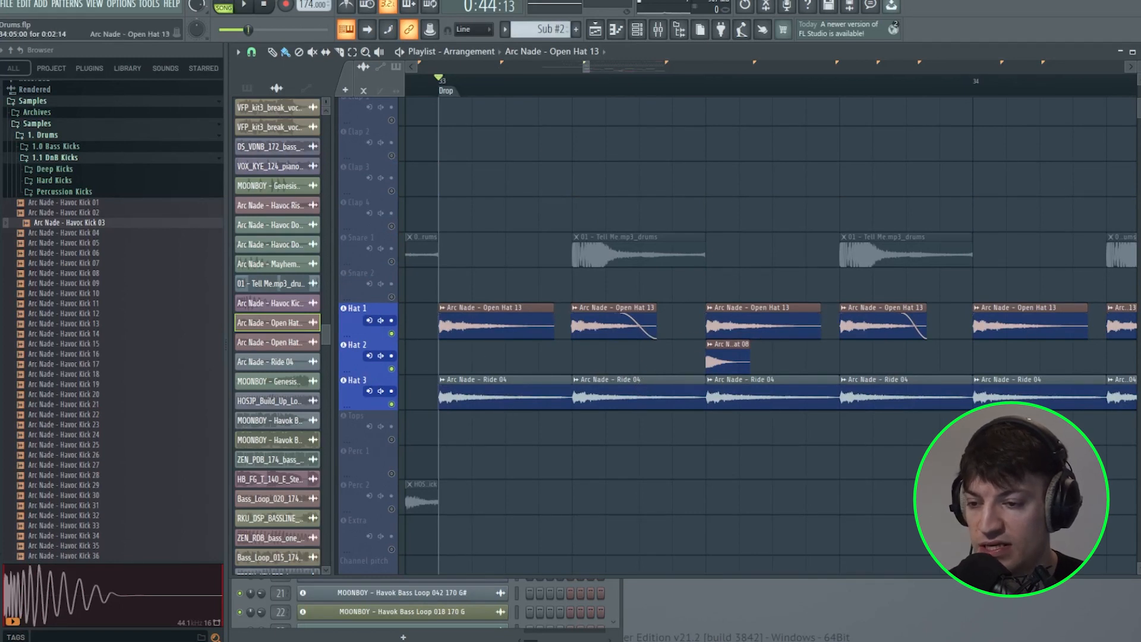
scroll(598, 70, "down", 5)
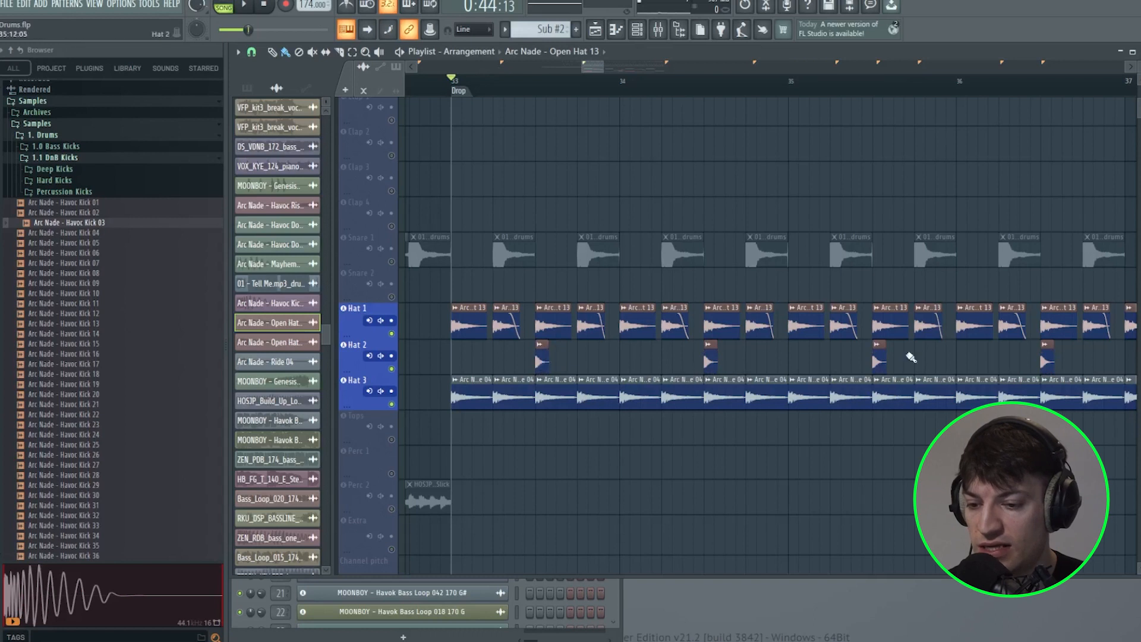
scroll(603, 66, "down", 3)
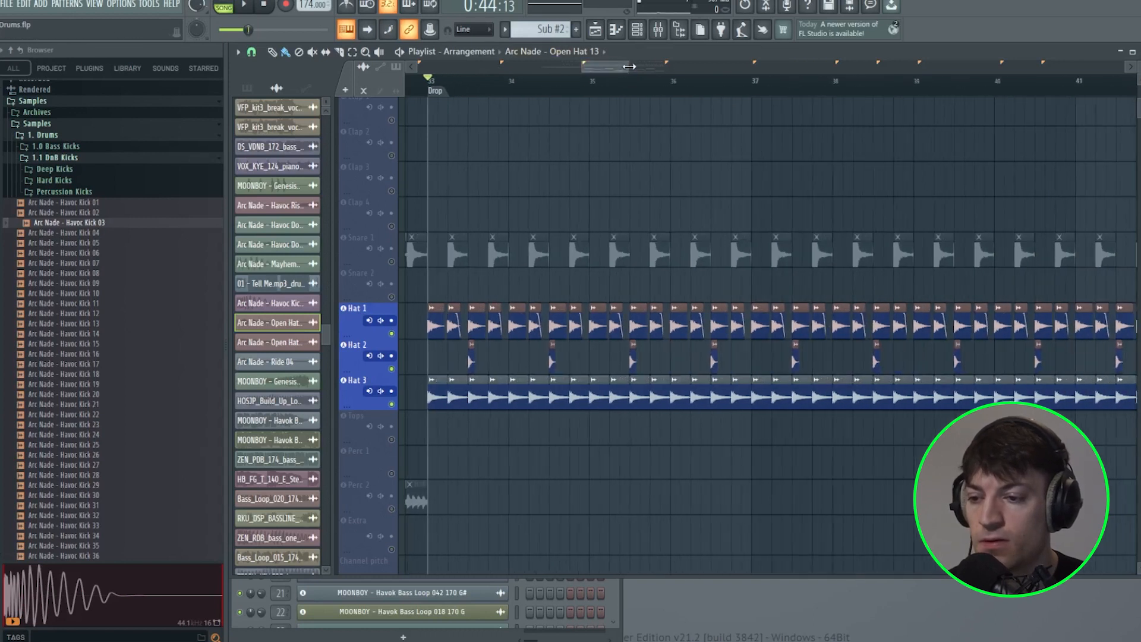
right_click(537, 320)
right_click(554, 319)
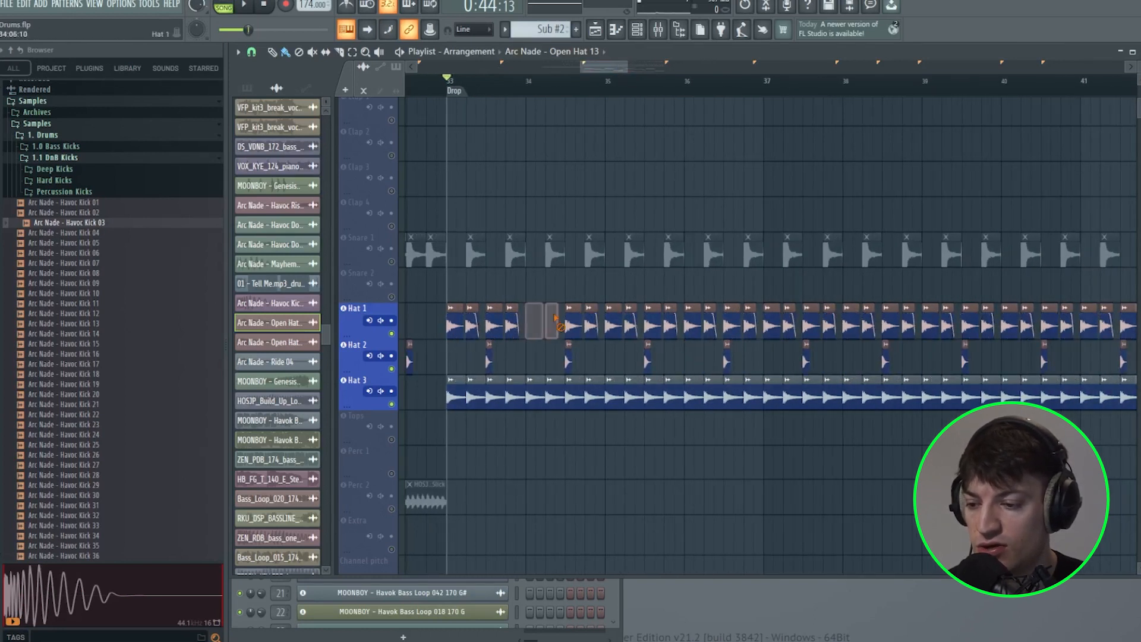
key("ctrl+z")
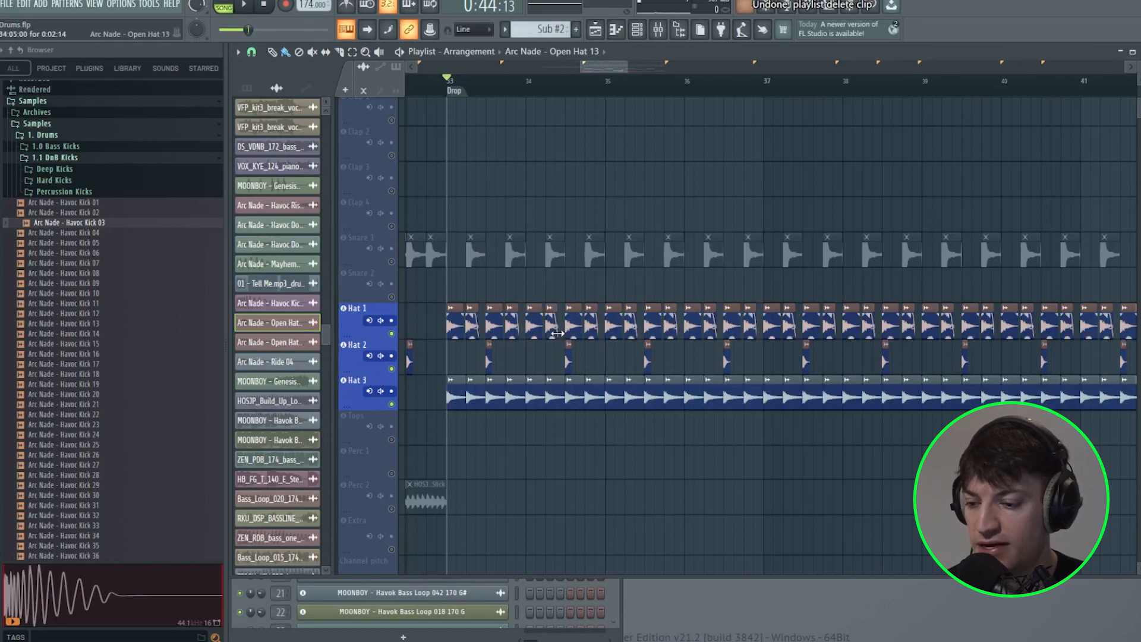
scroll(603, 70, "left", 1)
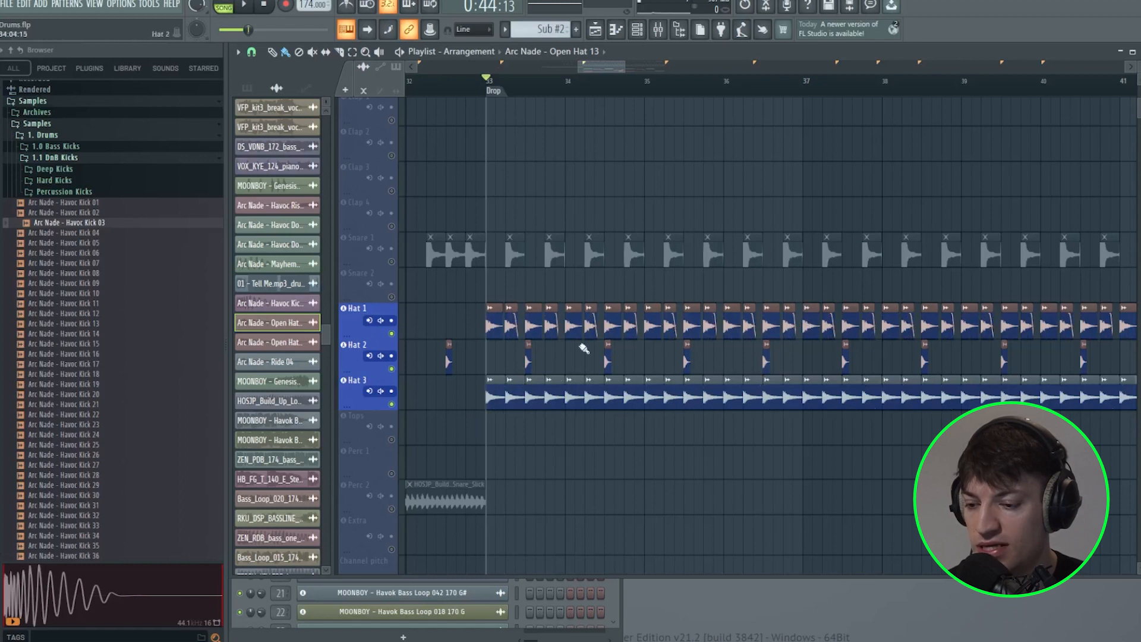
scroll(642, 191, "up", 1)
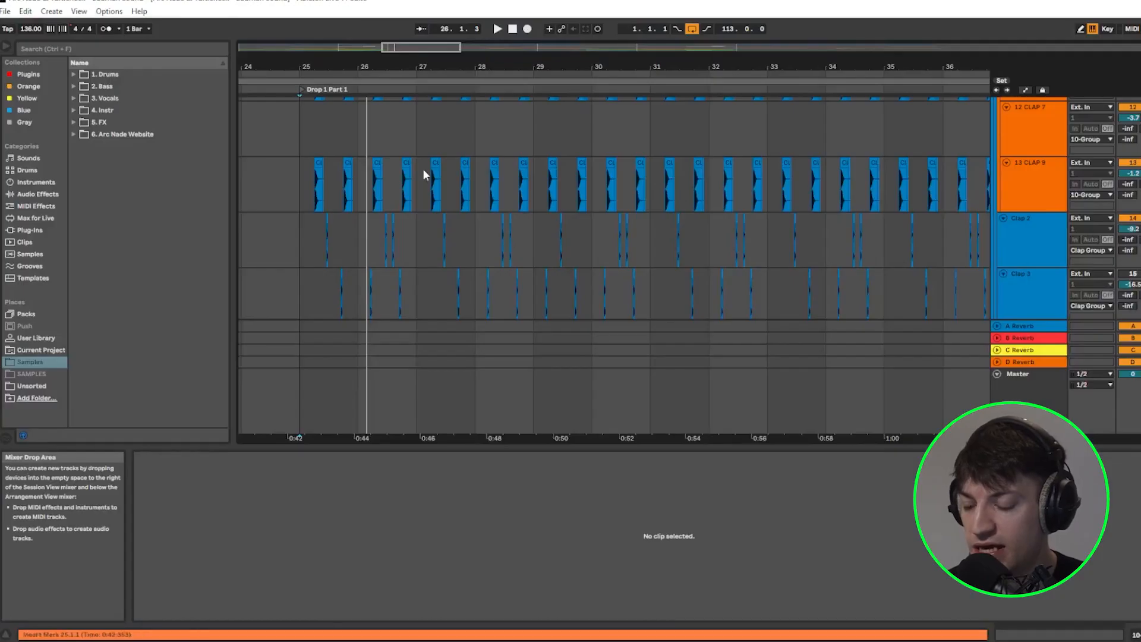
Switch to Ableton Live, play briefly from bar 25 at the start of Drop 1 Part 1, and bring up the Hat Group tracks
left_click(301, 169)
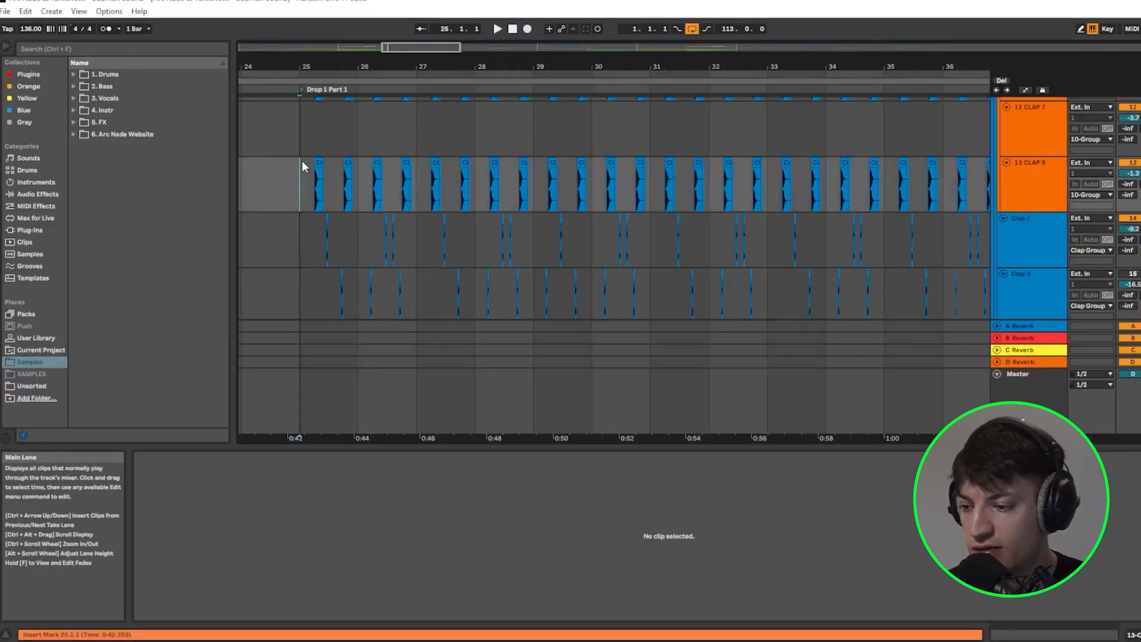
scroll(301, 169, "up", 4)
scroll(301, 169, "up", 6)
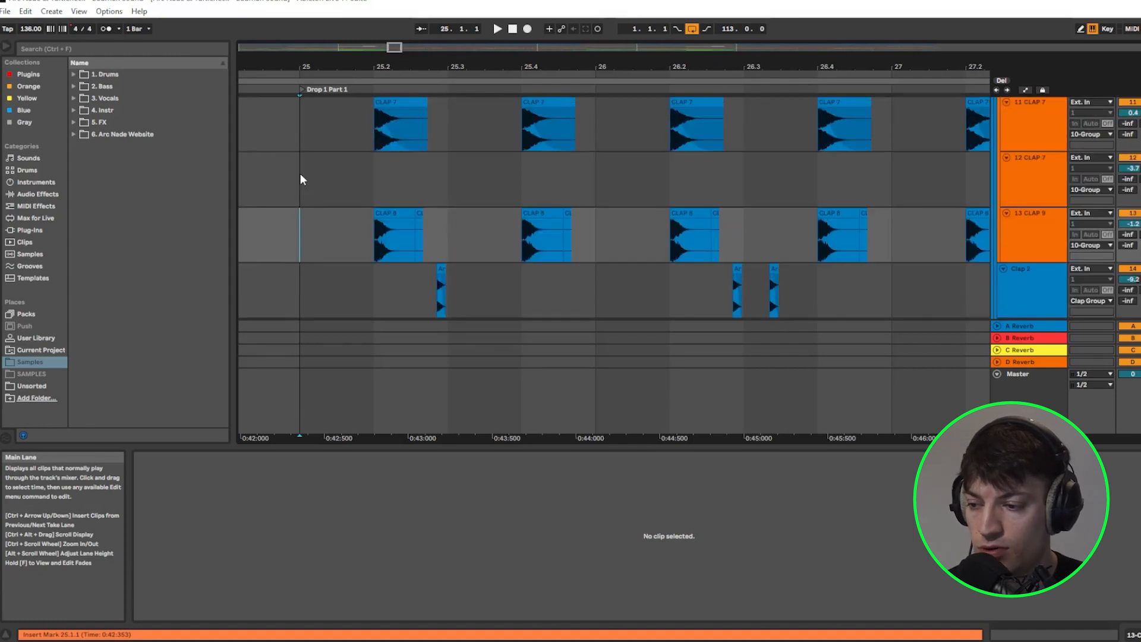
scroll(300, 173, "up", 8)
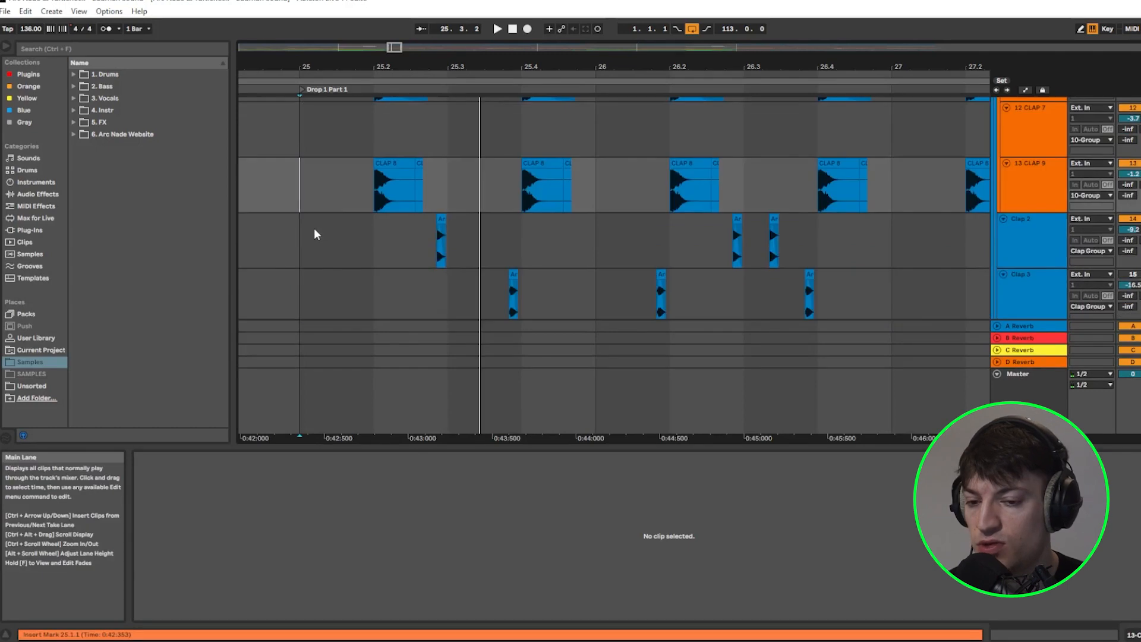
scroll(314, 229, "down", 10)
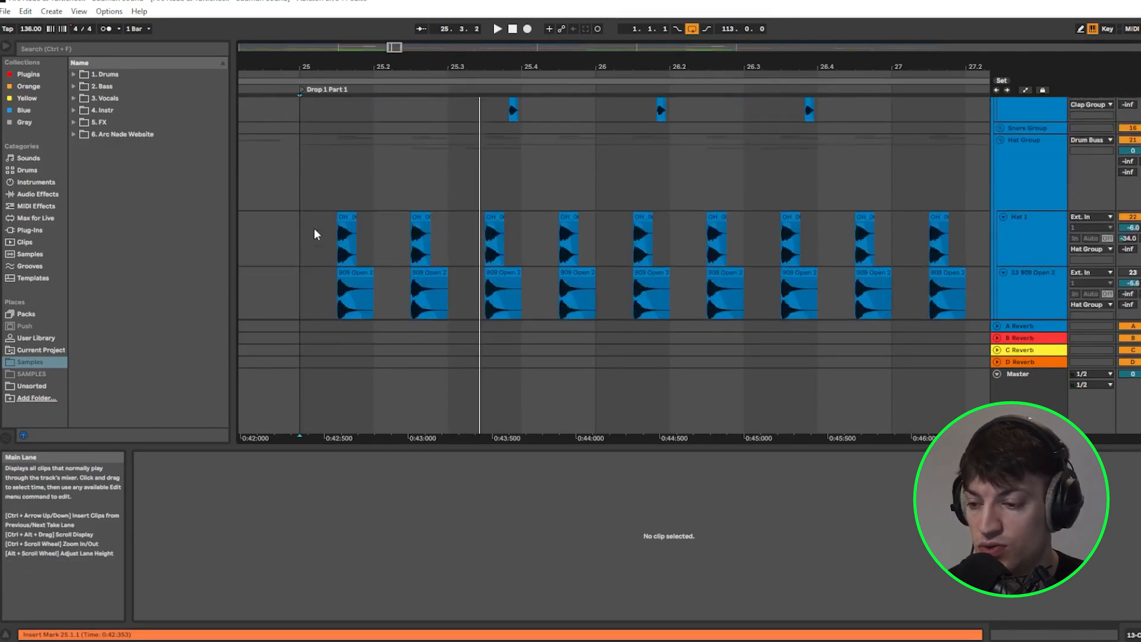
Select bar 25 of the SKT_122_House_Drums_Top_2 loop in the Hat Group
left_click(305, 223)
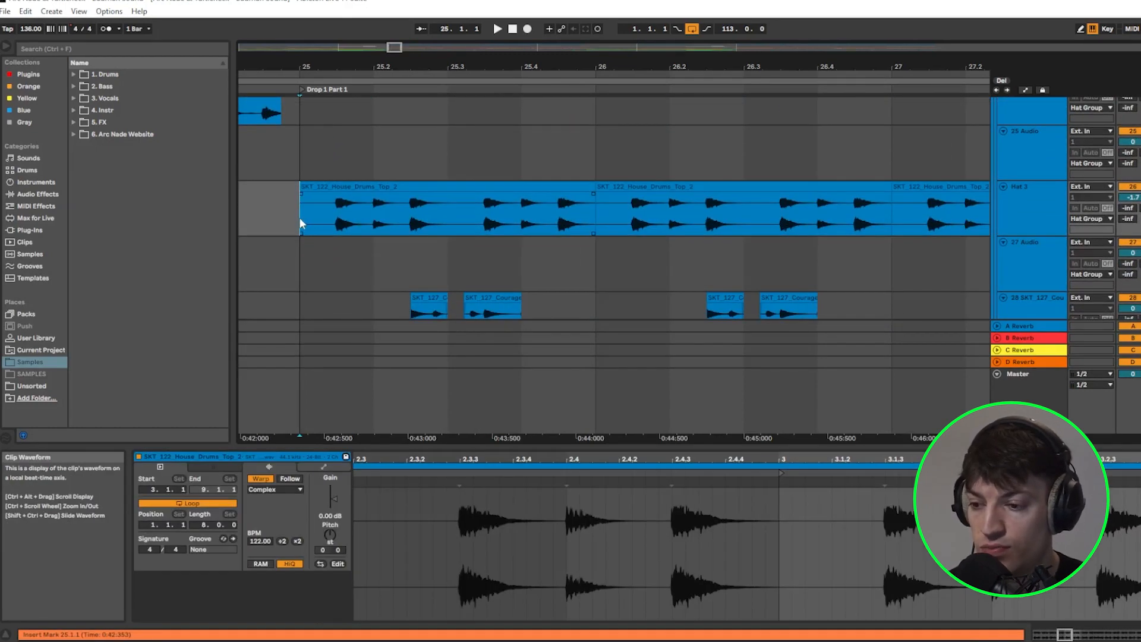
left_click_drag(298, 216, 590, 215)
scroll(333, 247, "up", 2)
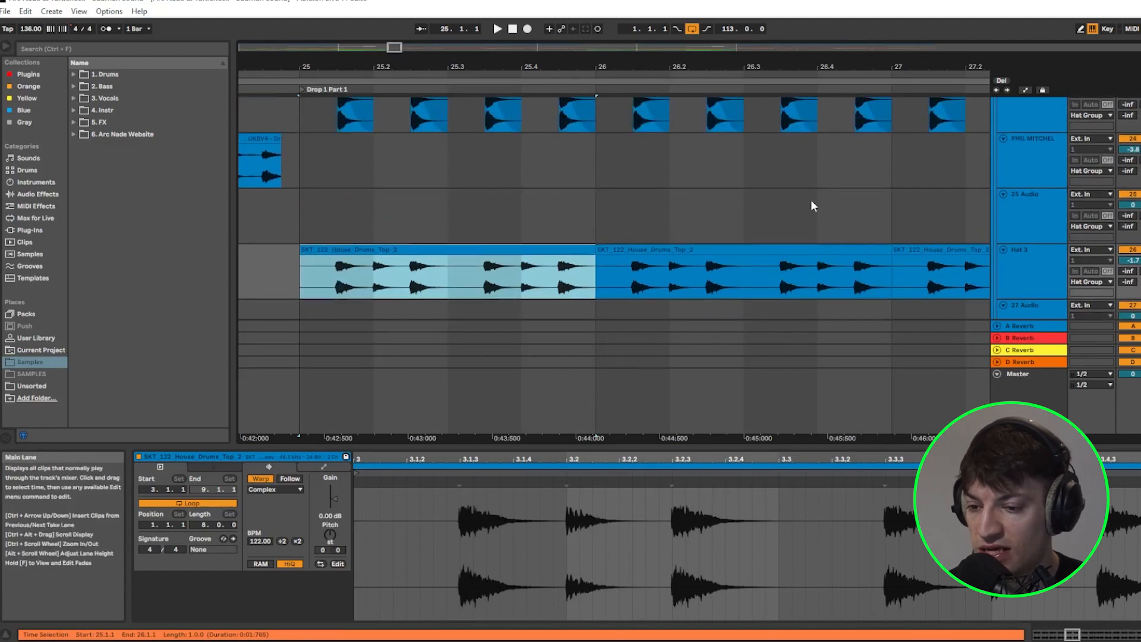
scroll(378, 191, "up", 5)
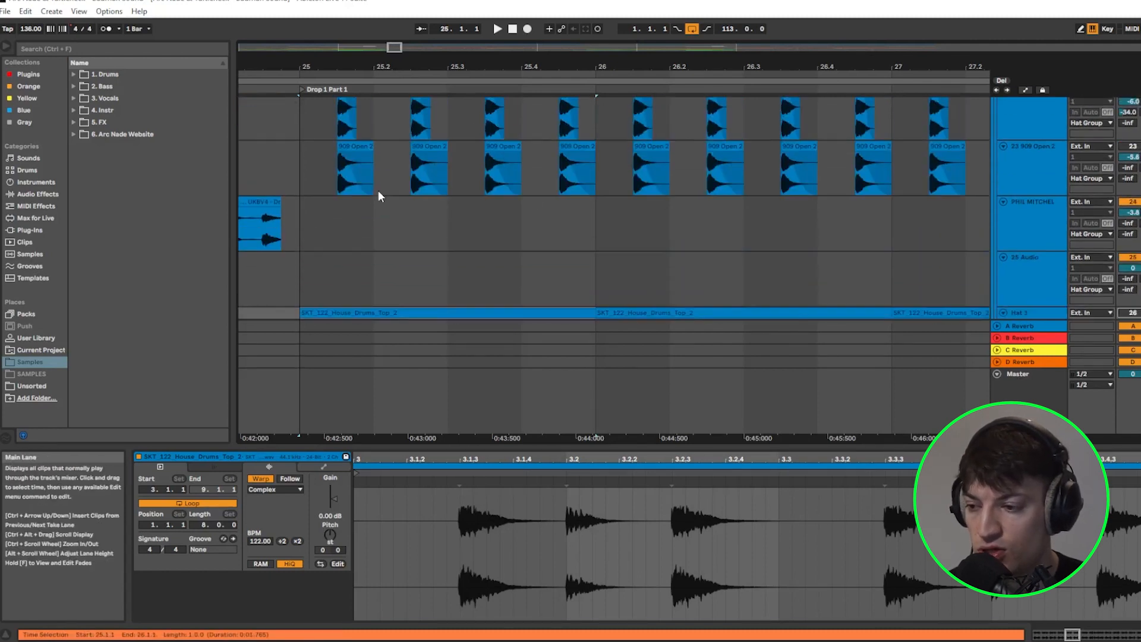
Play the drop from bar 25 on the Hat 1 track to hear it with the 909 Open 2 layer
left_click(321, 256)
scroll(321, 256, "down", 2)
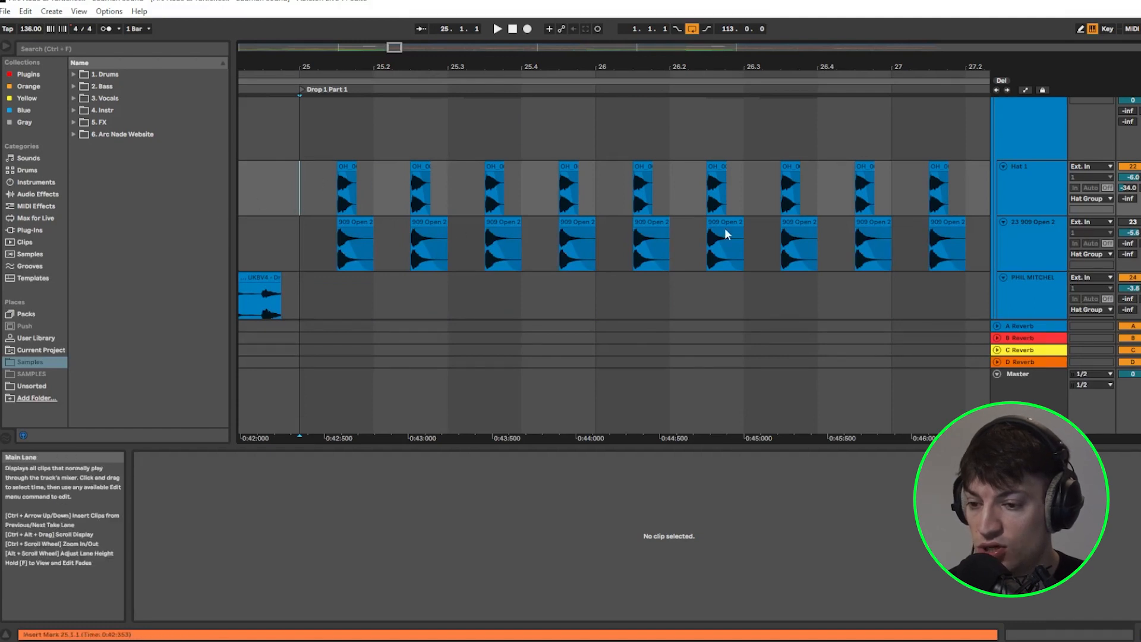
key("space")
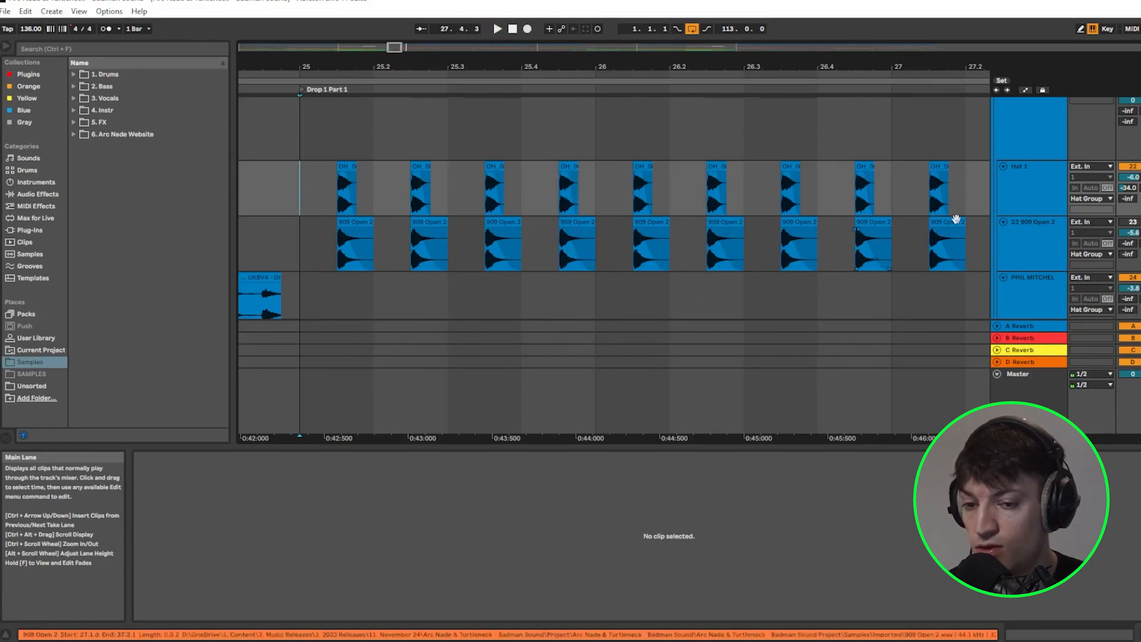
Play the drop again from bar 25 while reviewing the Kick 1, Clap 1 and 10 Group clips
scroll(1036, 149, "up", 5)
scroll(1036, 147, "up", 8)
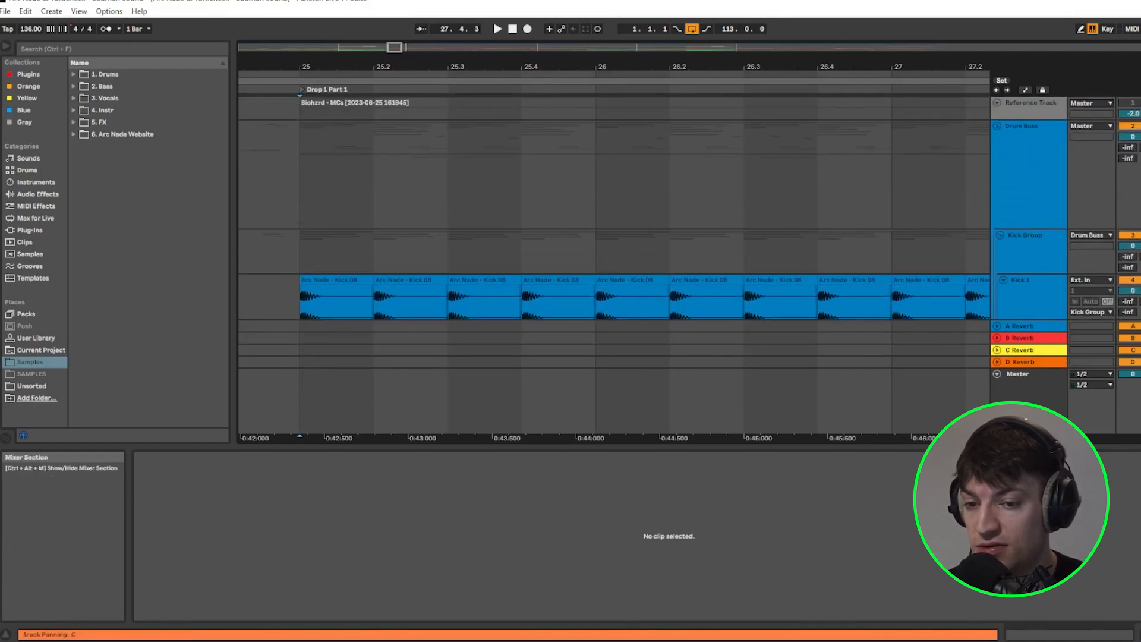
key("space")
scroll(485, 201, "down", 3)
scroll(485, 200, "down", 6)
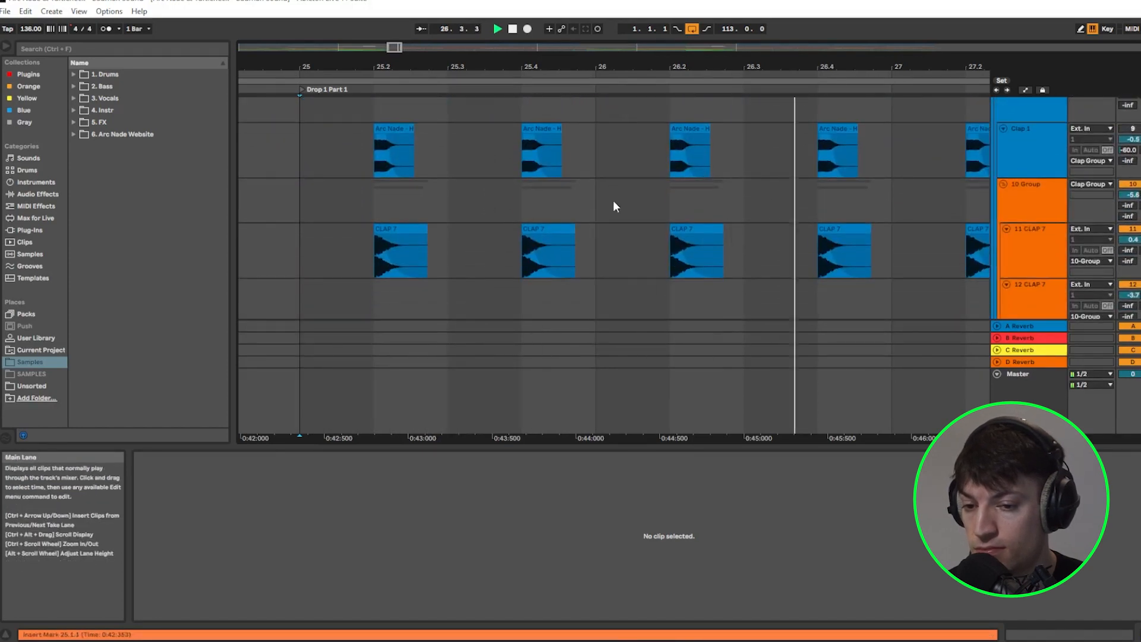
scroll(747, 216, "up", 5)
scroll(752, 217, "up", 4)
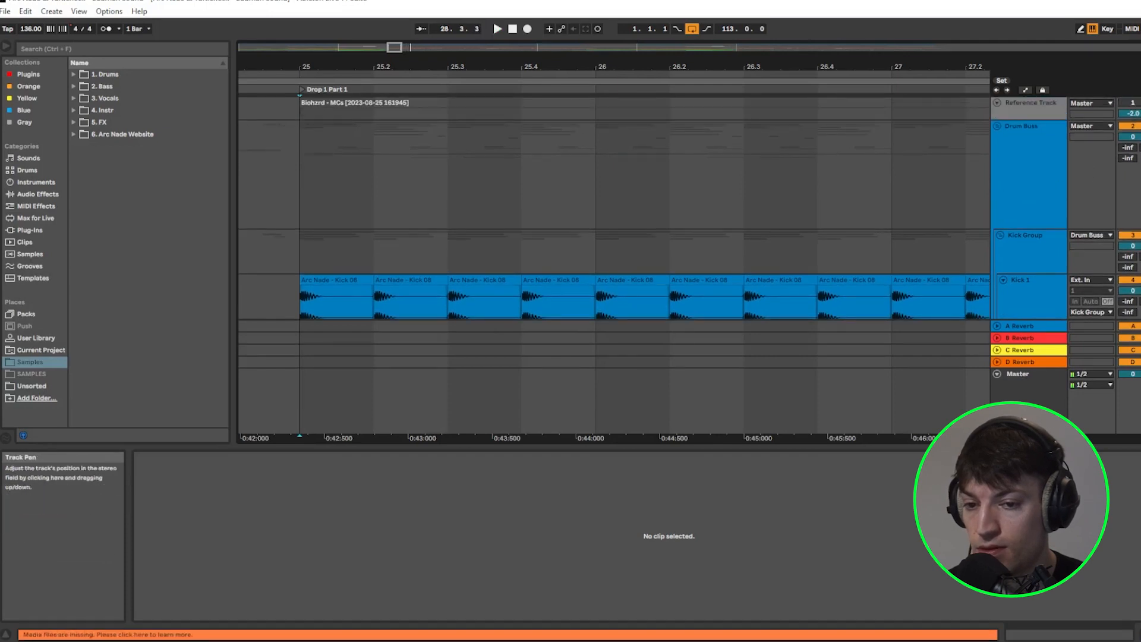
Play the drop from bar 25 once more, reviewing the SKT_122_House_Drums_Top_2 loop and the SKT_127 clips in the Hat Group
scroll(571, 324, "down", 6)
scroll(557, 314, "down", 10)
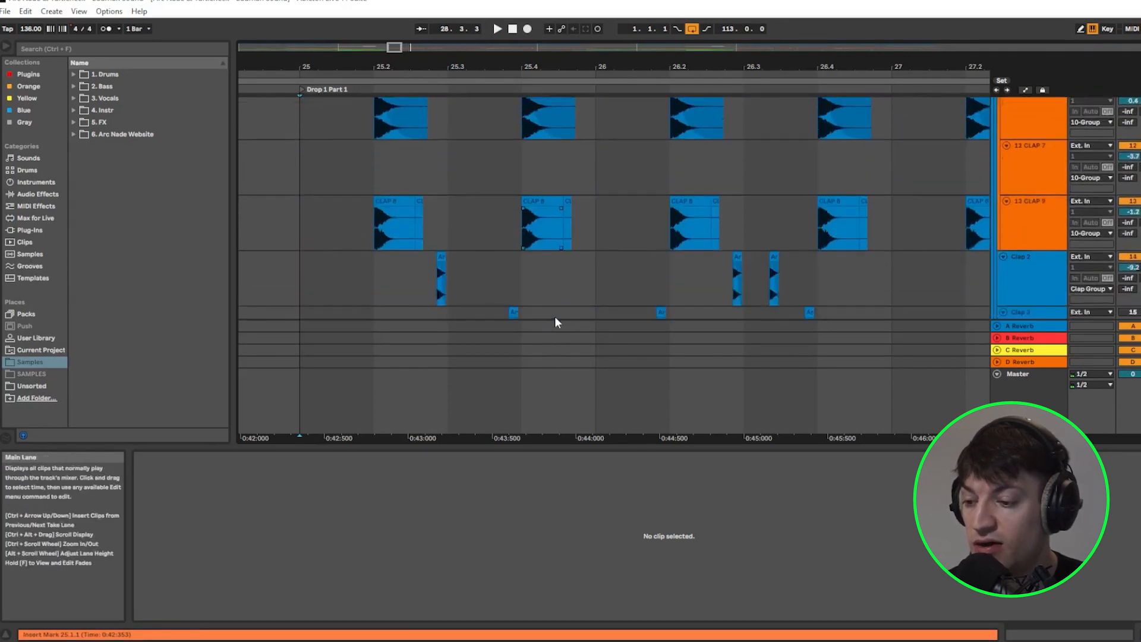
scroll(542, 286, "down", 2)
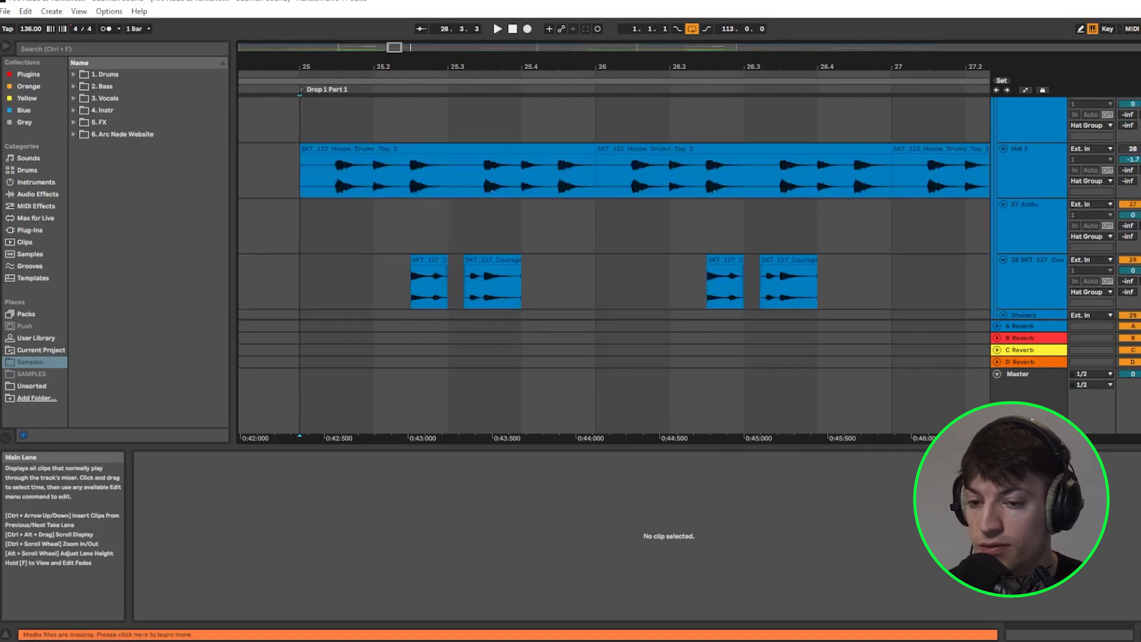
key("space")
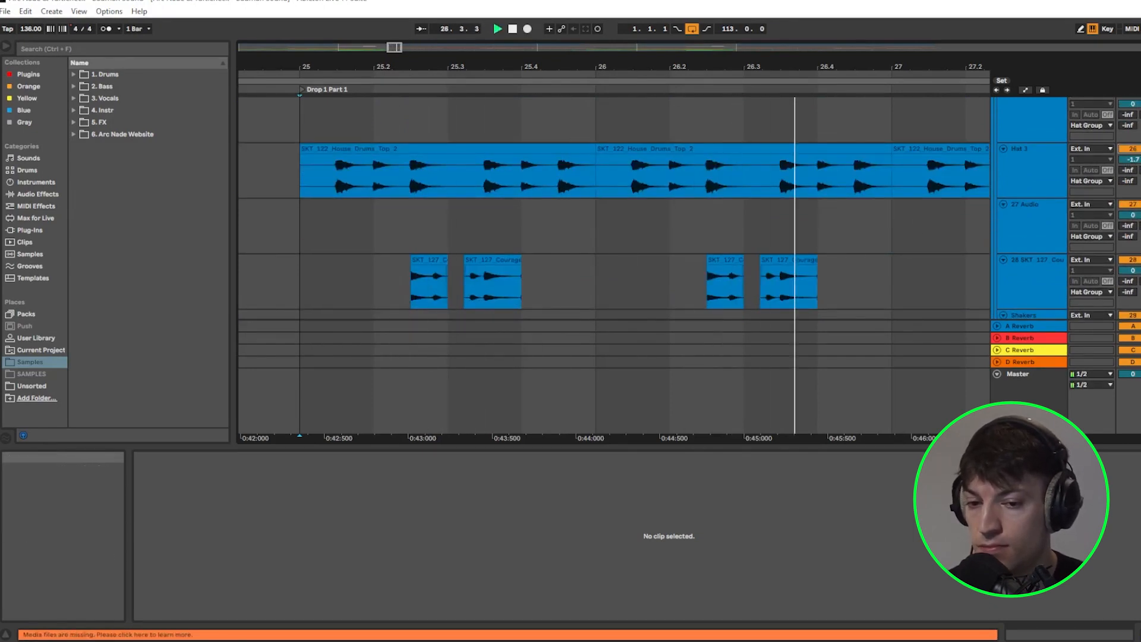
scroll(556, 267, "up", 20)
key("space")
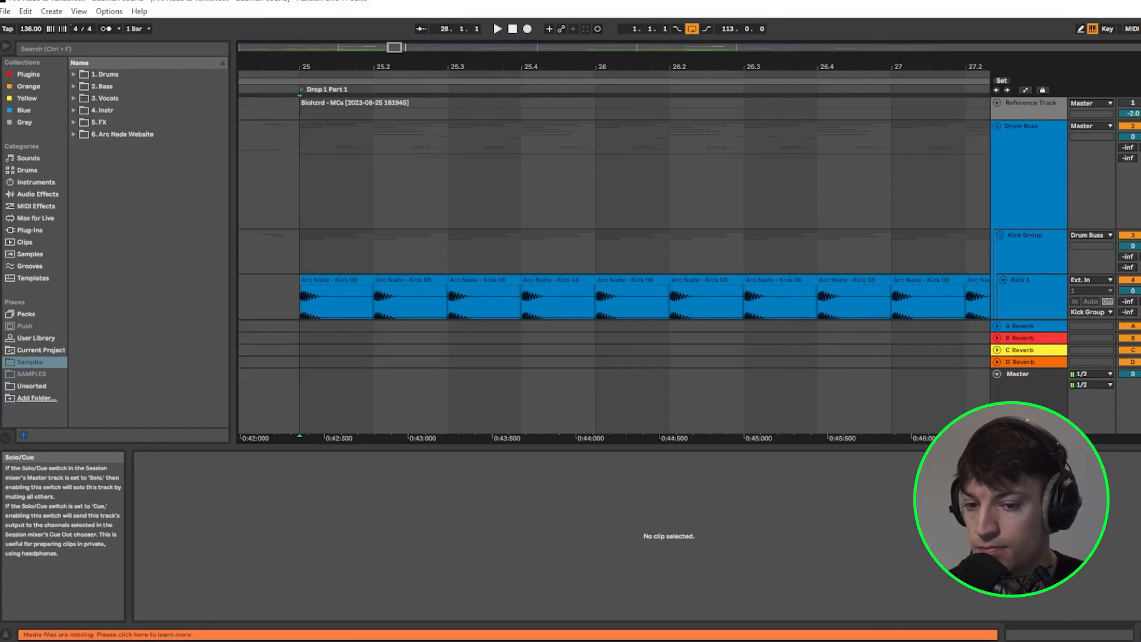
scroll(612, 208, "down", 10)
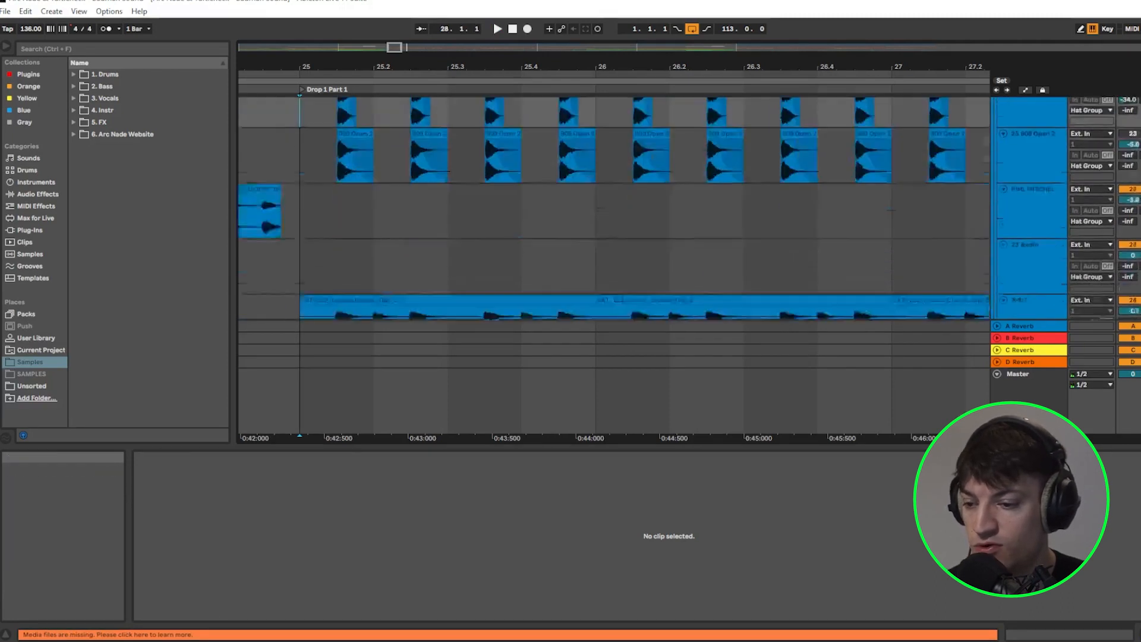
scroll(274, 219, "up", 1)
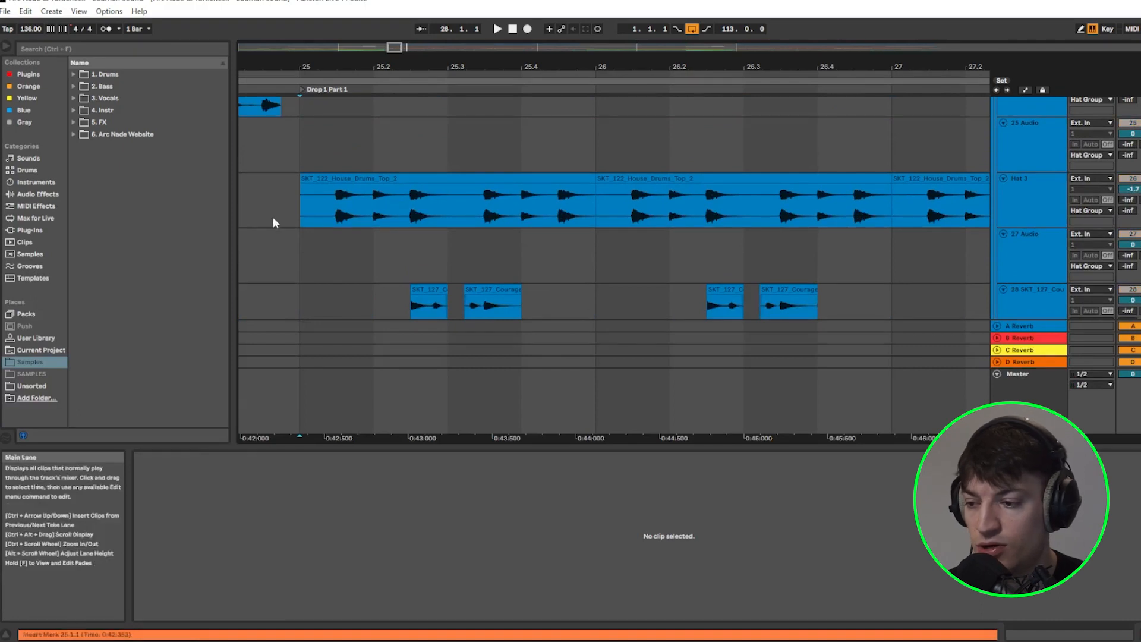
Play the SKT_122_House_Drums_Top_2 loop from bar 25 twice, reviewing it against the Hat 1 and 909 Open 2 clips
left_click(304, 204)
key("space")
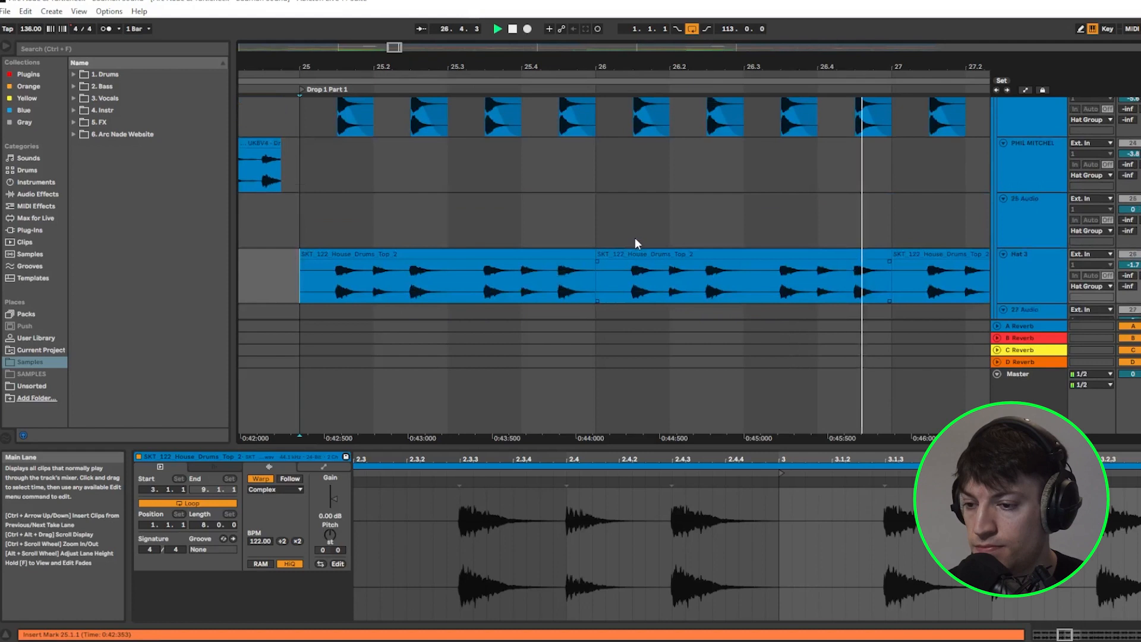
scroll(635, 237, "up", 4)
key("space")
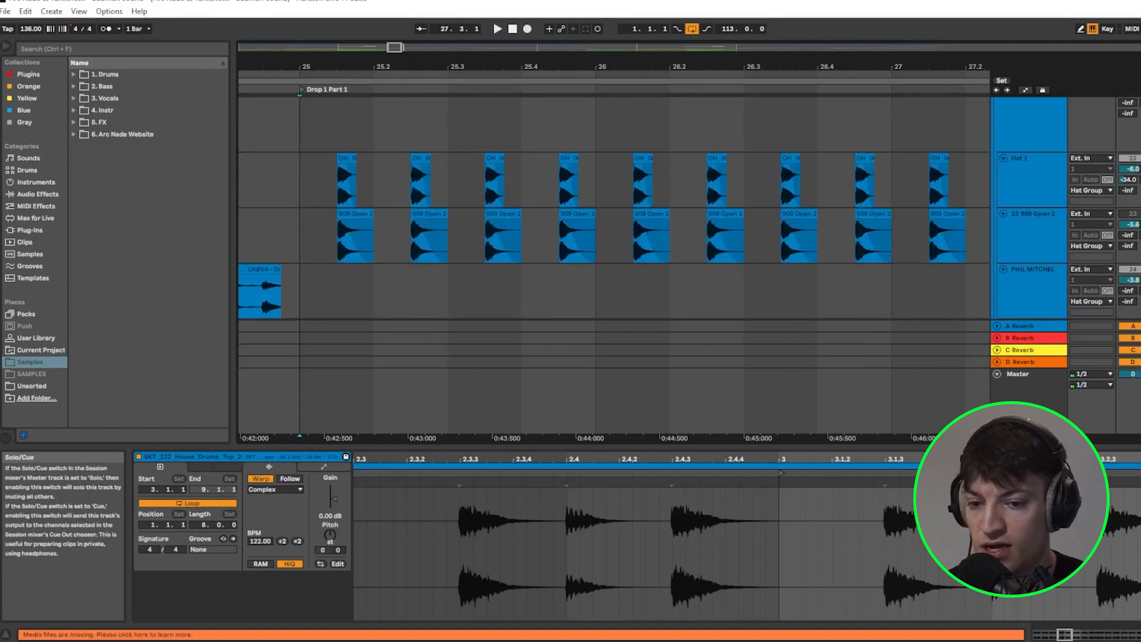
key("space")
scroll(614, 209, "down", 4)
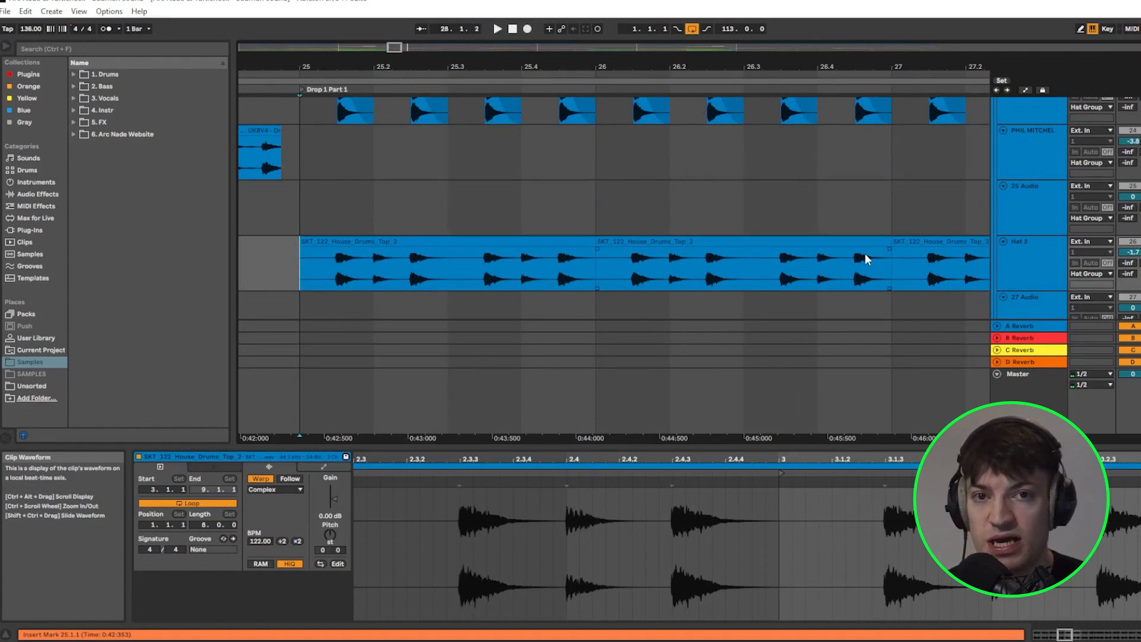
Examine the hits within one bar of the SKT_122_House_Drums_Top_2 loop and replay it from bar 25
scroll(362, 282, "up", 3)
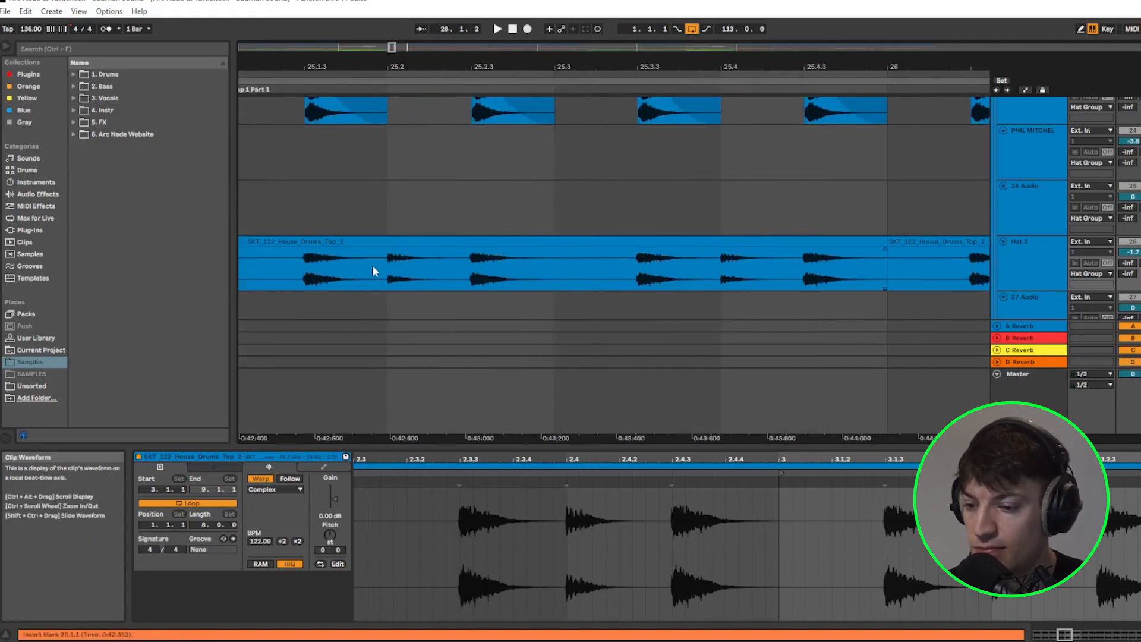
scroll(1047, 251, "down", 1)
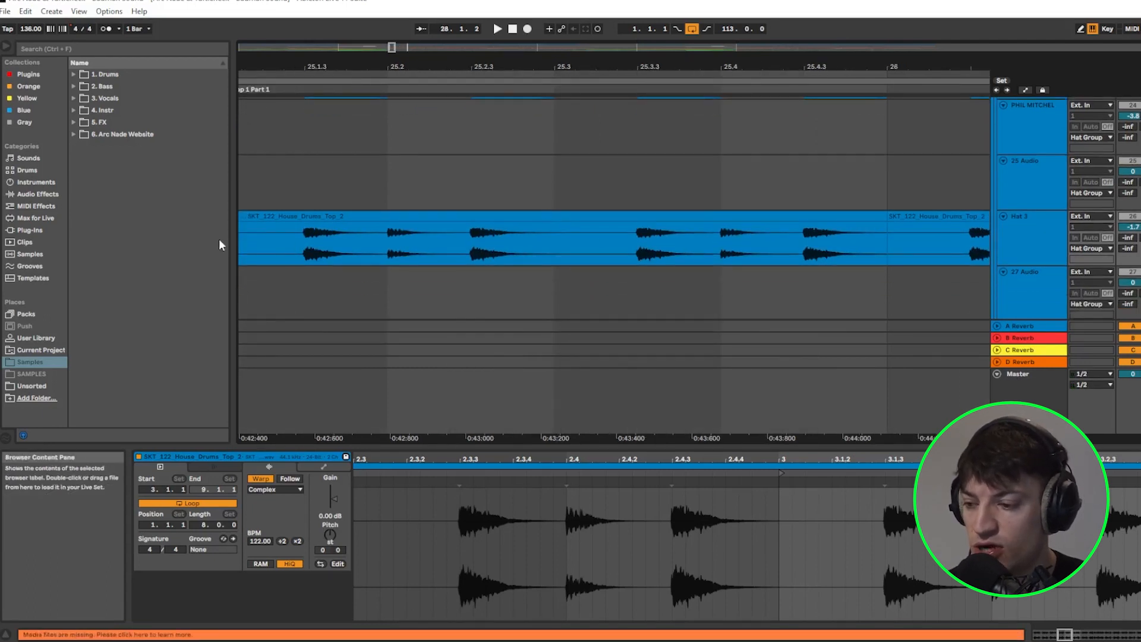
key("space")
scroll(482, 241, "down", 5)
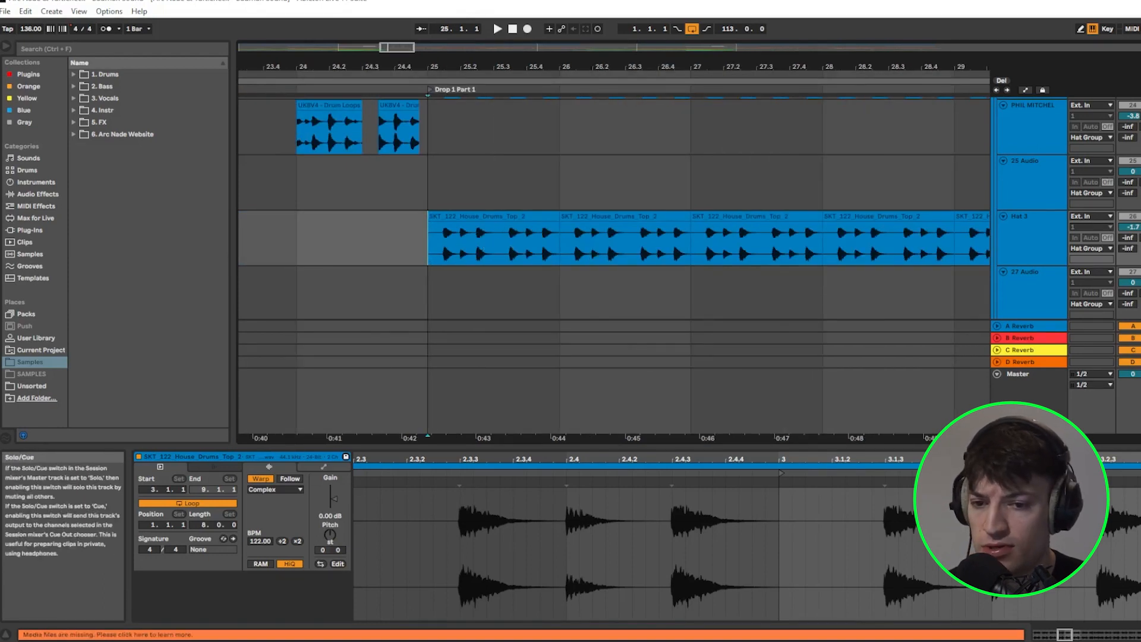
left_click(430, 248)
key("space")
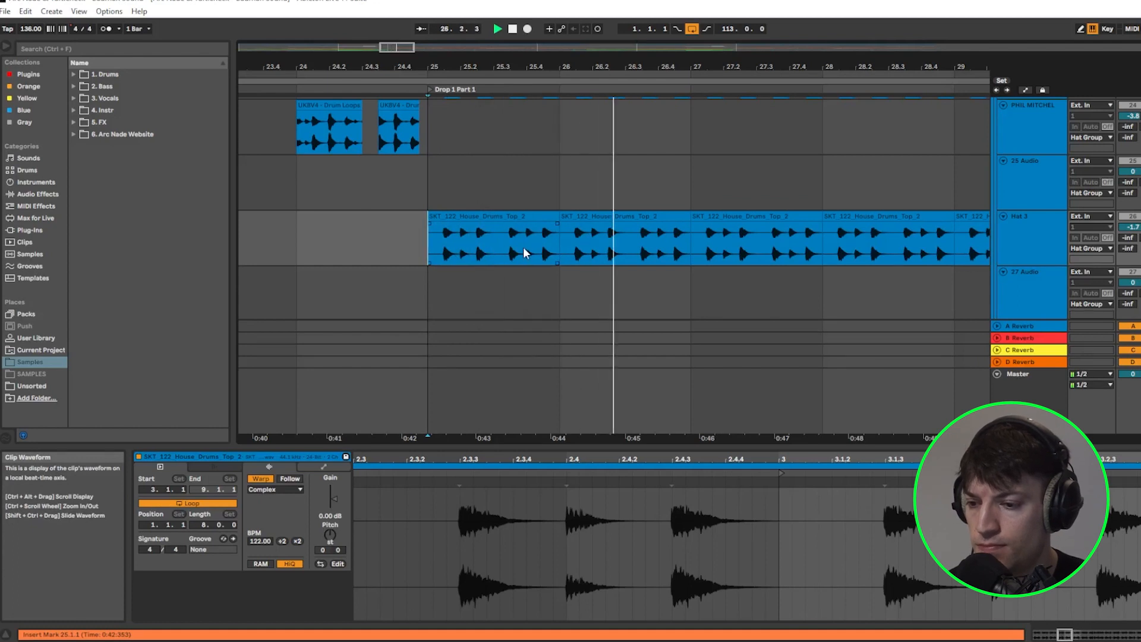
Turn the arrangement grid off and place the insert marker on the first hit of the SKT_122_House_Drums_Top_2 loop
scroll(440, 238, "up", 5, "ctrl")
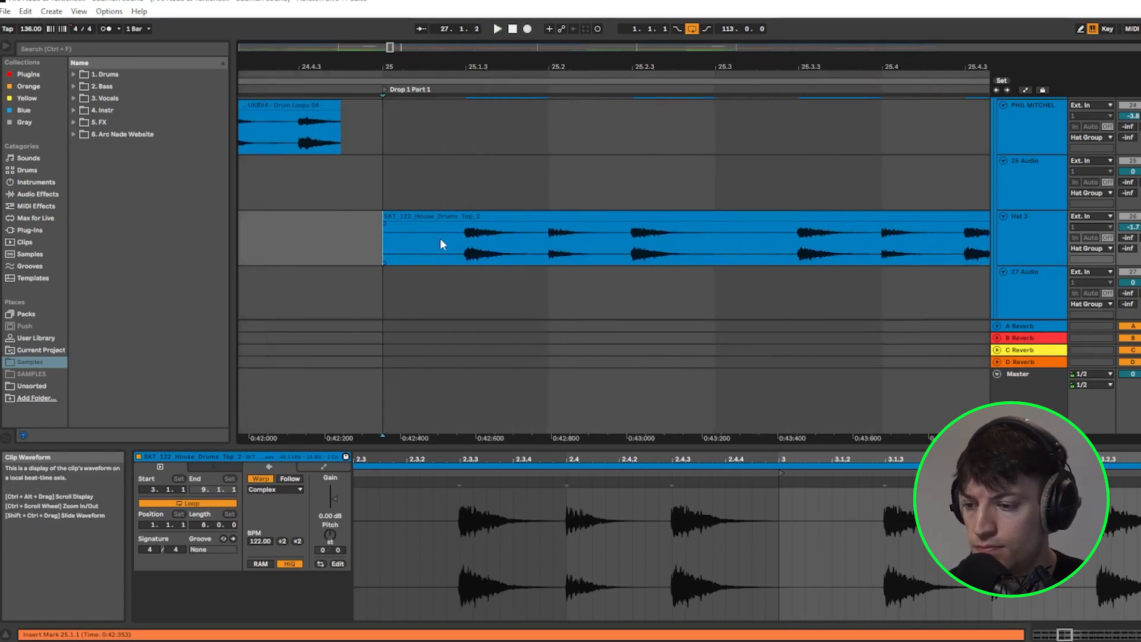
right_click(439, 236)
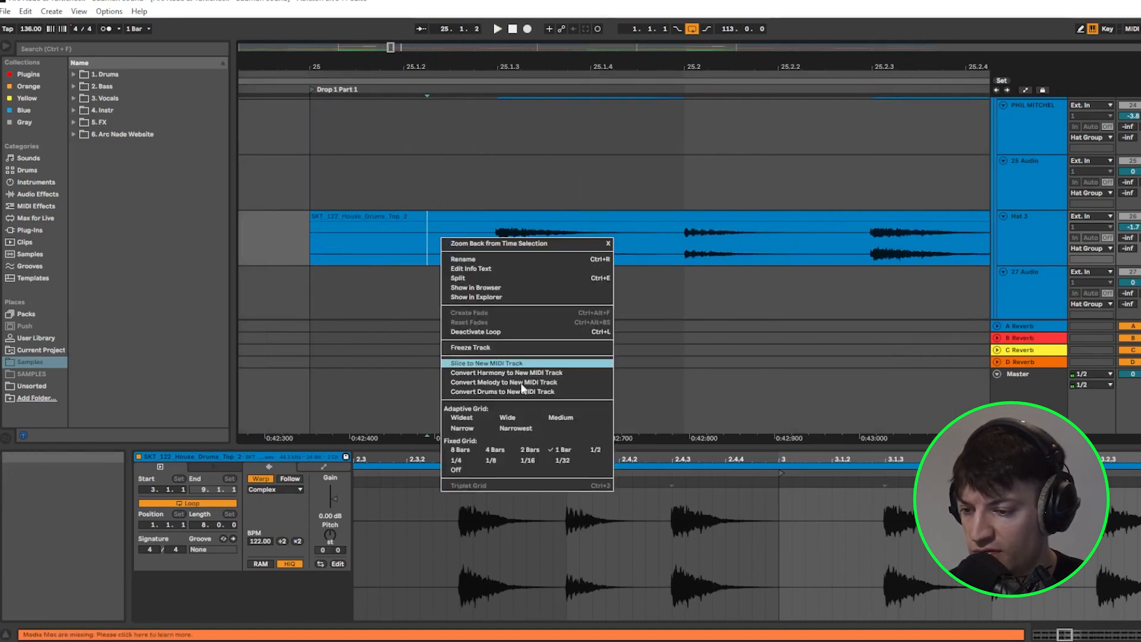
left_click(467, 471)
left_click(493, 241)
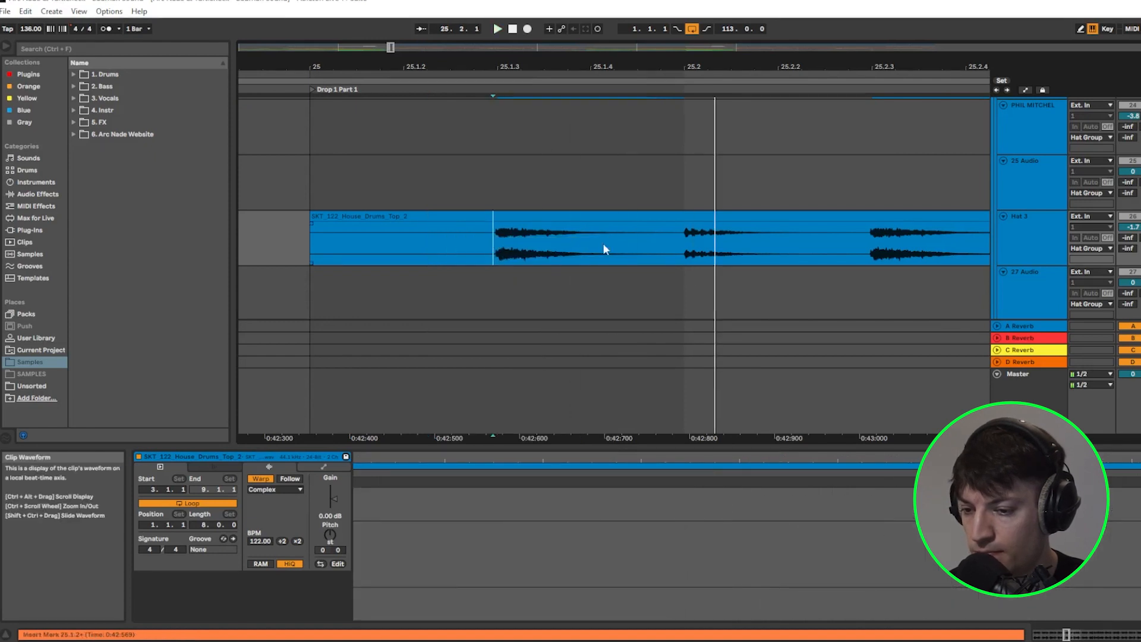
Audition the louder hits of the loop around beats 25.2.3 and 25.3.3 by placing the insert marker at each one
left_click(869, 237)
scroll(851, 238, "down", 3)
left_click_drag(949, 237, 1010, 238)
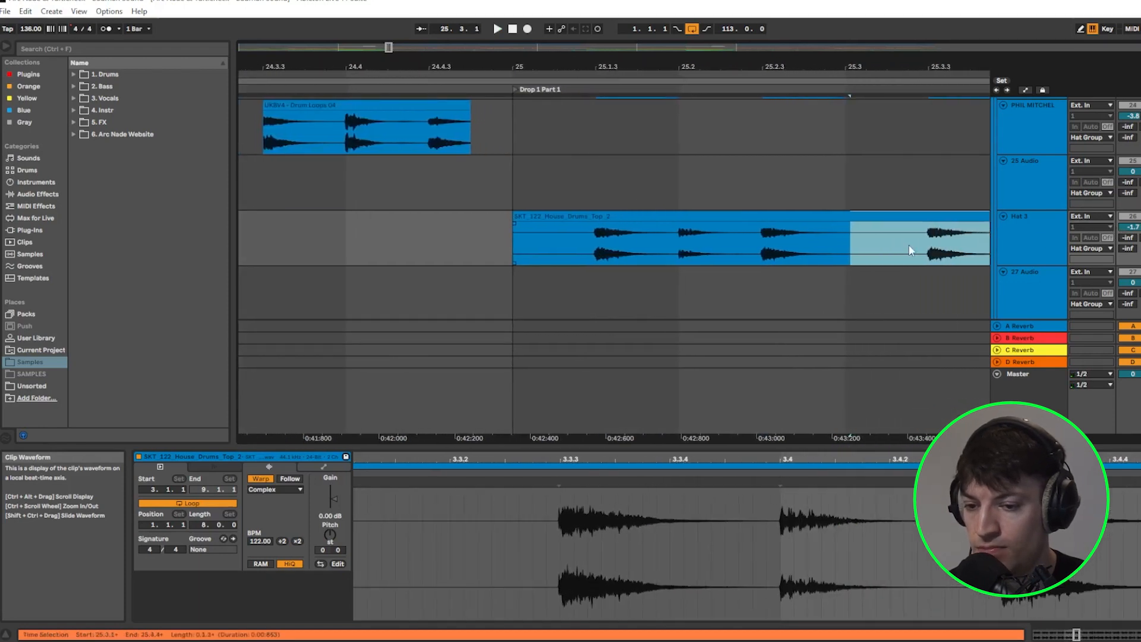
left_click(925, 240)
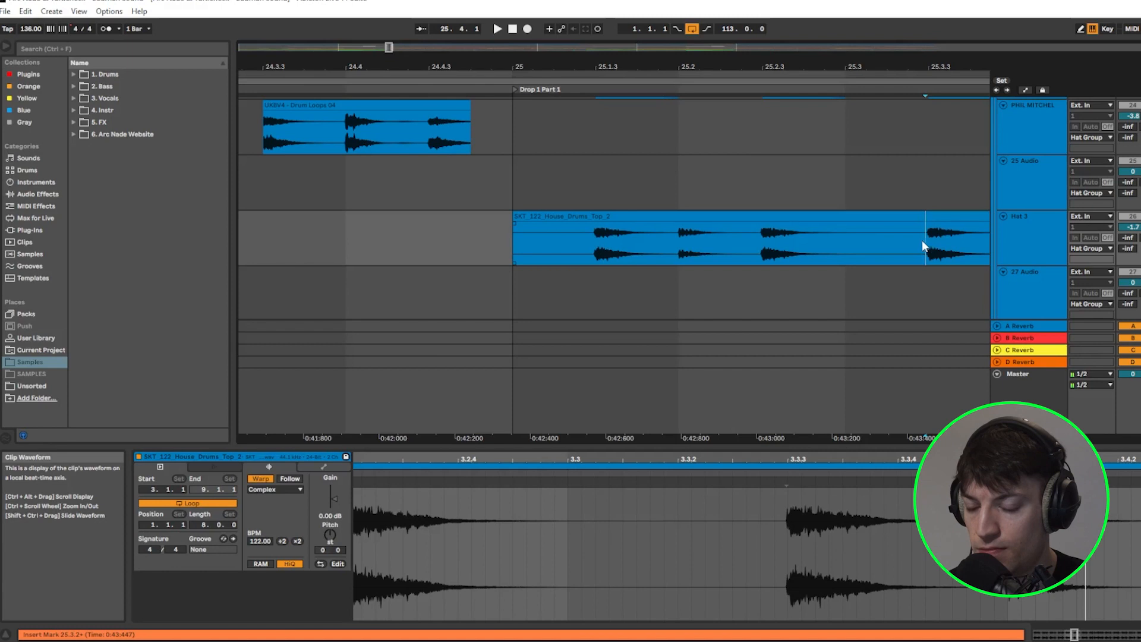
Select the quiet hit at beat 25.2 in the loop and compare its timing with the Clap Group clips
scroll(688, 246, "down", 3)
left_click_drag(684, 246, 721, 244)
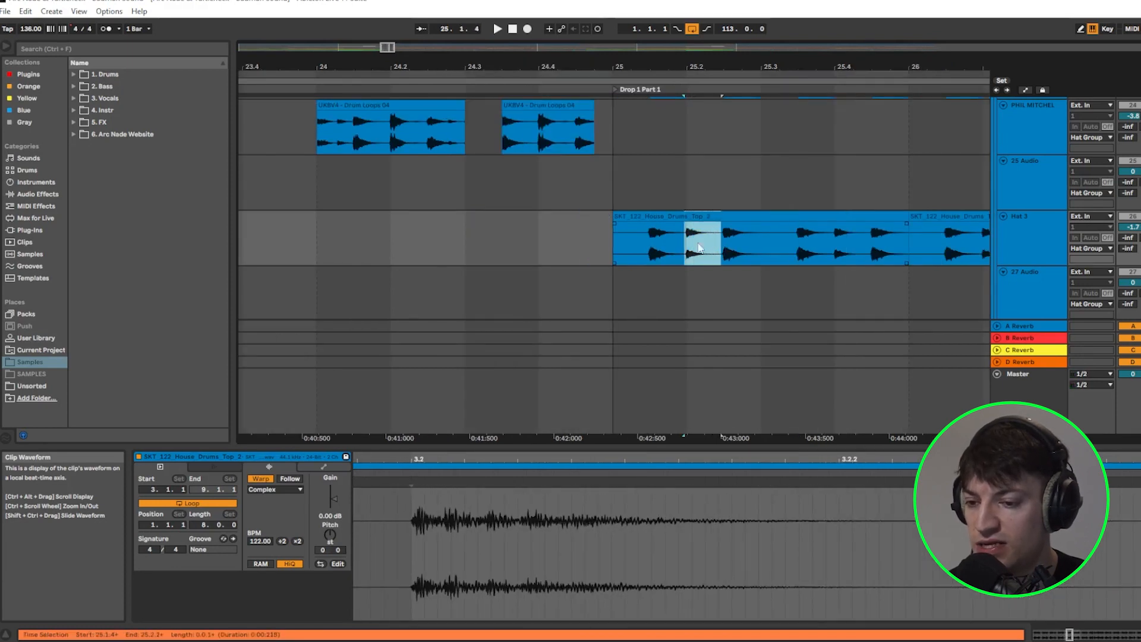
scroll(683, 239, "up", 10)
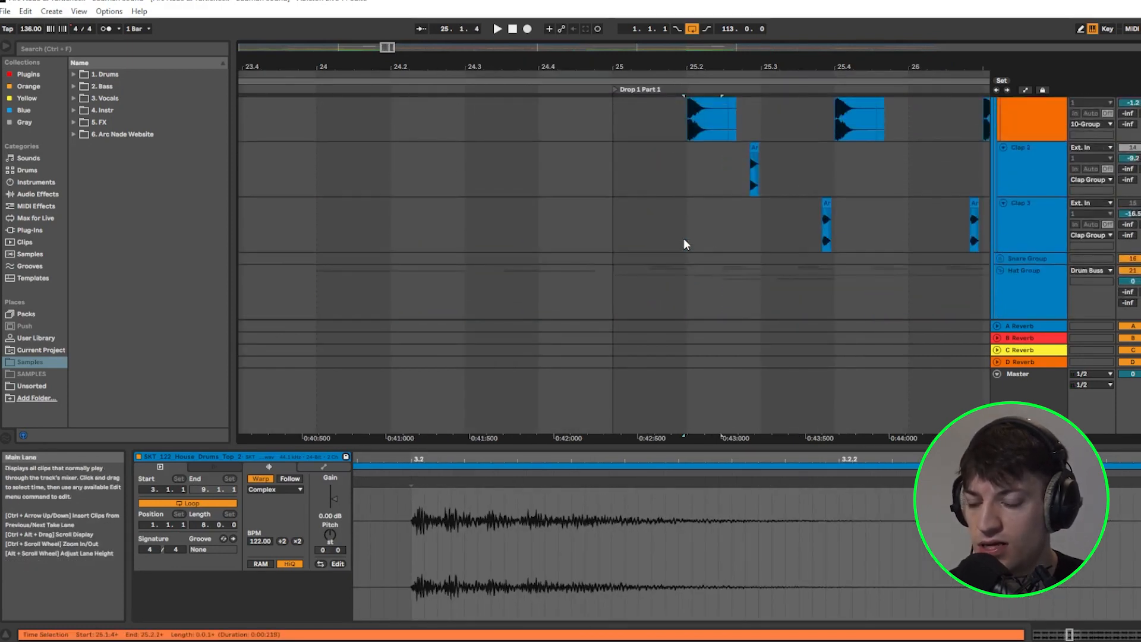
scroll(713, 223, "up", 2)
left_click_drag(404, 46, 407, 47)
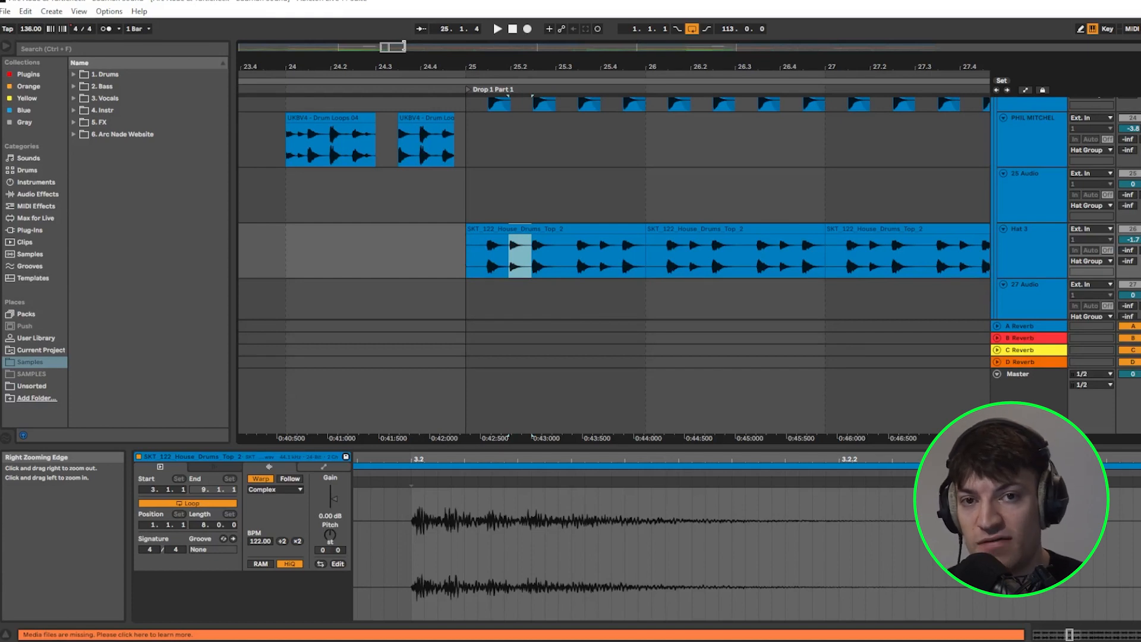
Return the insert marker to bar 25 and turn off solo on the SKT_122_House_Drums_Top_2 loop's track
left_click(472, 252)
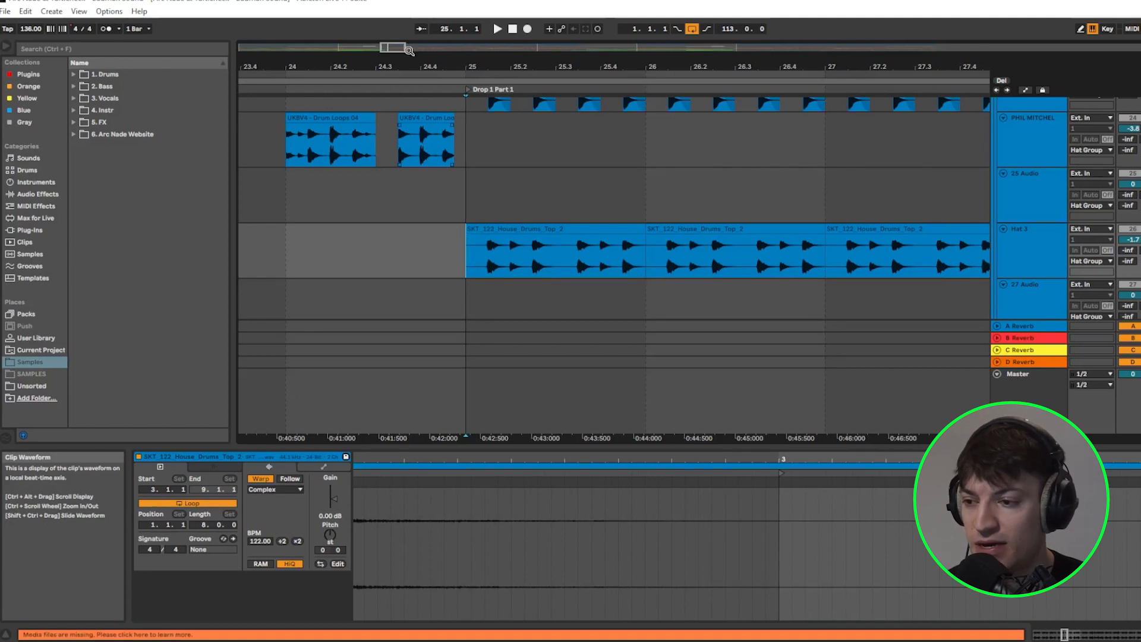
left_click_drag(404, 49, 424, 50)
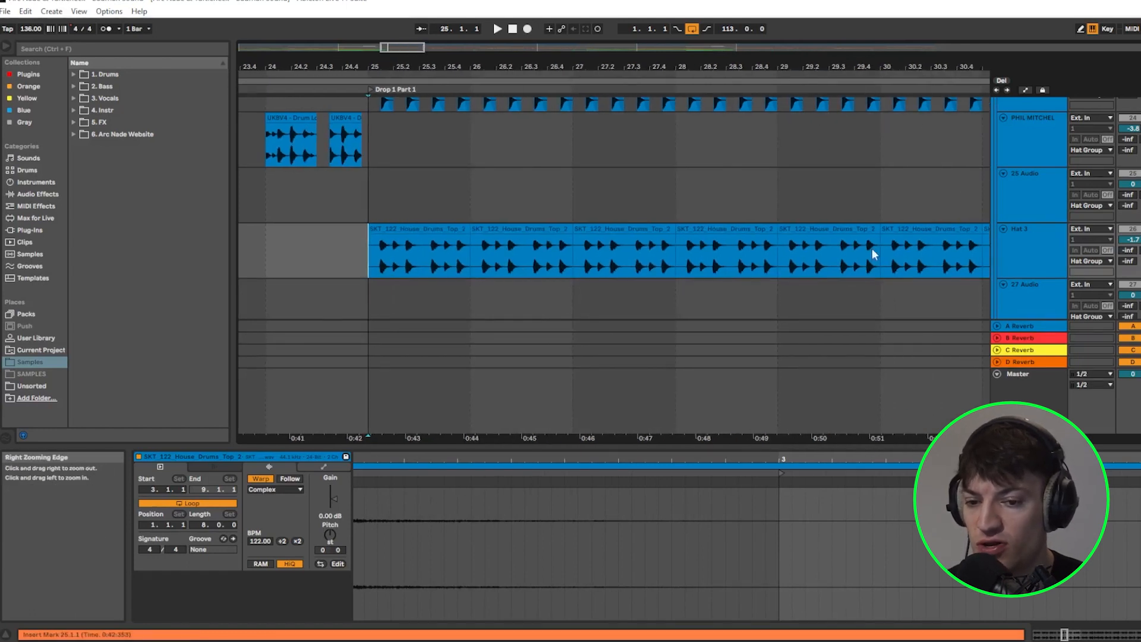
left_click(1140, 229)
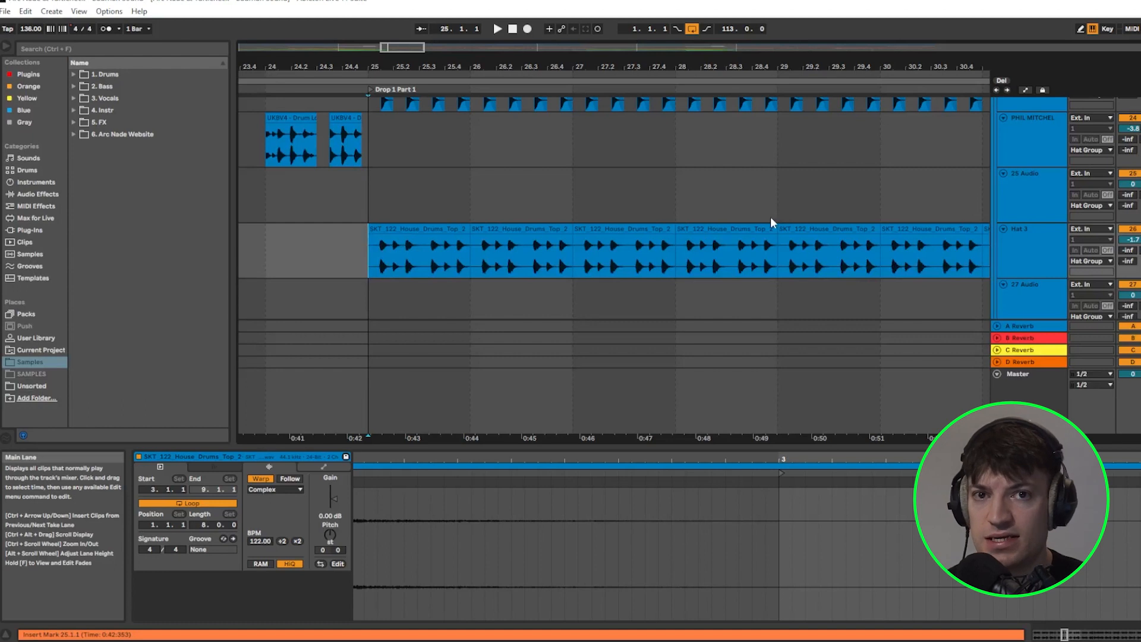
Highlight the Hat 1 clips from bar 25 to 31, and the SKT_122_House_Drums_Top_2 clips from bar 25 to about 30.2
scroll(369, 184, "up", 5)
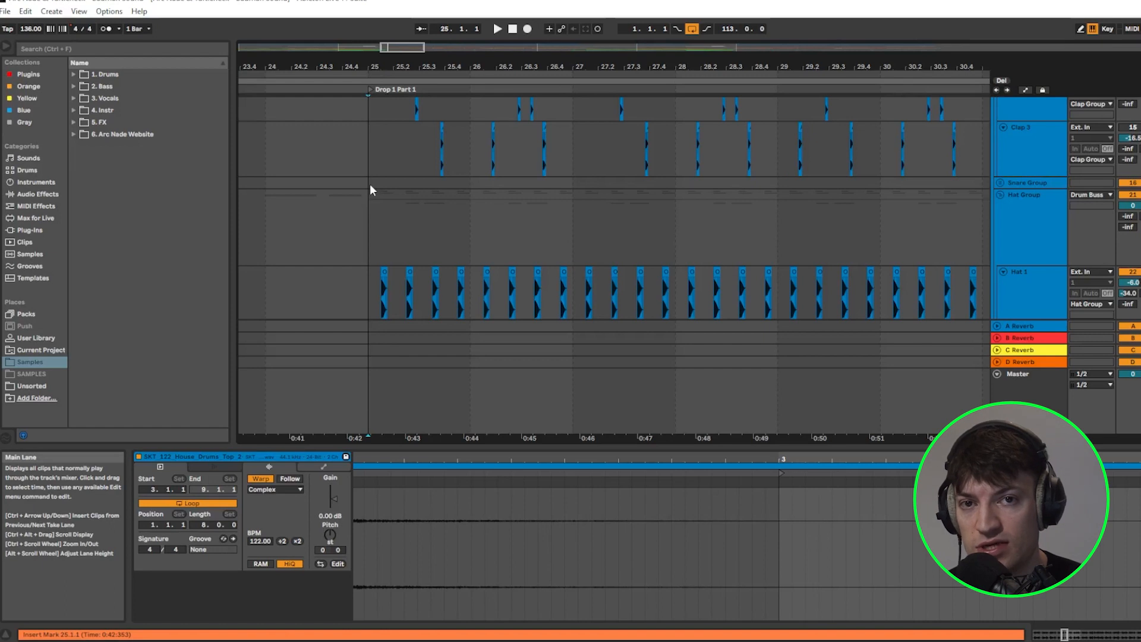
scroll(370, 184, "down", 4)
left_click(369, 191)
left_click_drag(367, 190, 981, 182)
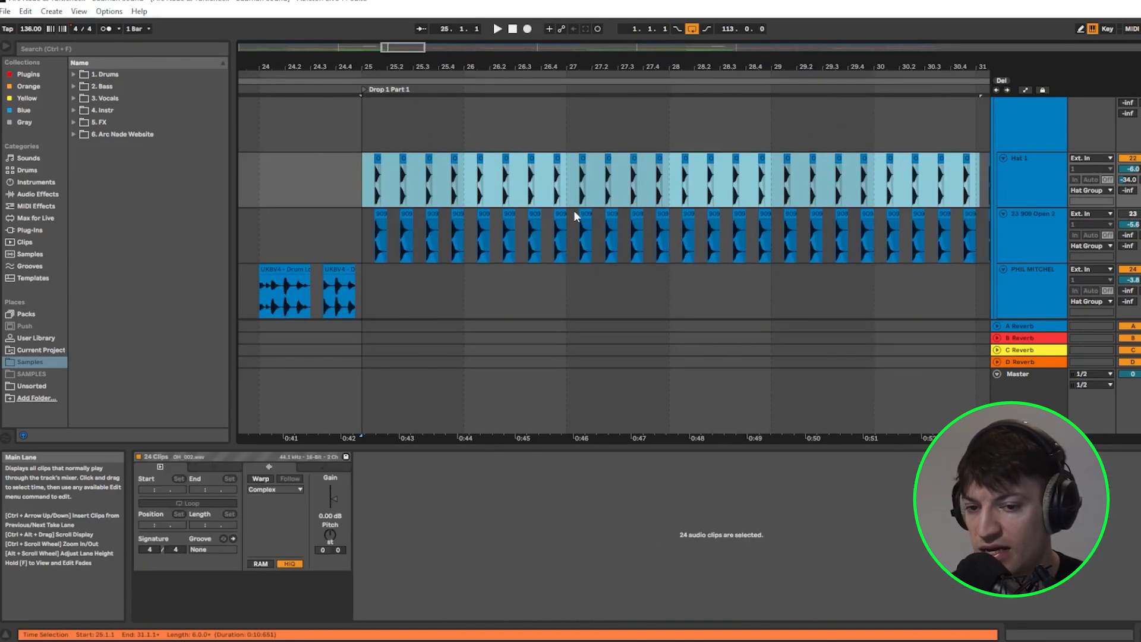
scroll(483, 225, "down", 6)
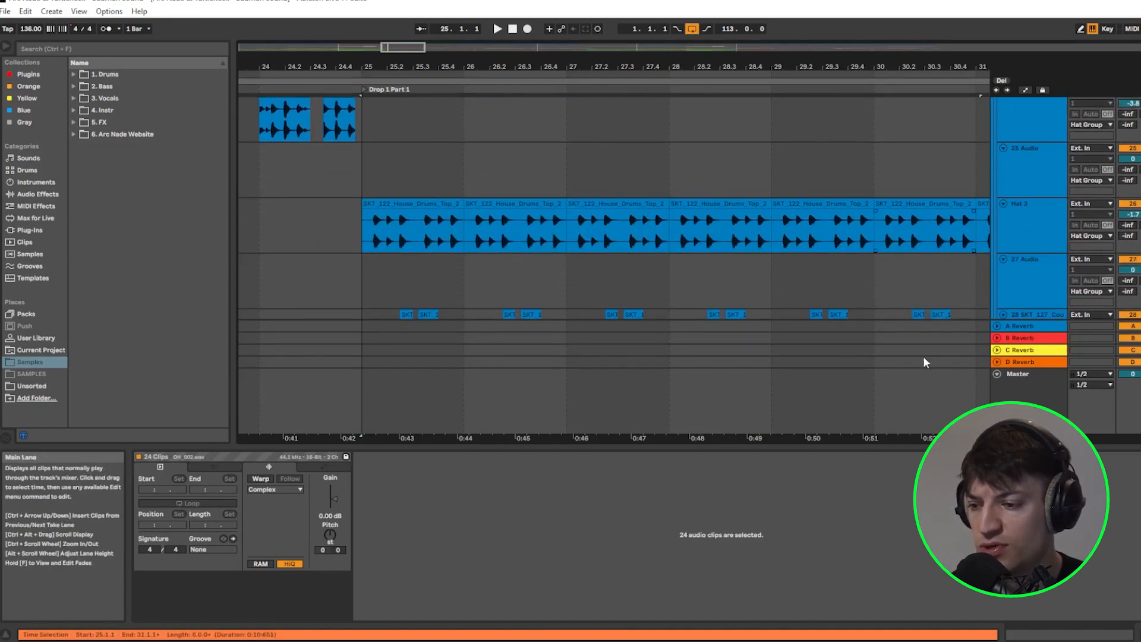
left_click_drag(368, 234, 911, 240)
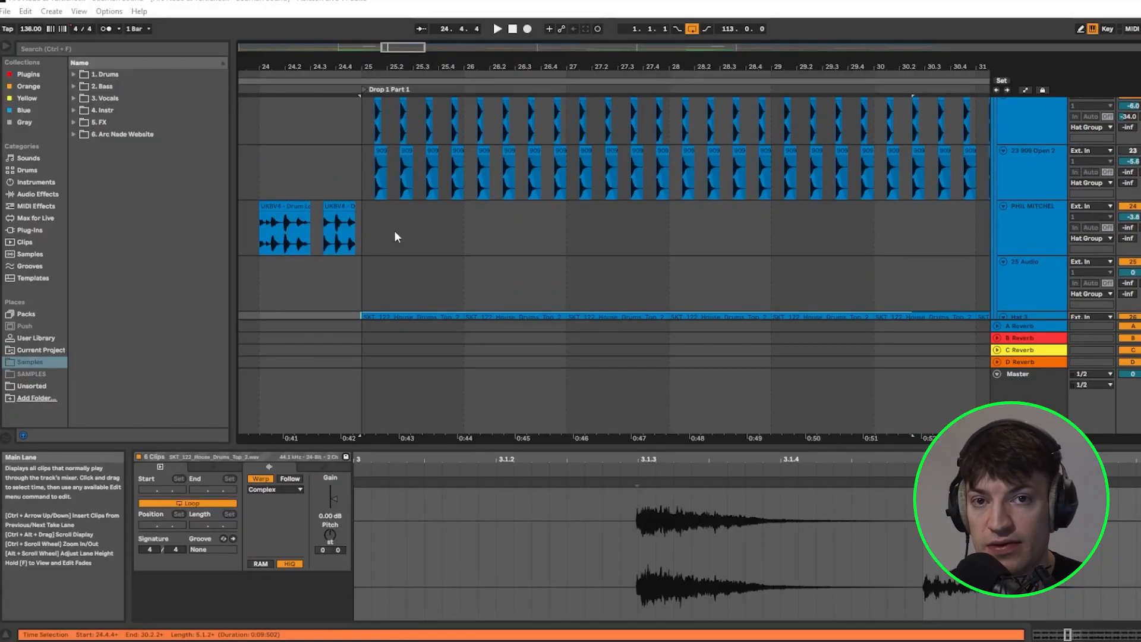
Highlight the off-beat clips on the two Clap tracks below CLAP 9, from bar 25 to about beat 29.4
scroll(395, 234, "up", 4)
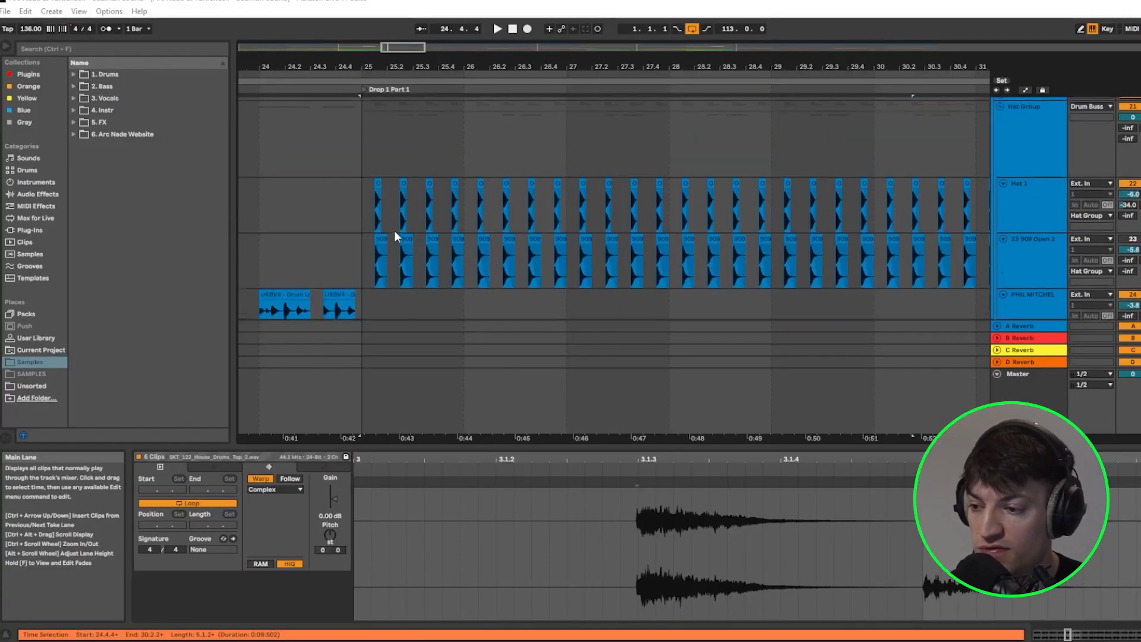
left_click(383, 242)
scroll(692, 222, "up", 6)
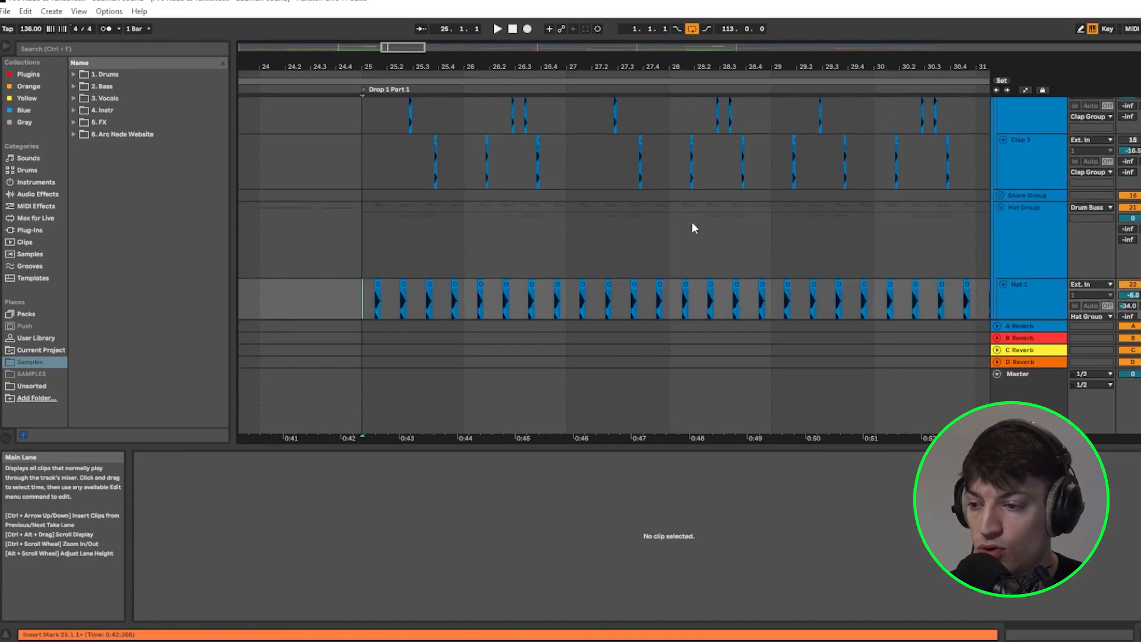
left_click_drag(361, 203, 847, 274)
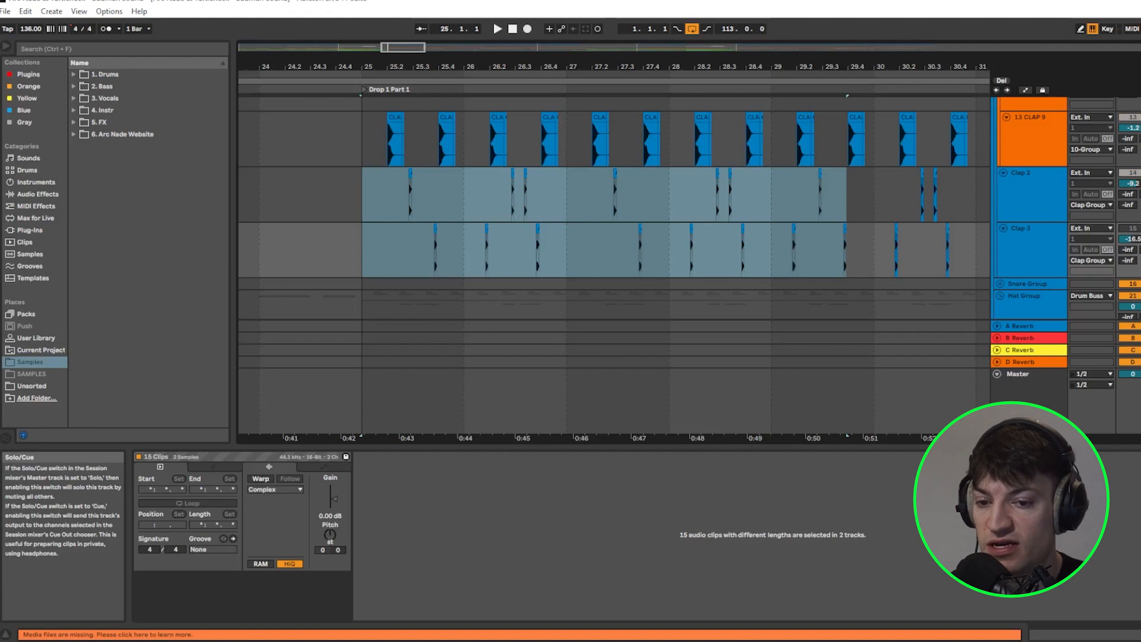
Examine the spacing of the off-beat clap clips around bar 26 and play them from bar 25
left_click(360, 190)
scroll(477, 179, "up", 5)
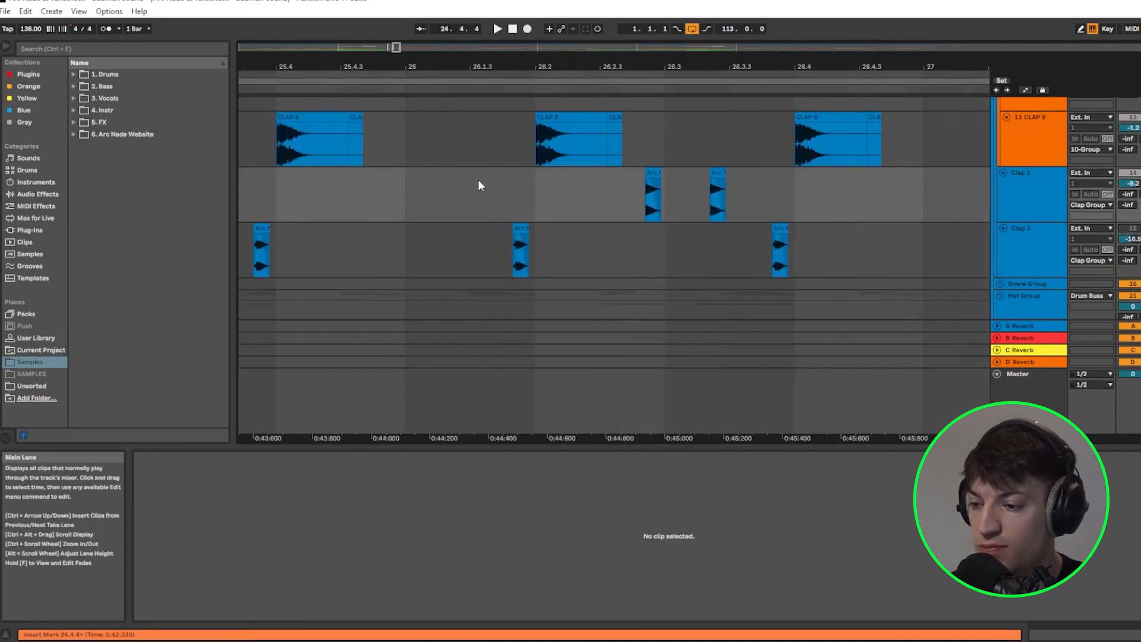
scroll(476, 183, "down", 6)
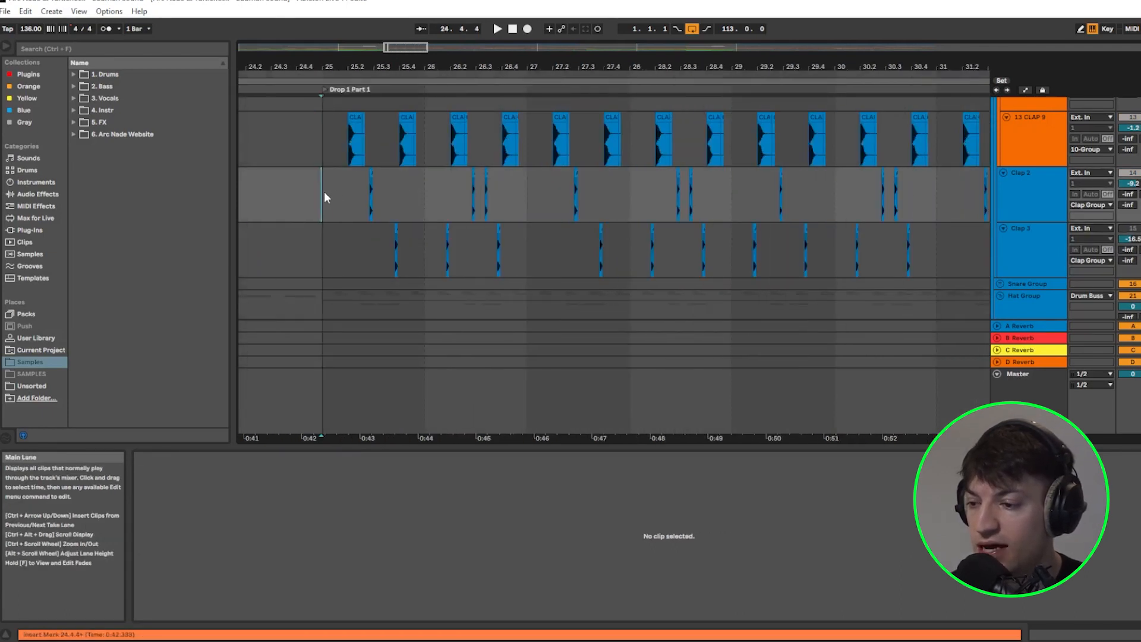
left_click(322, 194)
key("space")
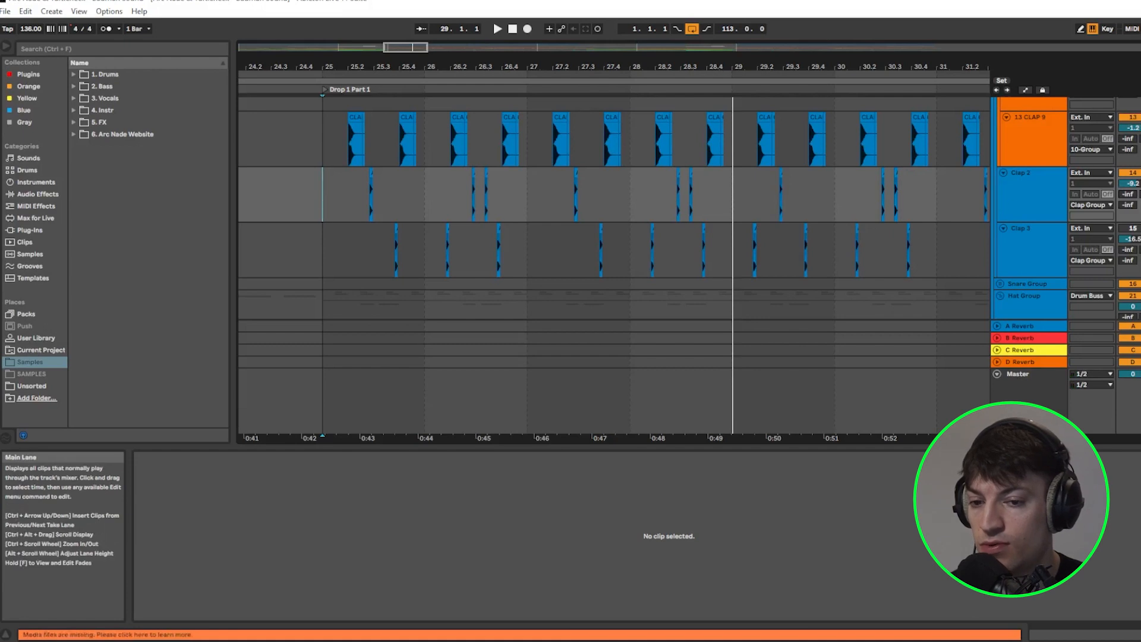
Review the Kick 1 and layered clap tracks, and replay the drop from bar 25 with the off-beat claps
scroll(494, 226, "up", 5)
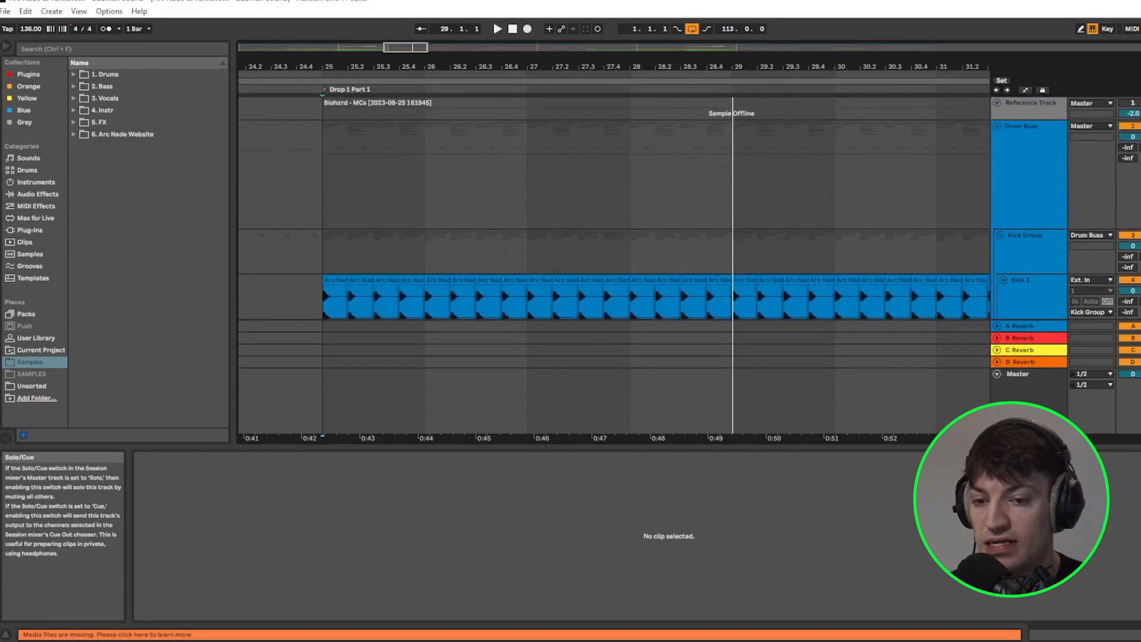
scroll(579, 220, "down", 5)
scroll(538, 224, "down", 5)
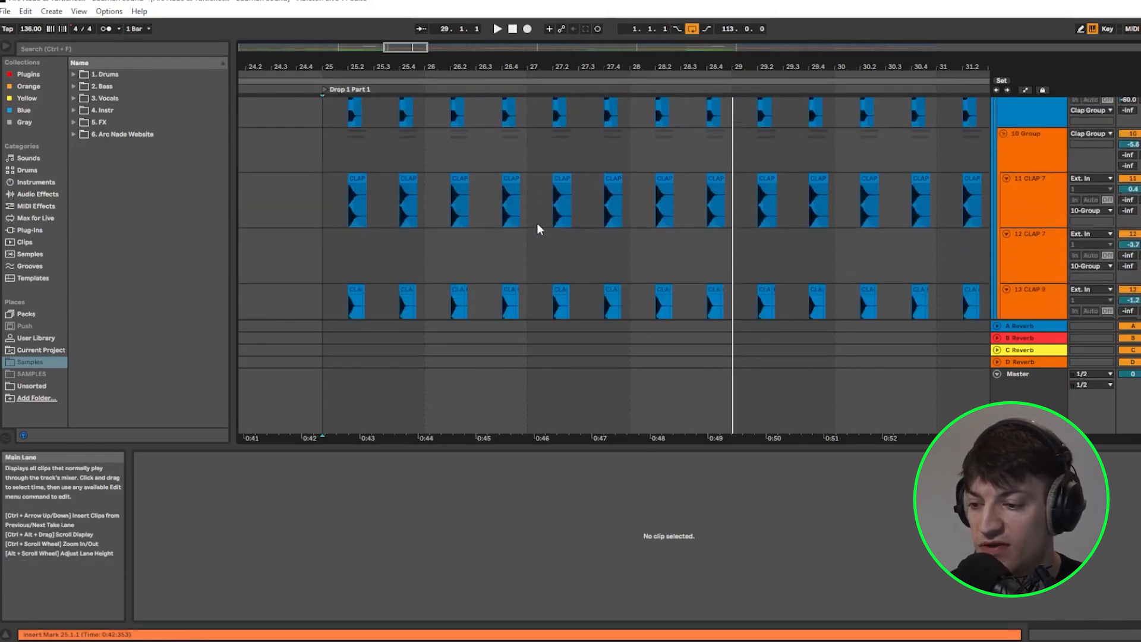
key("space")
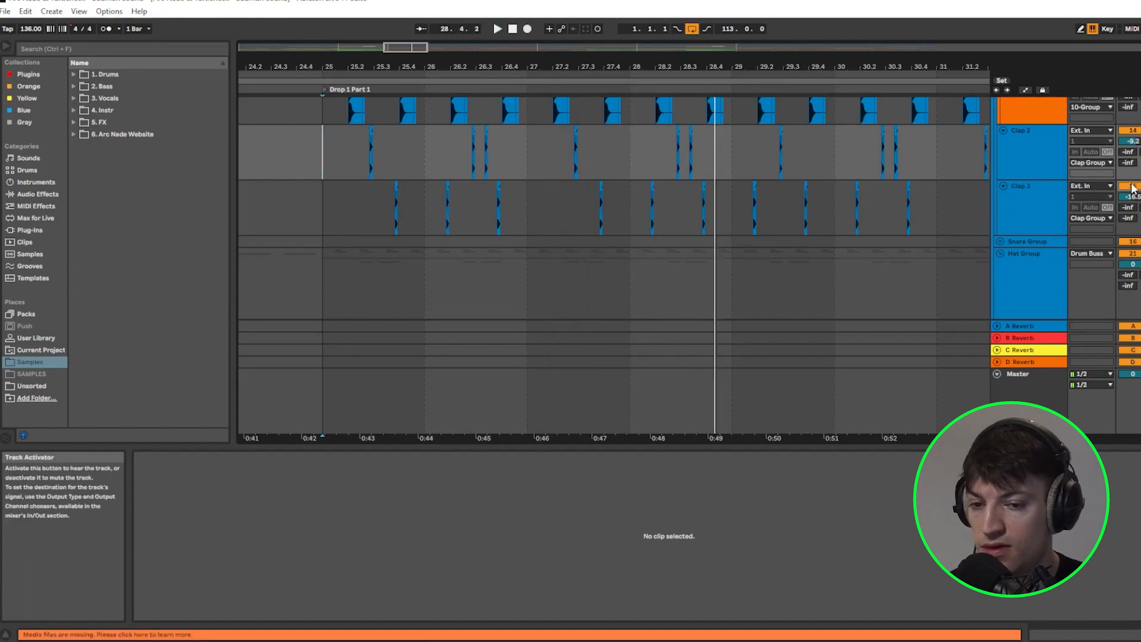
key("space")
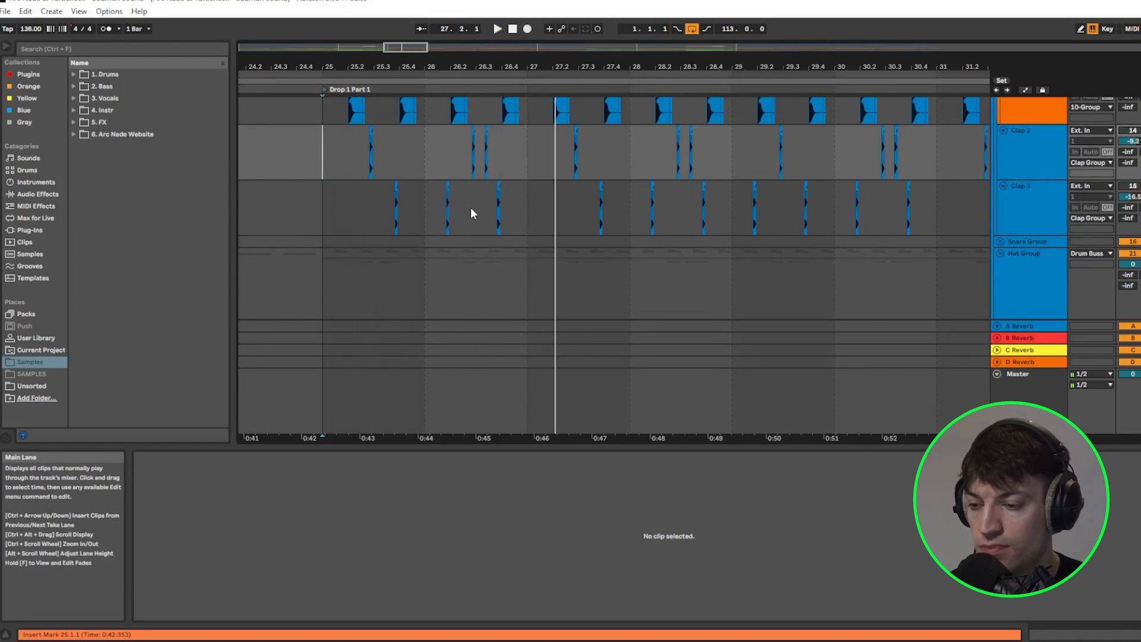
Review the Hat Group tracks down to the SKT_127 clips and examine their placement in bar 25
scroll(470, 208, "down", 2)
scroll(470, 209, "down", 8)
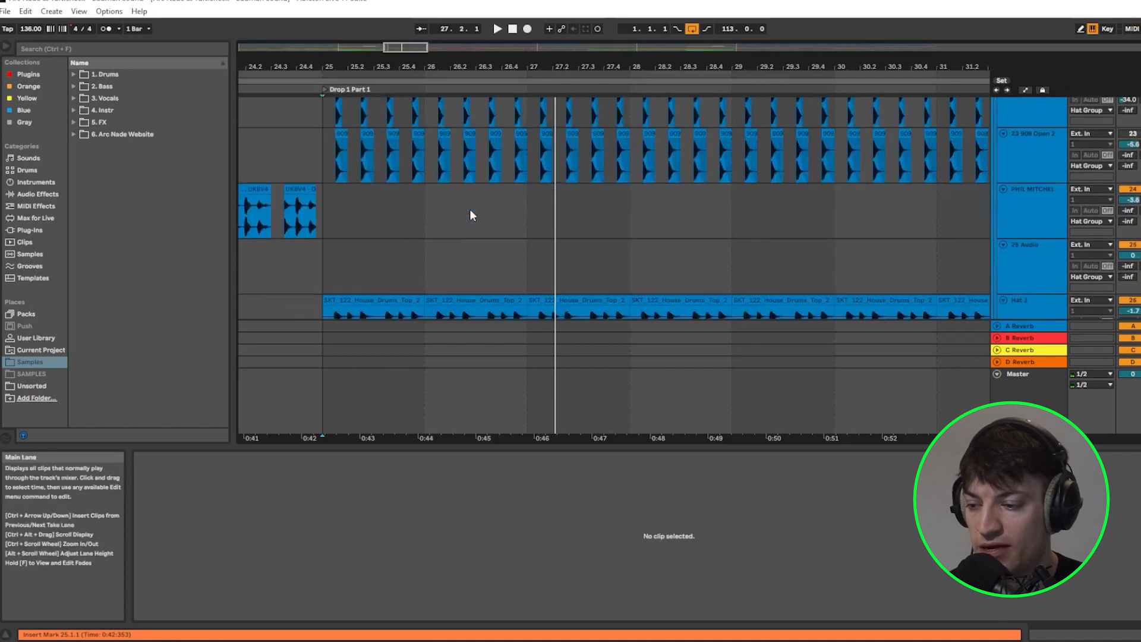
scroll(469, 209, "down", 4)
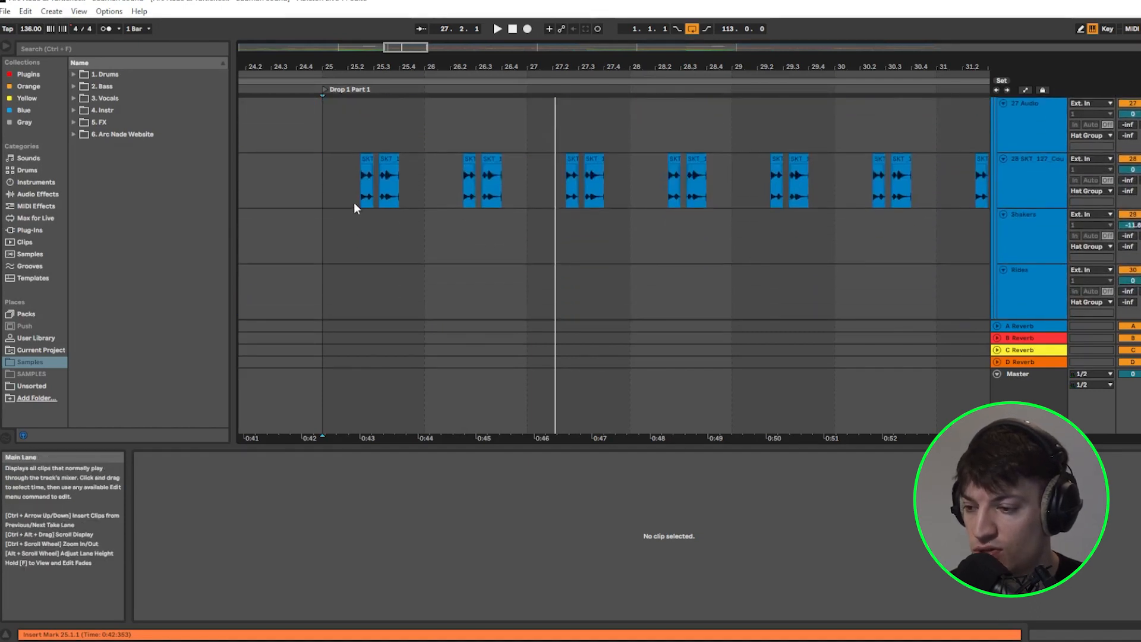
scroll(323, 207, "up", 5)
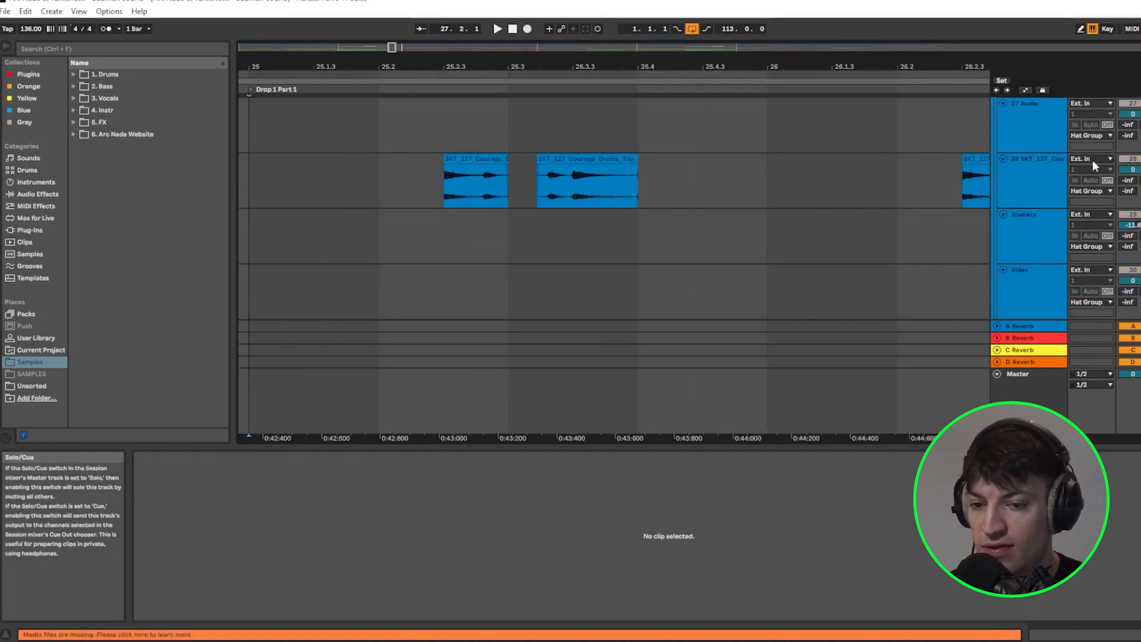
Play the SKT_127 hat clips from bar 25, and compare their placement with the layered kick tracks through bar 30
key("space")
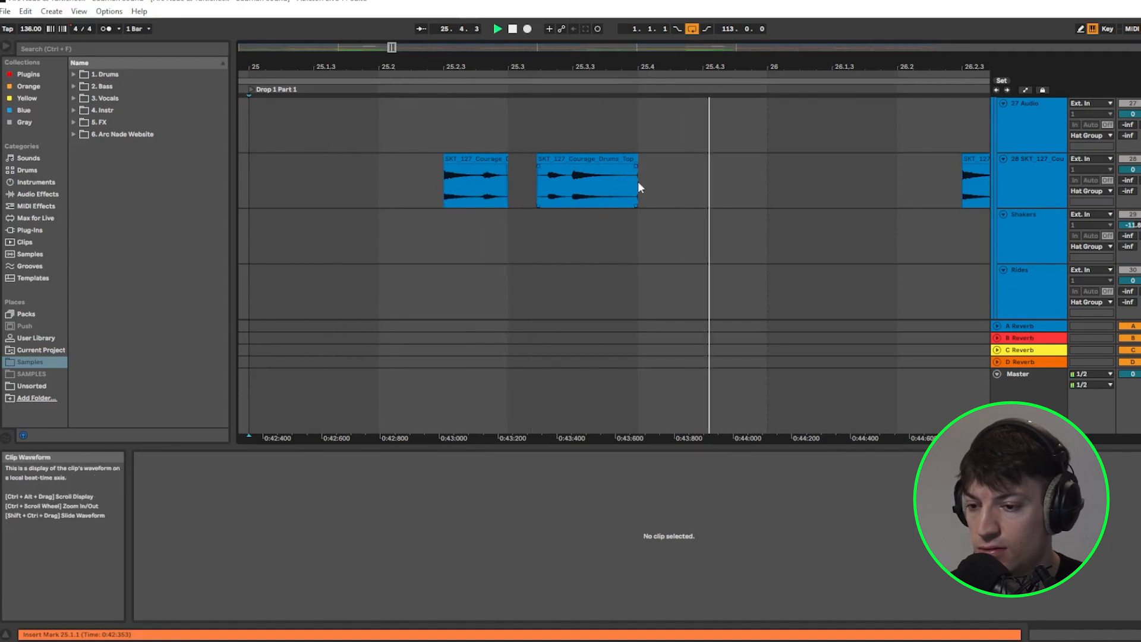
scroll(648, 176, "down", 3)
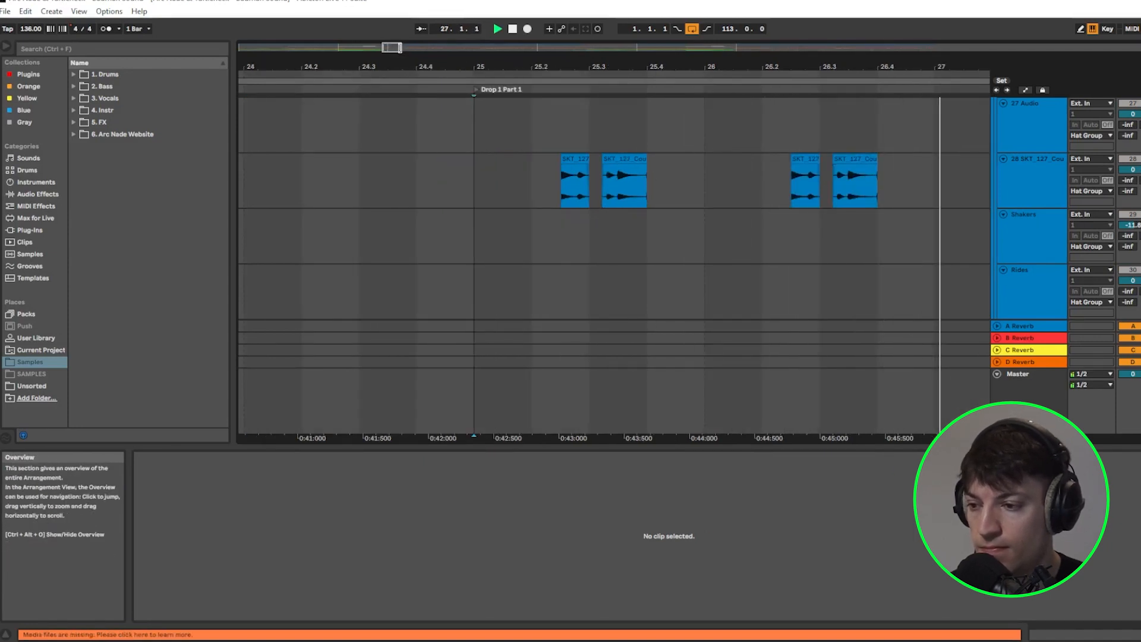
scroll(820, 177, "down", 3)
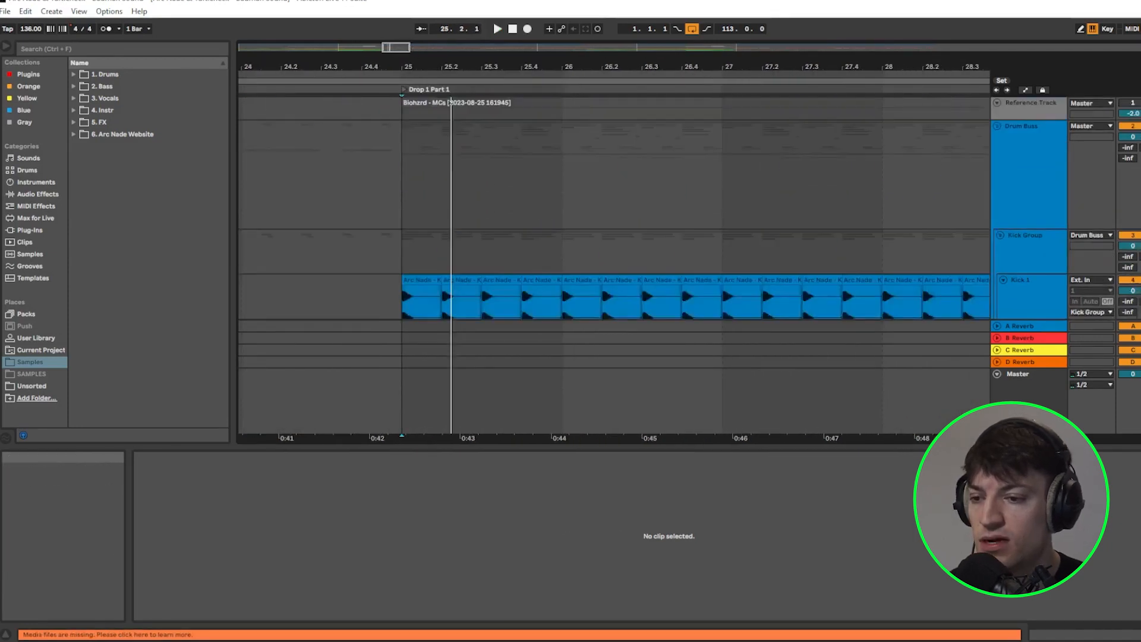
scroll(450, 102, "down", 3)
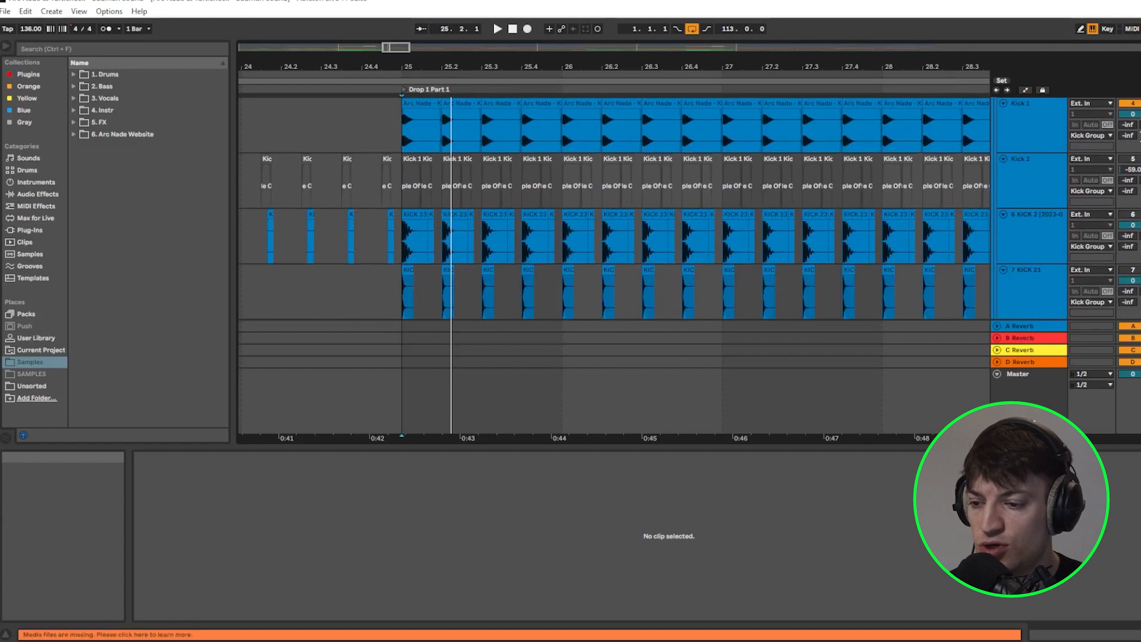
left_click_drag(409, 47, 423, 48)
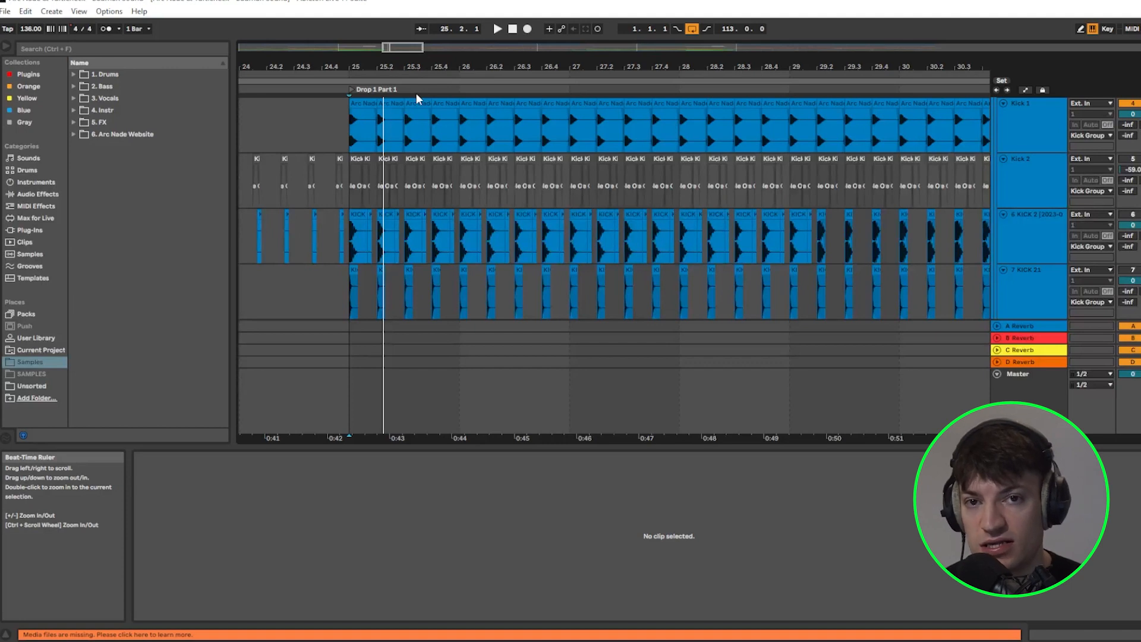
Switch to the FL Studio project, review the Hat 1 to Hat 3 tracks up to bar 49, and collapse the 1.1 DnB Kicks folder
scroll(487, 230, "down", 2)
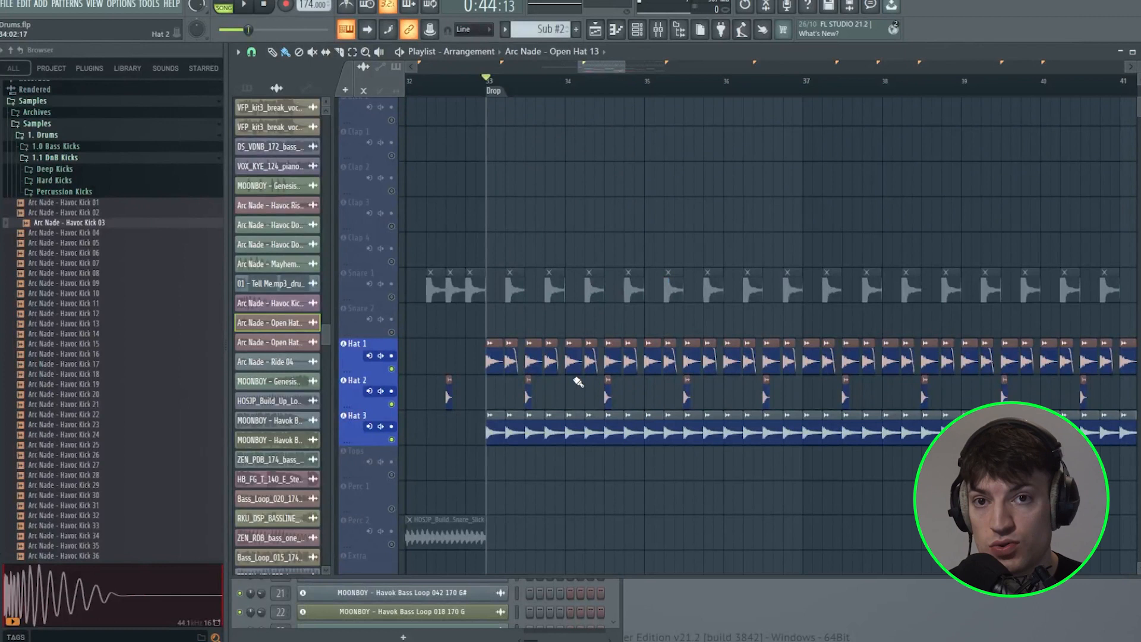
scroll(543, 328, "down", 4)
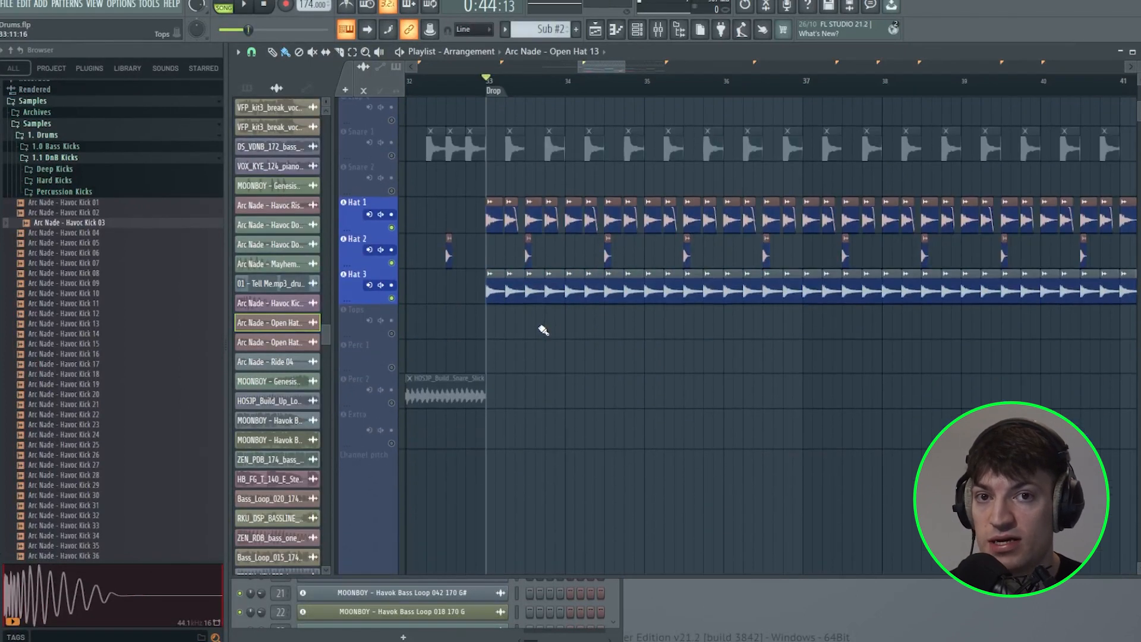
left_click_drag(621, 66, 658, 70)
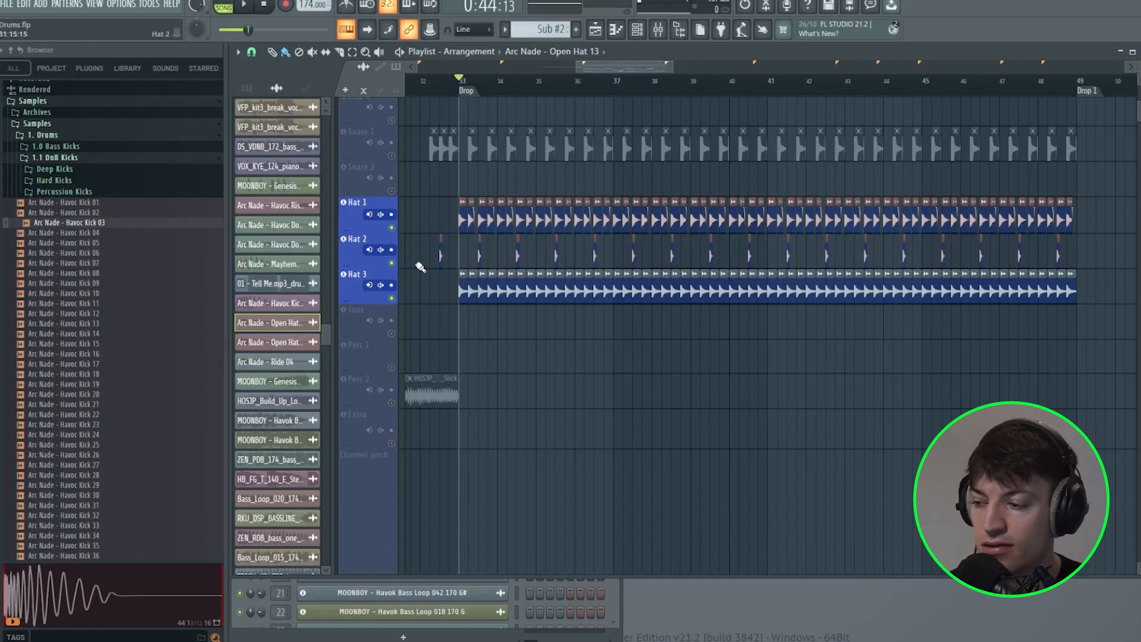
left_click(88, 193)
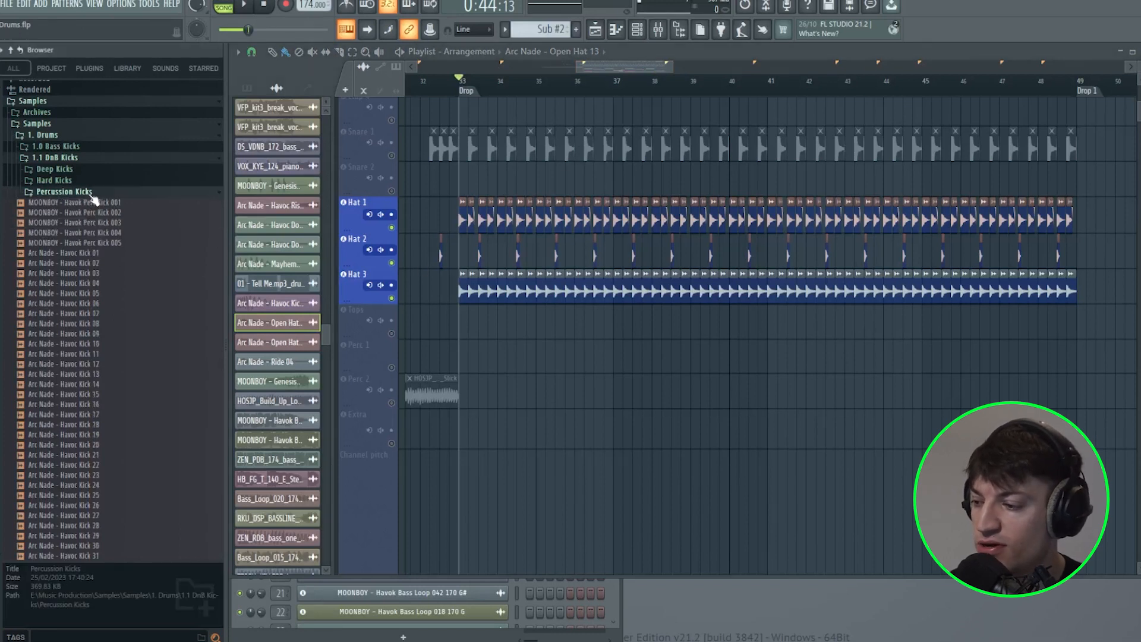
left_click(55, 157)
scroll(508, 230, "up", 2)
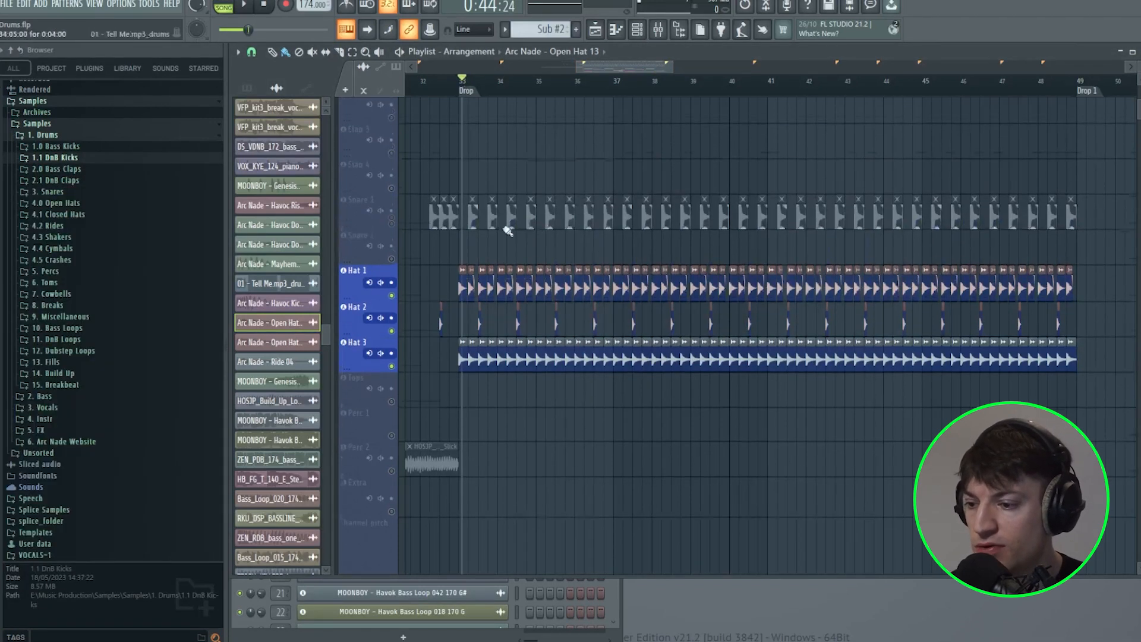
Unmute the Snare 1 track and play the drop from bar 33 together with the three hat tracks
scroll(396, 244, "up", 10)
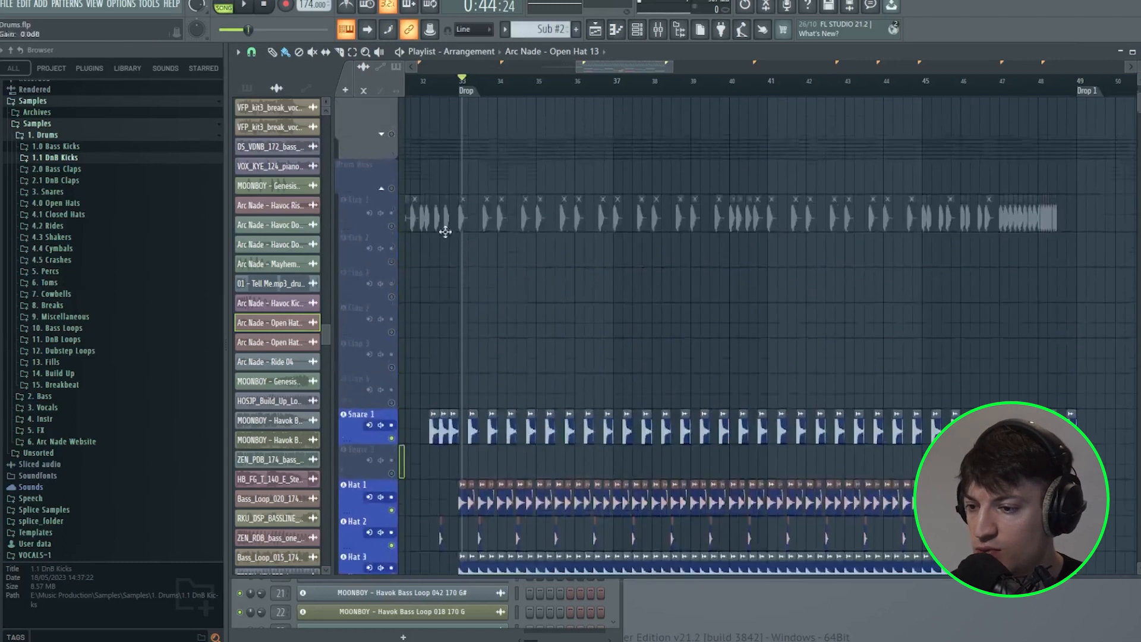
scroll(395, 370, "down", 9)
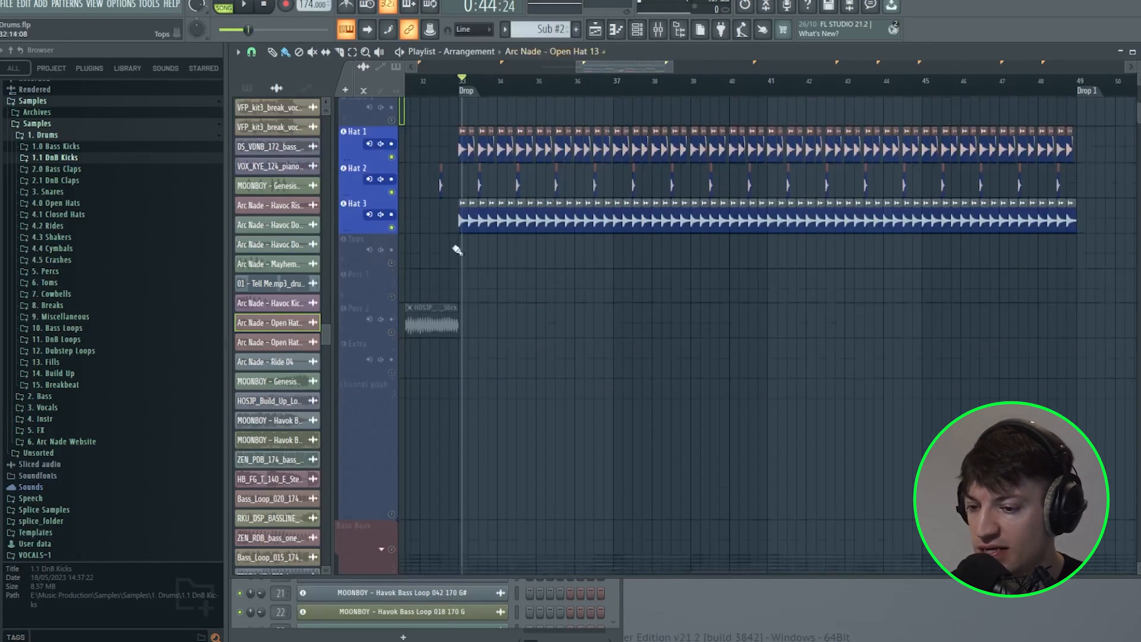
scroll(477, 92, "up", 2)
left_click(446, 85)
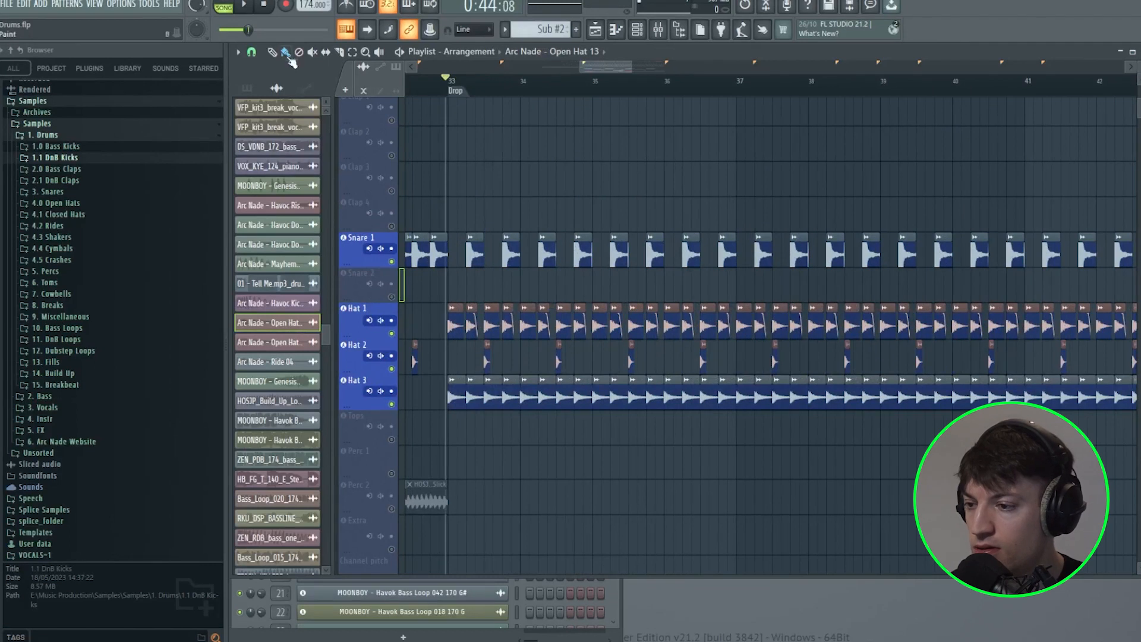
left_click(251, 52)
left_click(274, 172)
left_click_drag(447, 88, 449, 91)
scroll(624, 280, "up", 4)
key("space")
scroll(630, 283, "down", 6)
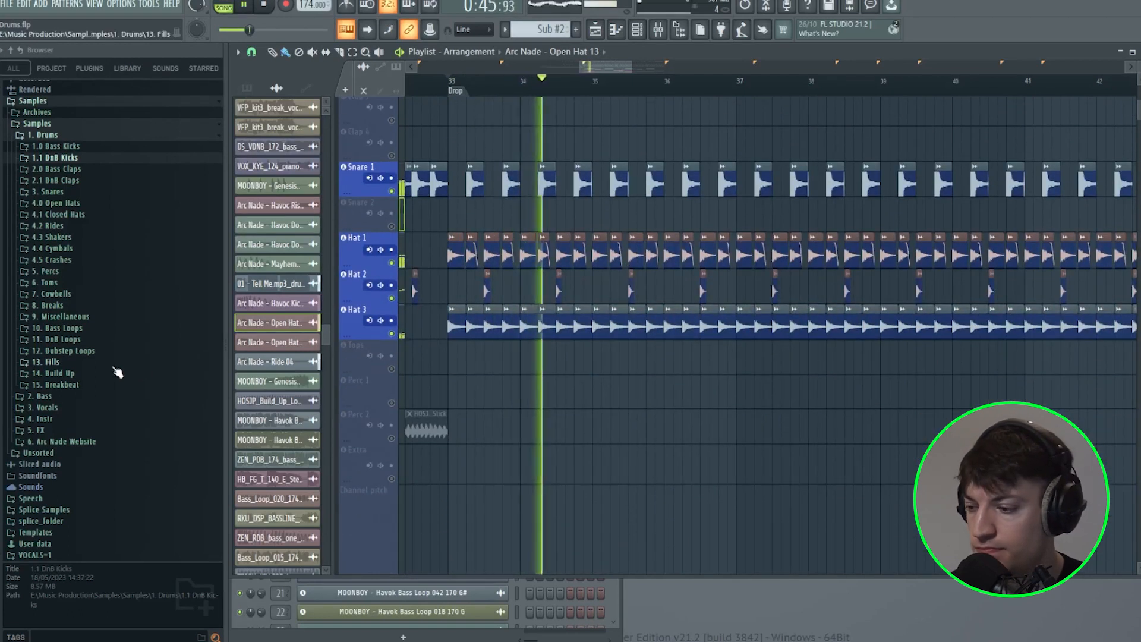
Expand the 3. Snares sample folder and preview Arc Nade - Havoc Snare 11, 13 and 06 against the drop
left_click(94, 195)
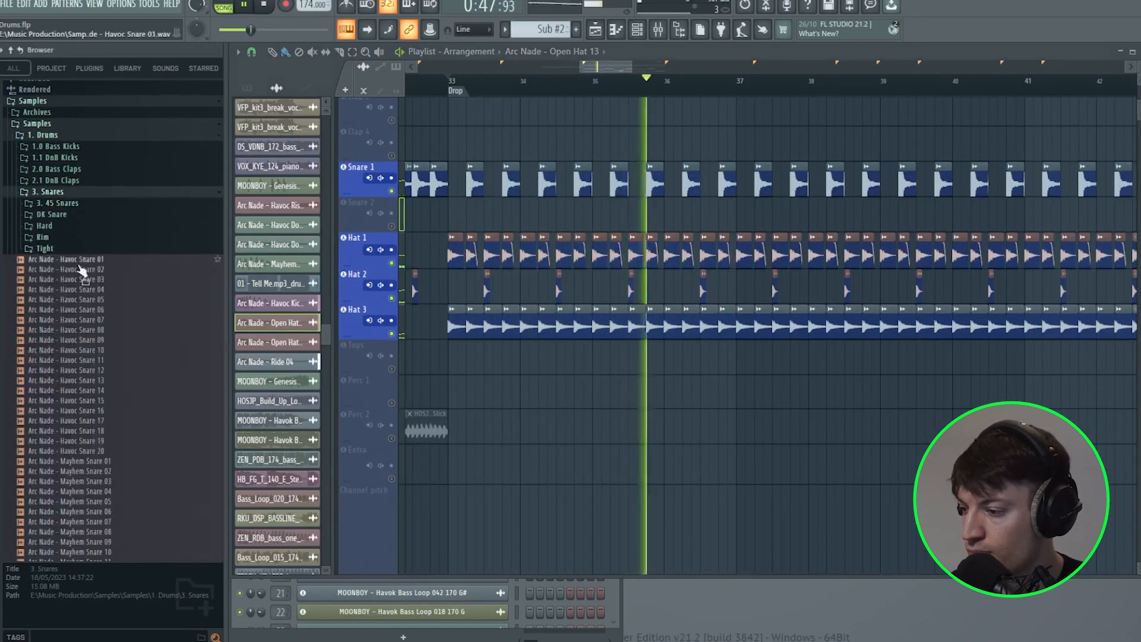
left_click(113, 361)
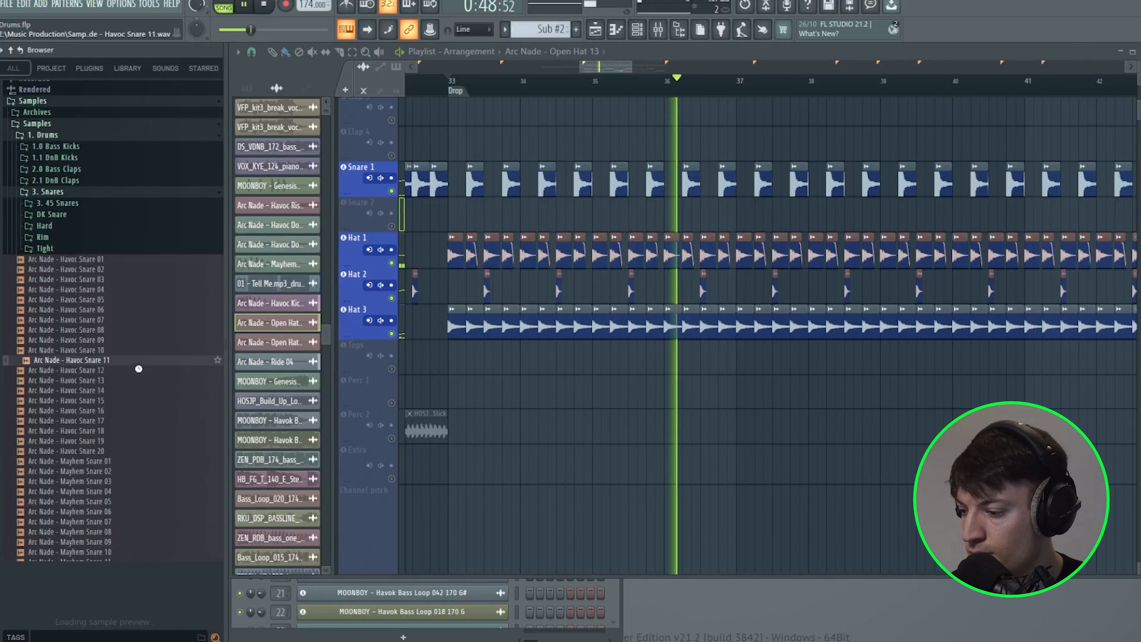
key("space")
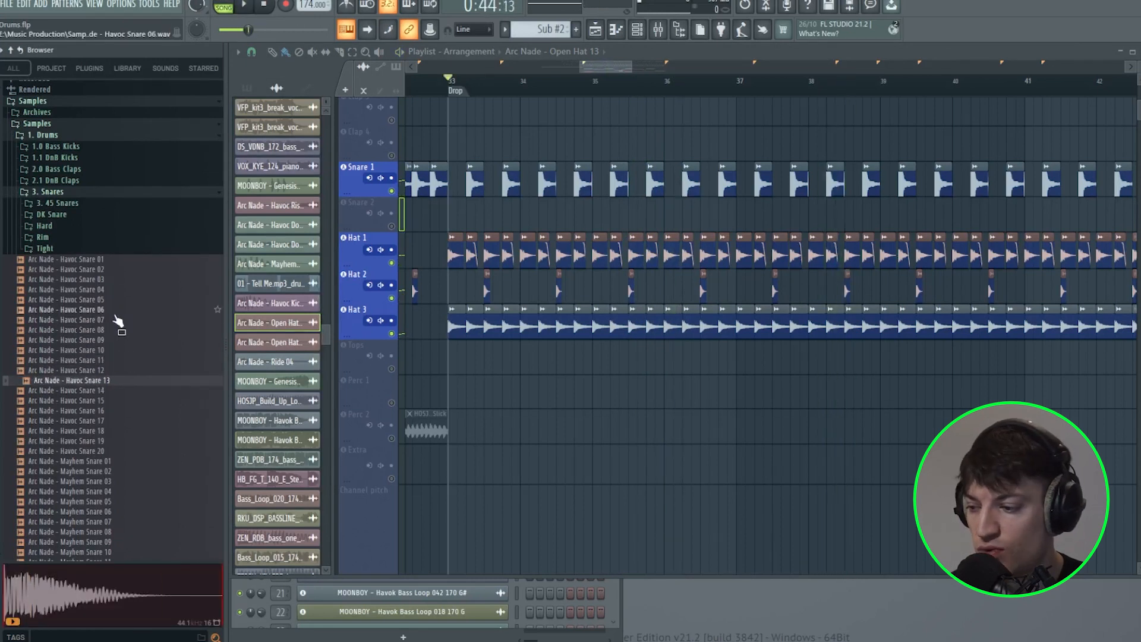
left_click(116, 312)
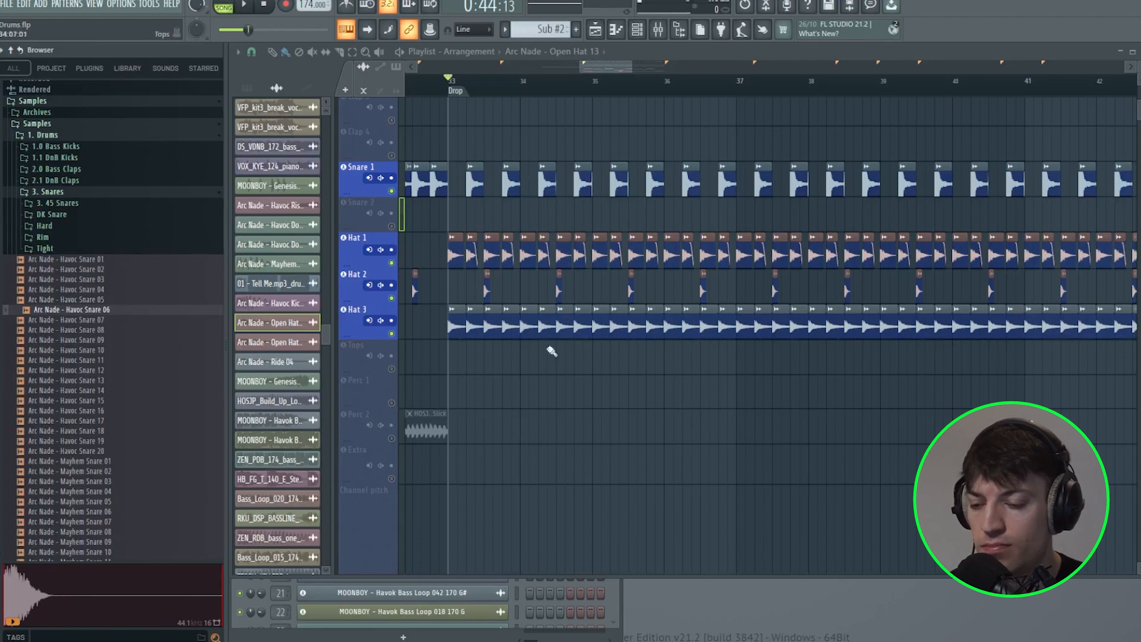
Place Arc Nade - Havoc Snare 06 on the Tops track near the end of bar 35, and play the drop with Tops unmuted
scroll(625, 301, "down", 5)
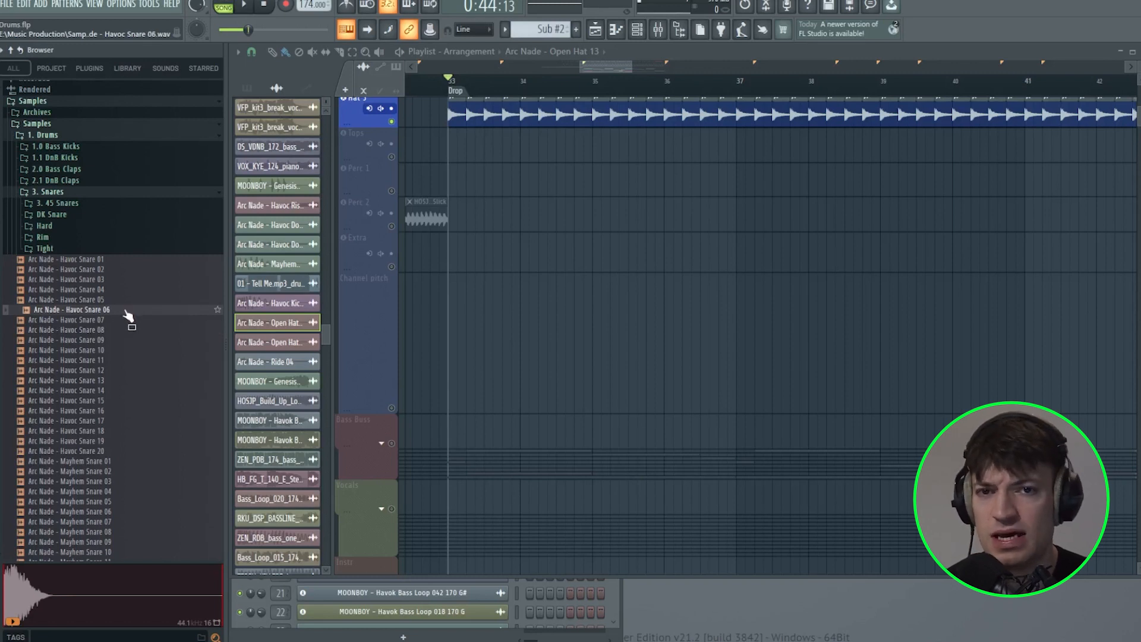
left_click_drag(117, 315, 684, 171)
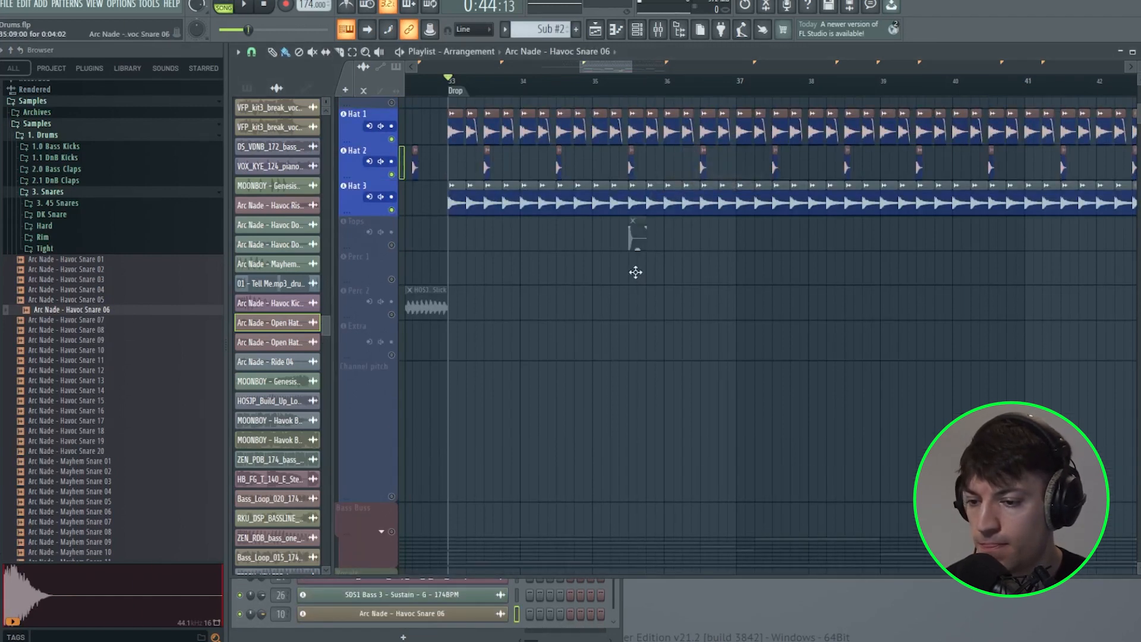
left_click_drag(653, 266, 653, 265)
left_click(391, 246)
key("space")
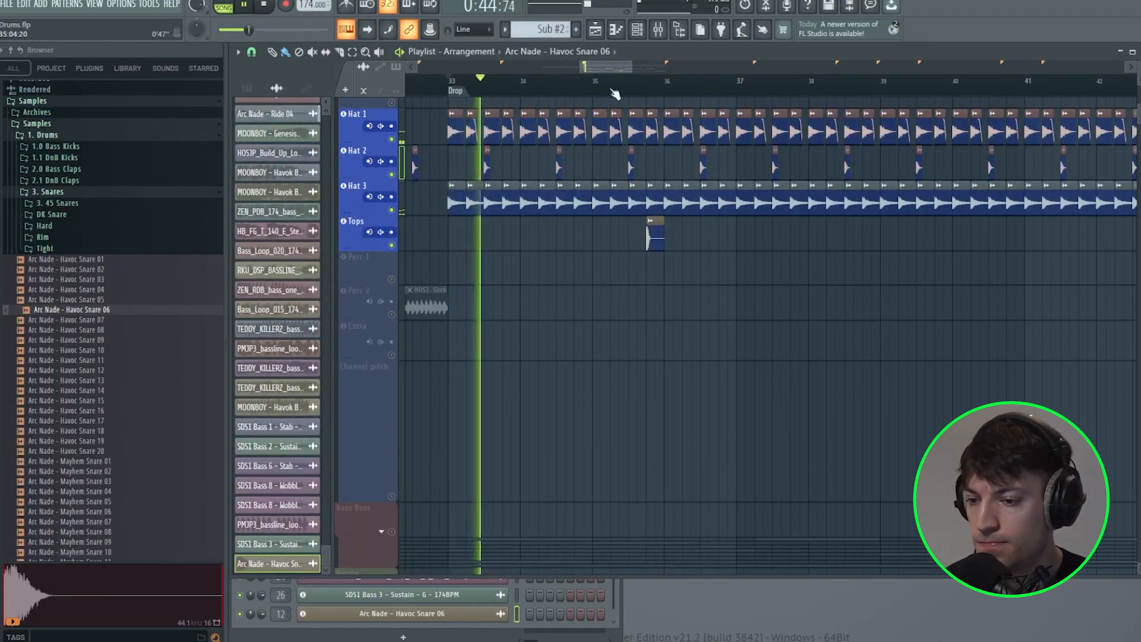
scroll(613, 91, "up", 3)
left_click_drag(592, 66, 598, 68)
key("space")
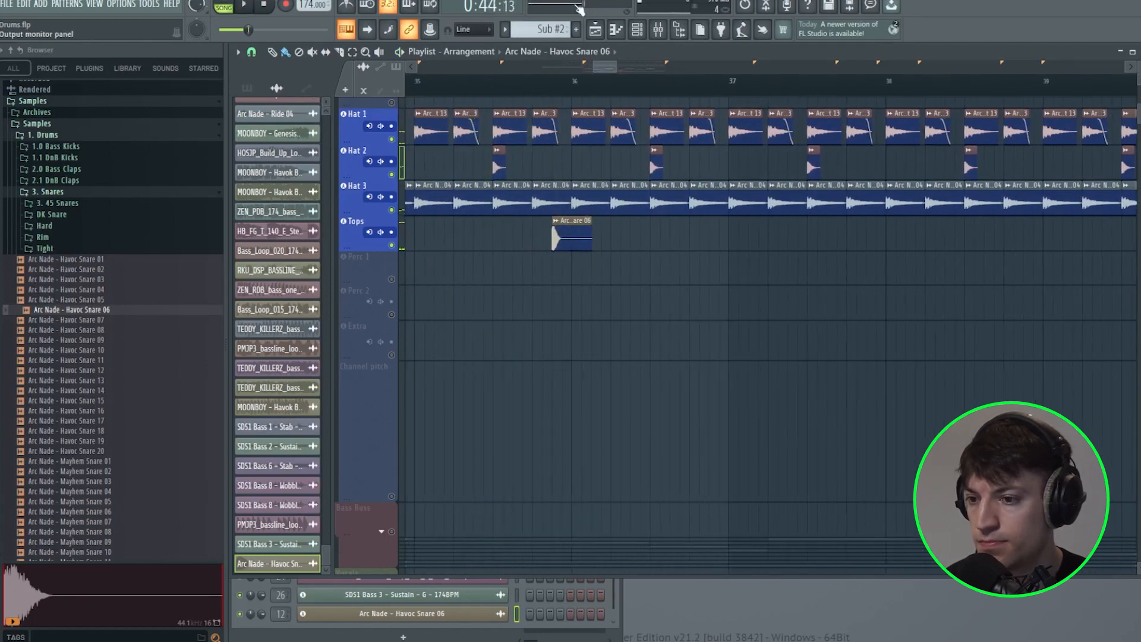
Lower the Tops channel's volume in the mixer to about the level of Hat 3 while the drop plays
left_click(660, 35)
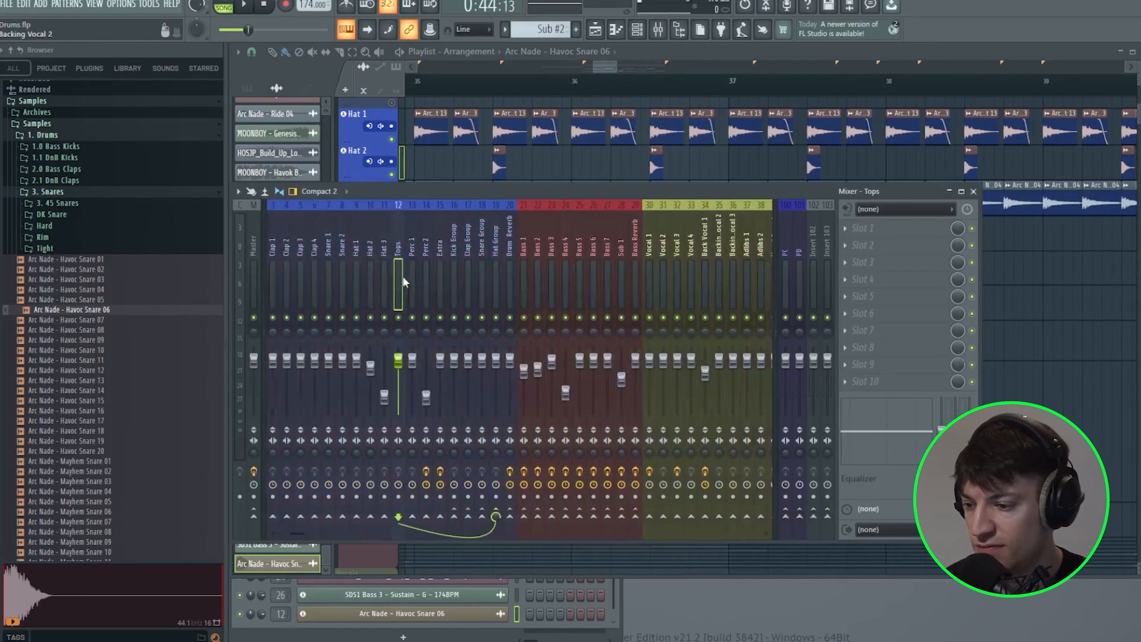
left_click(438, 284)
left_click(430, 285)
left_click(473, 284)
left_click(500, 285)
left_click(443, 285)
left_click(427, 284)
left_click(400, 284)
key("space")
left_click_drag(400, 368, 399, 396)
Move the Havoc Snare 06 clip on Tops two bars earlier to the end of bar 33, and lower the Tops mixer volume further
left_click_drag(593, 67, 586, 68)
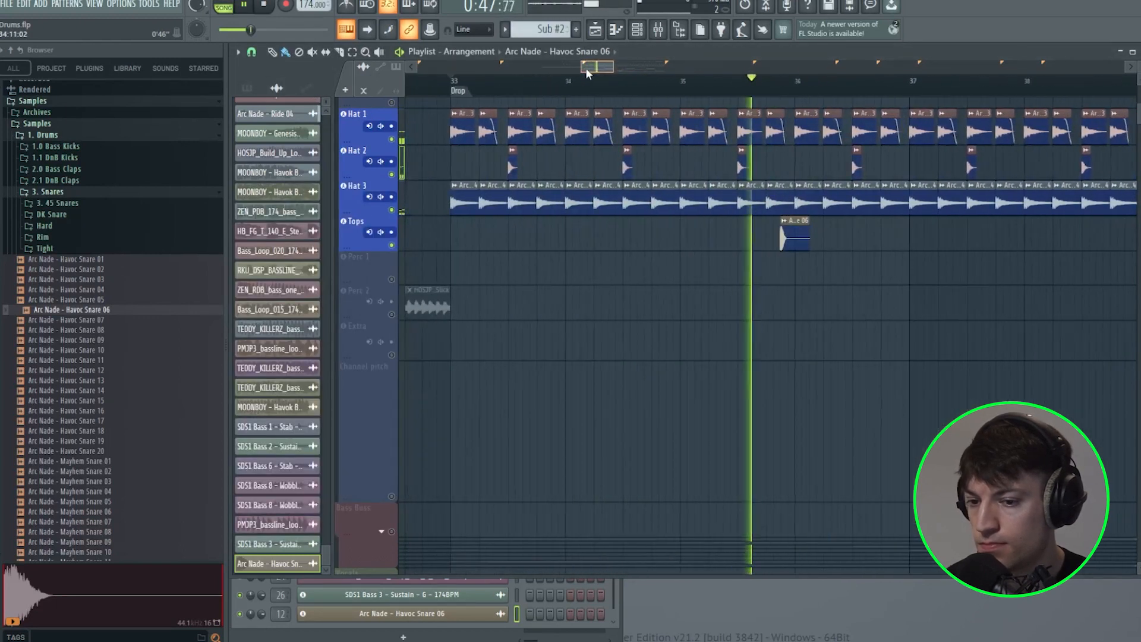
left_click_drag(801, 239, 573, 241)
key("space")
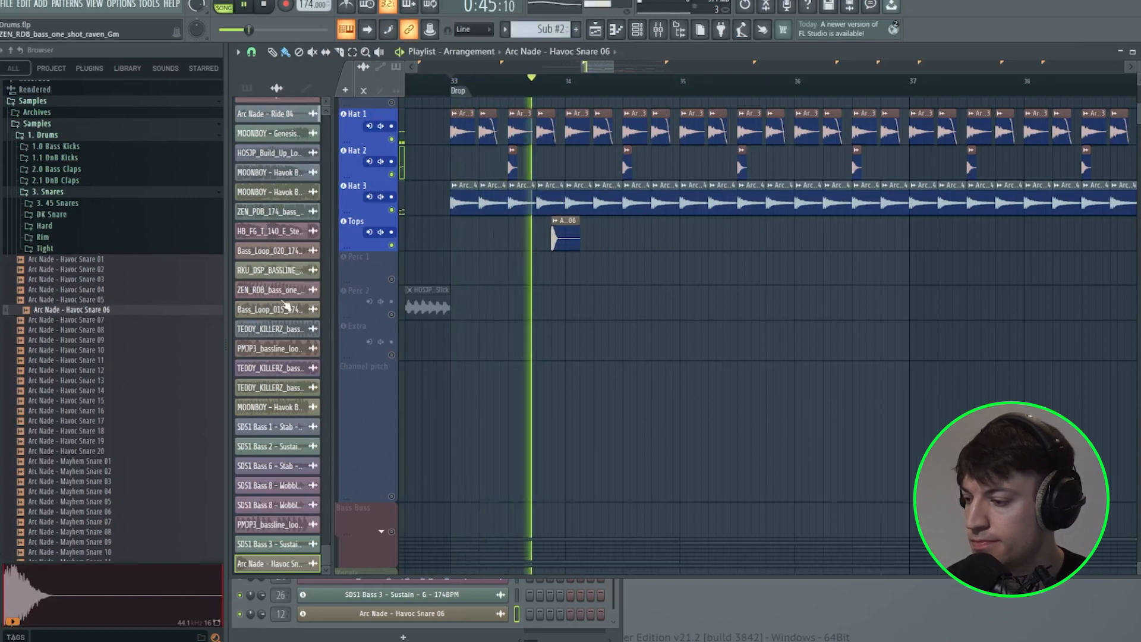
key("F9")
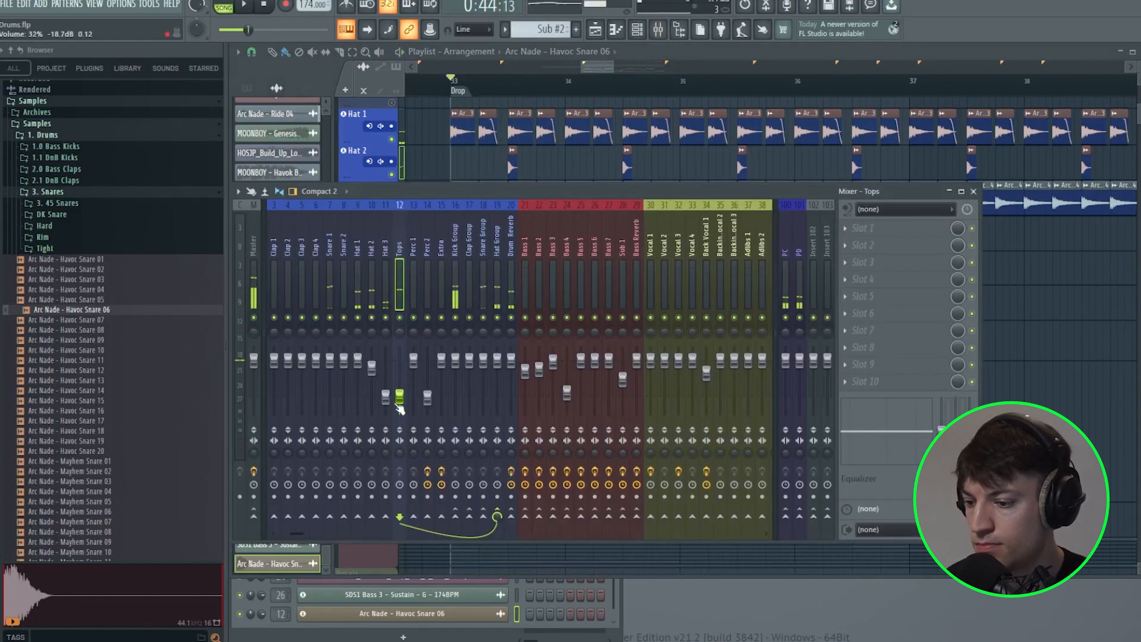
key("F9")
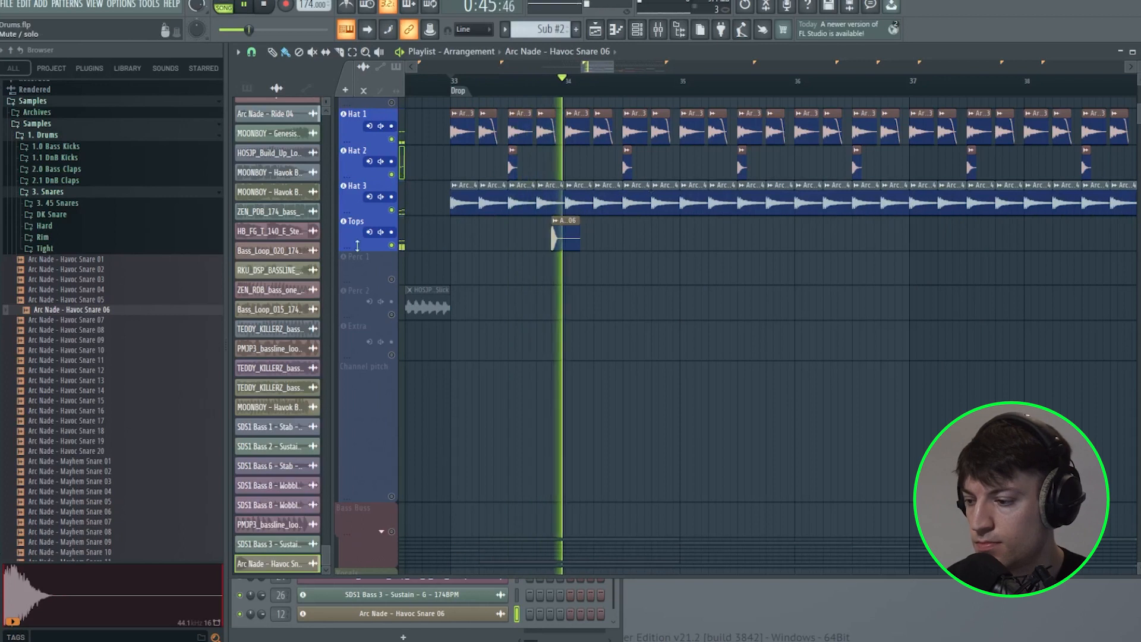
Replace the Tops clip at the end of bar 33 with Arc Nade - Havoc Snare 07 and replay the drop
key("space")
left_click(106, 303)
left_click(91, 340)
left_click_drag(105, 331, 112, 324)
left_click_drag(564, 250, 562, 238)
key("space")
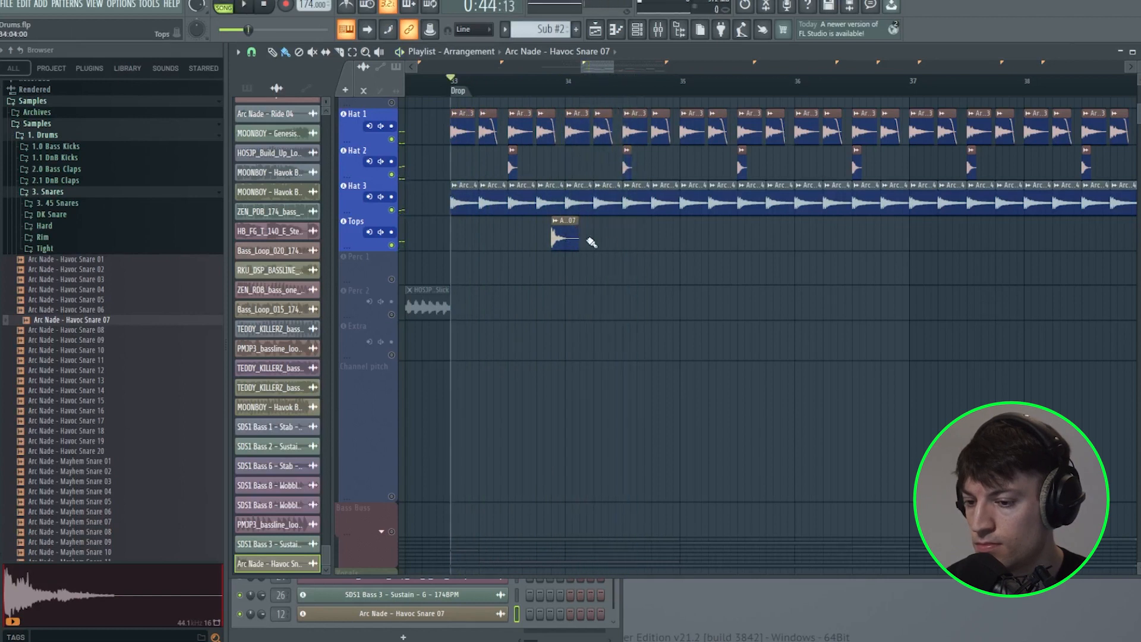
Repeat the Havoc Snare 07 clip on the Tops track at the end of bars 34 and 35
mouse_move(564, 237)
left_mouse_down()
mouse_move(537, 238)
mouse_move(564, 240)
left_mouse_up()
left_click(678, 239)
left_click(796, 239)
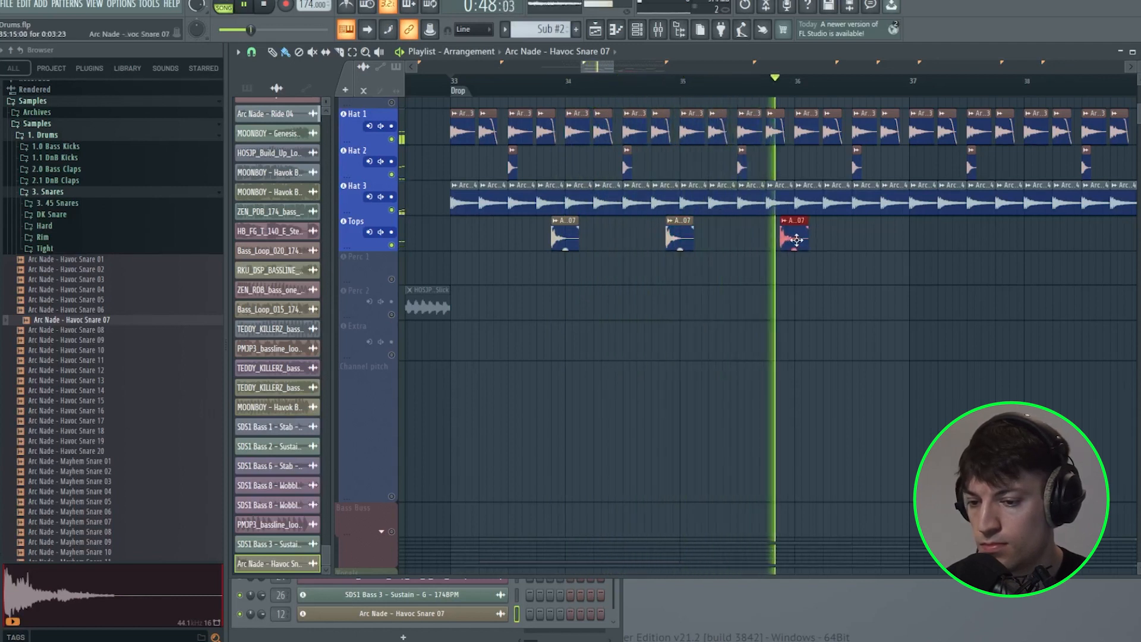
Preview the samples in the Rim folder and place MOONBOY Havok Rim 001 on the Perc 1 track at step 7 of bar 33
left_click(42, 237)
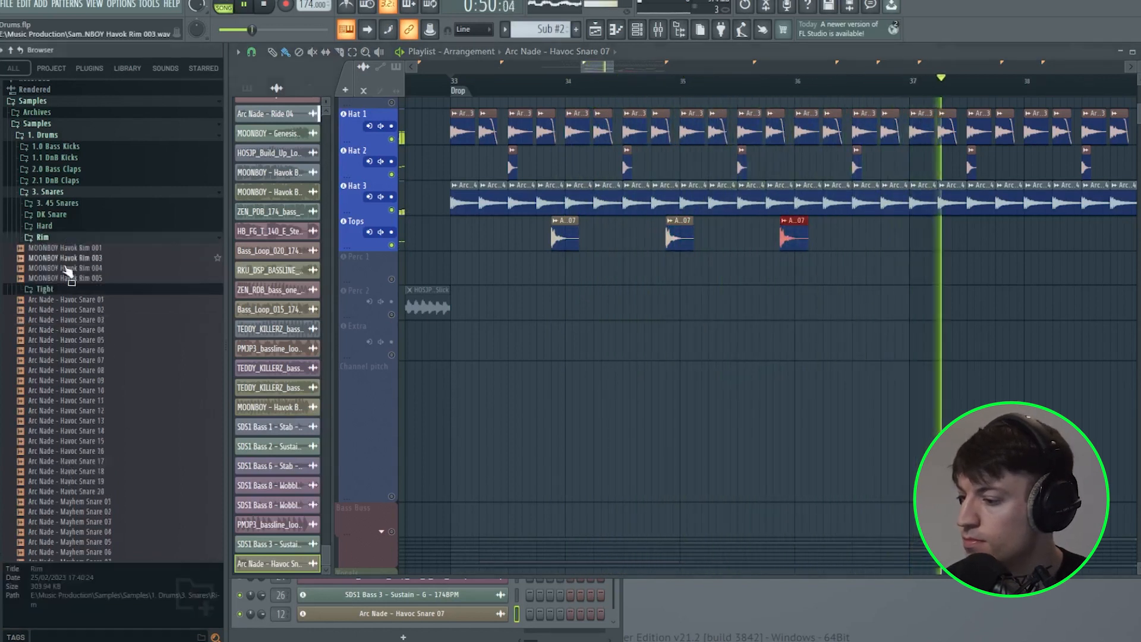
left_click(78, 237)
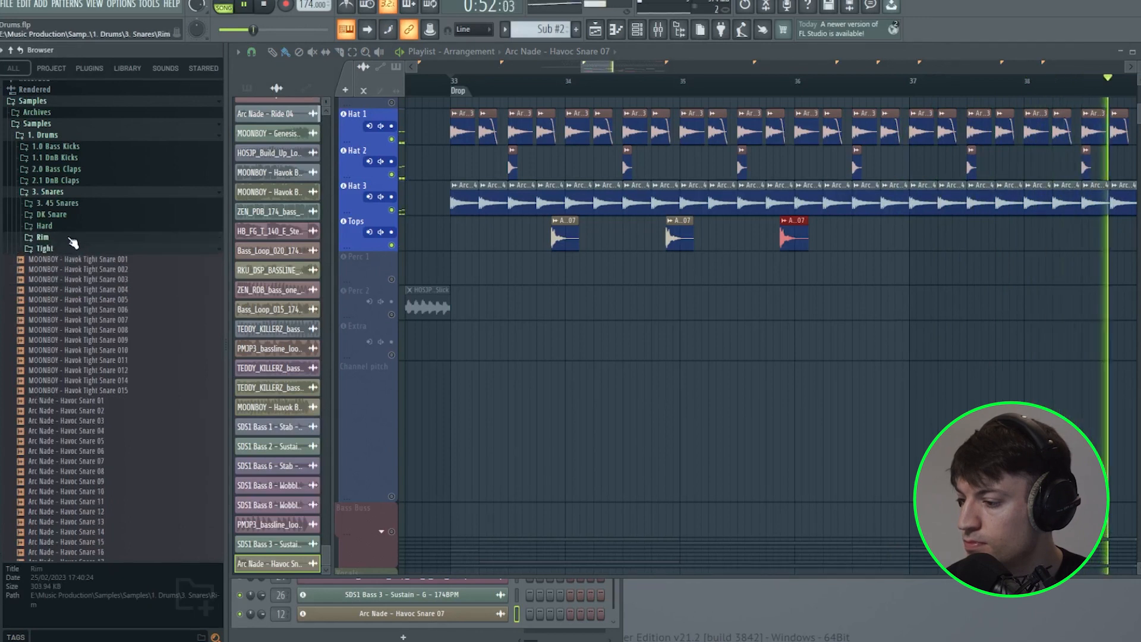
left_click(71, 237)
left_click_drag(83, 268, 93, 267)
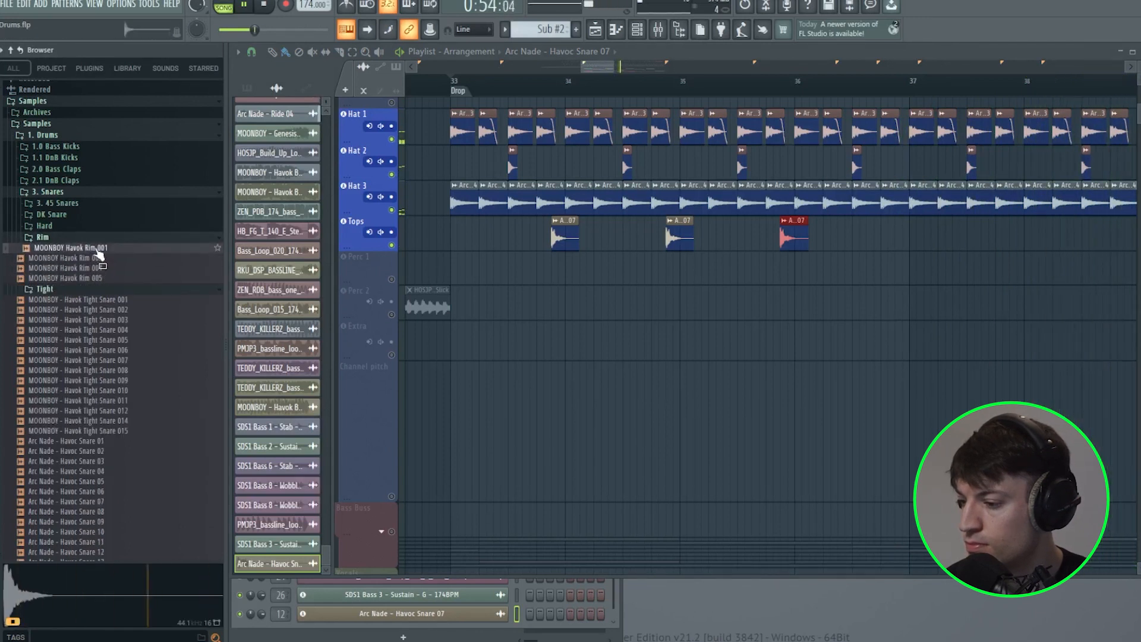
left_click_drag(488, 271, 528, 272)
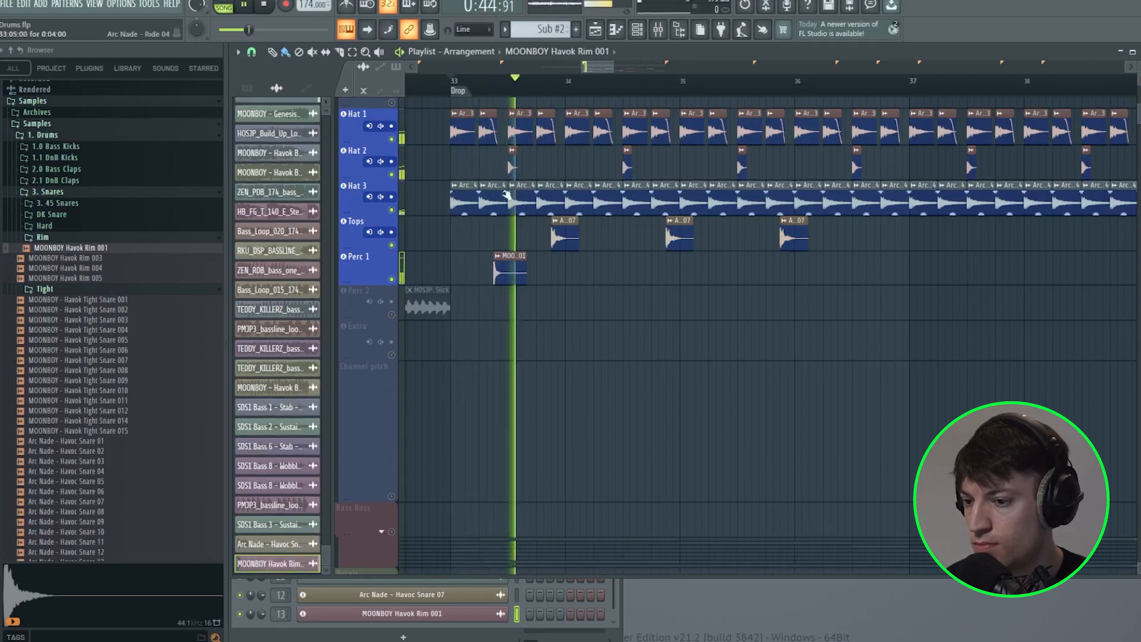
Lower the Perc 1 mixer volume to about 21% and replay the drop with the Tops track muted
left_click(659, 31)
key("space")
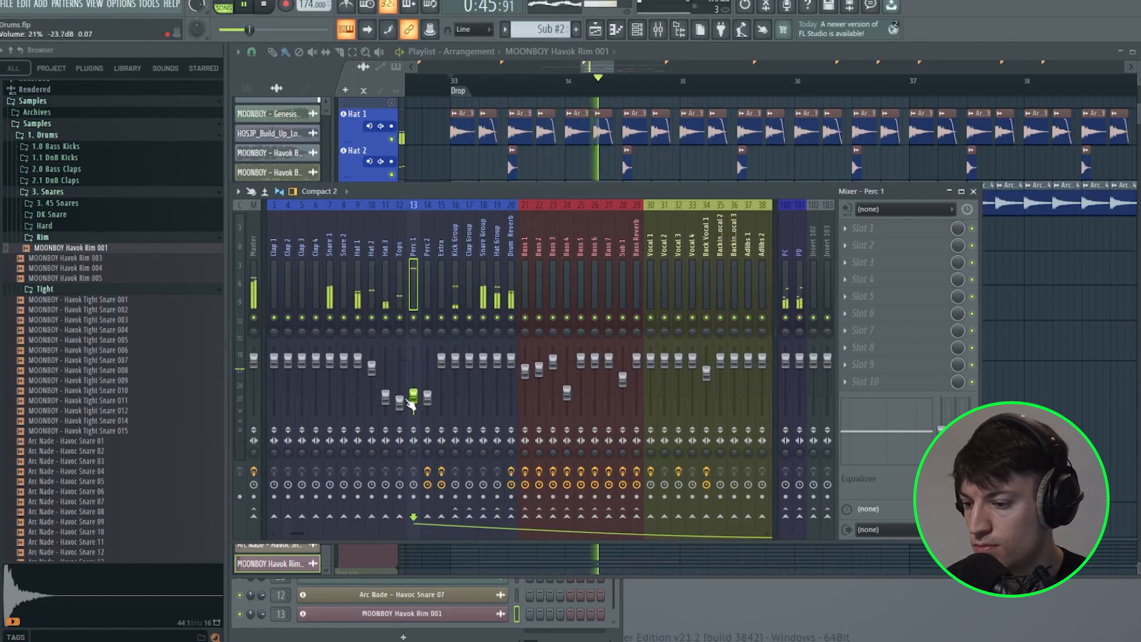
left_click(973, 191)
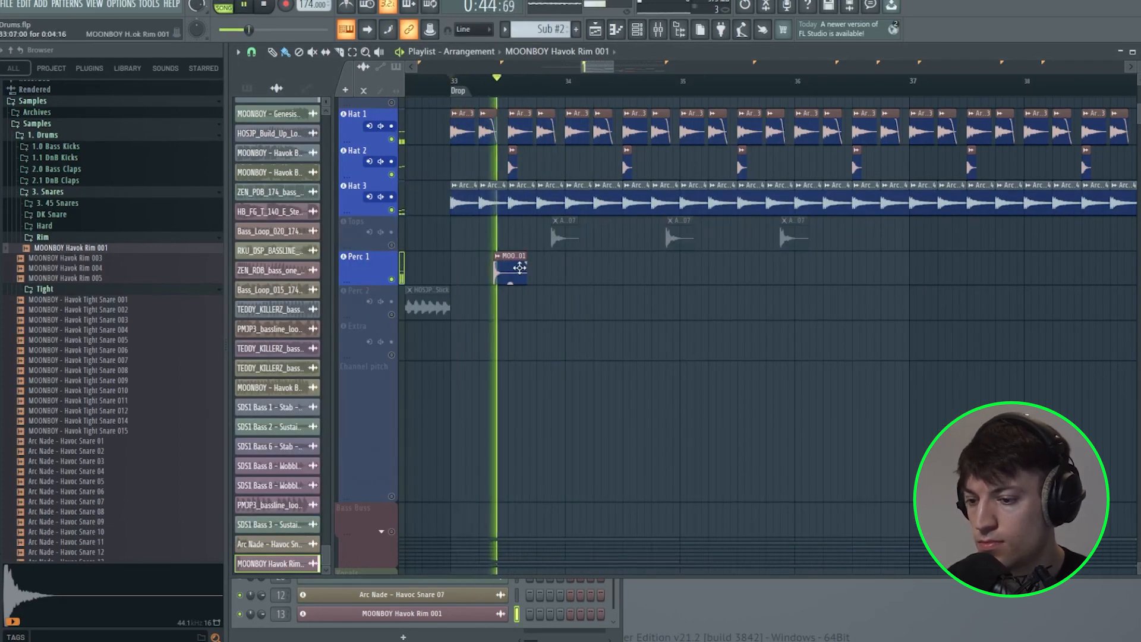
Repeat the MOONBOY Havok Rim 001 clip on the Perc 1 track at step 7 of bar 35 and replay the drop
left_click(765, 277)
left_click_drag(766, 280, 743, 279)
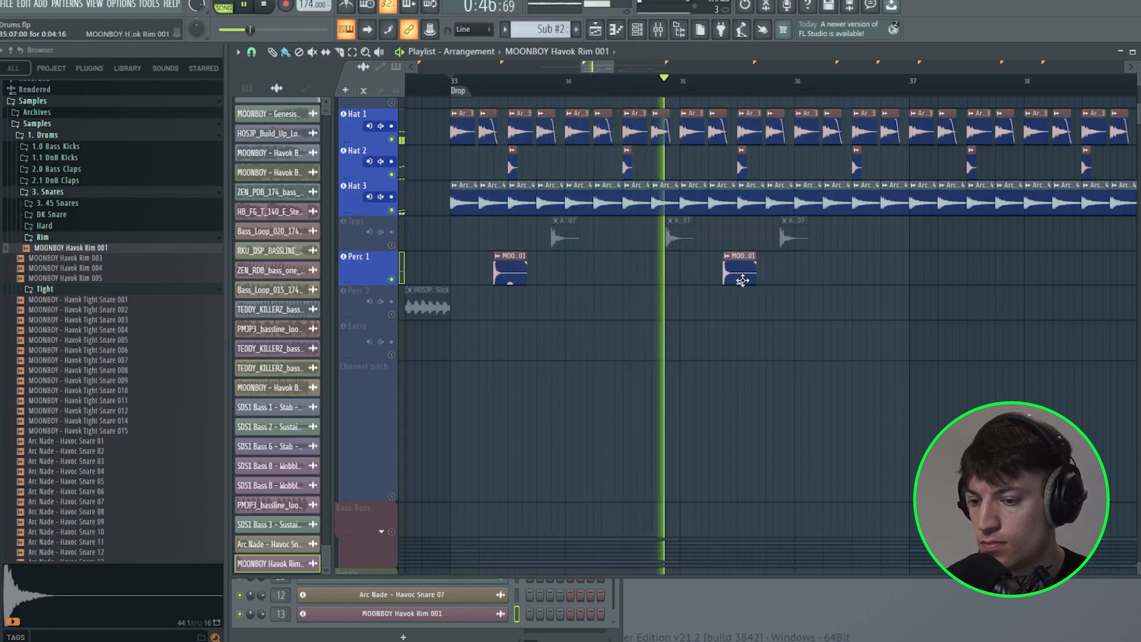
key("space")
Delete the Tops snare clips at the ends of bars 33 and 35, unmute the Tops track and replay
right_click(789, 242)
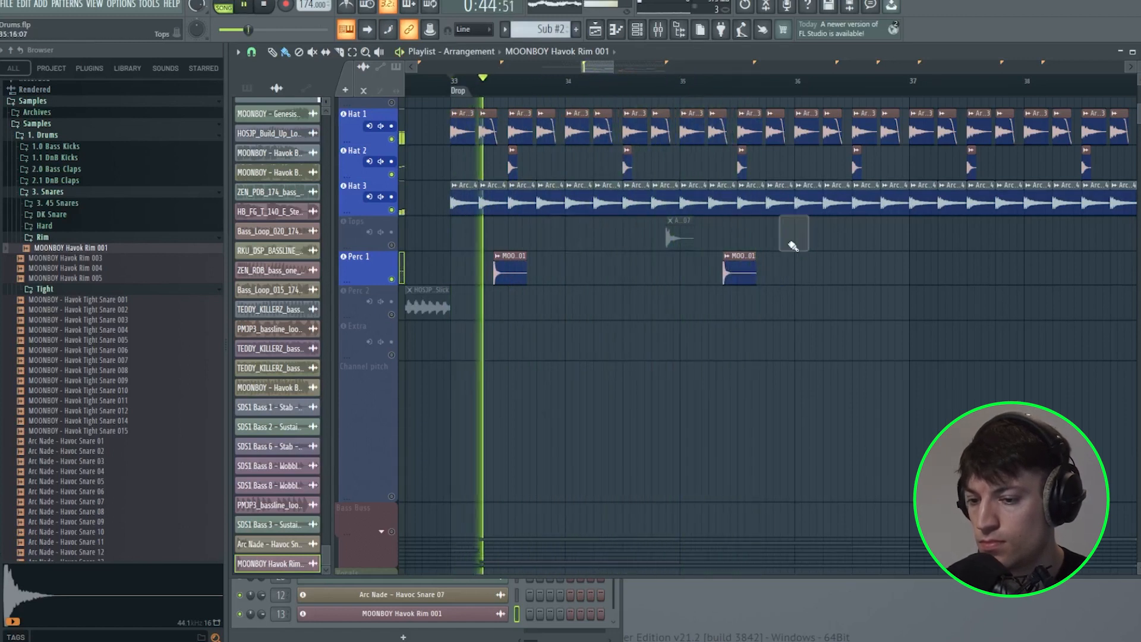
left_click(392, 246)
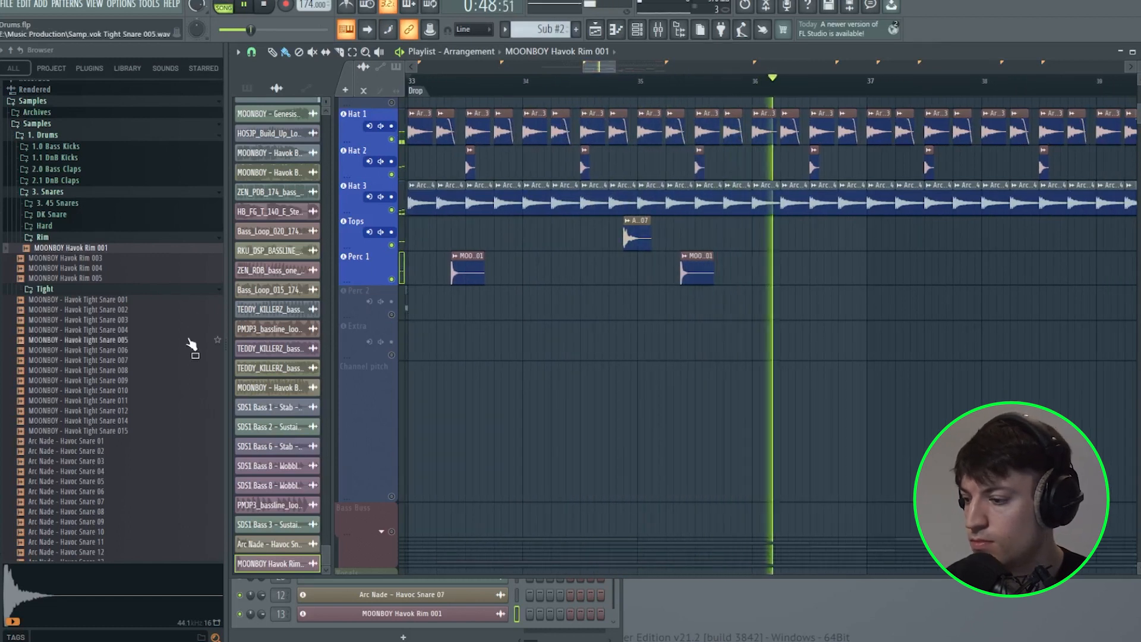
key("space")
Preview rim and Percs samples, place LPP03 on the Perc 2 track near the end of bar 33 and replay the drop
left_click(86, 258)
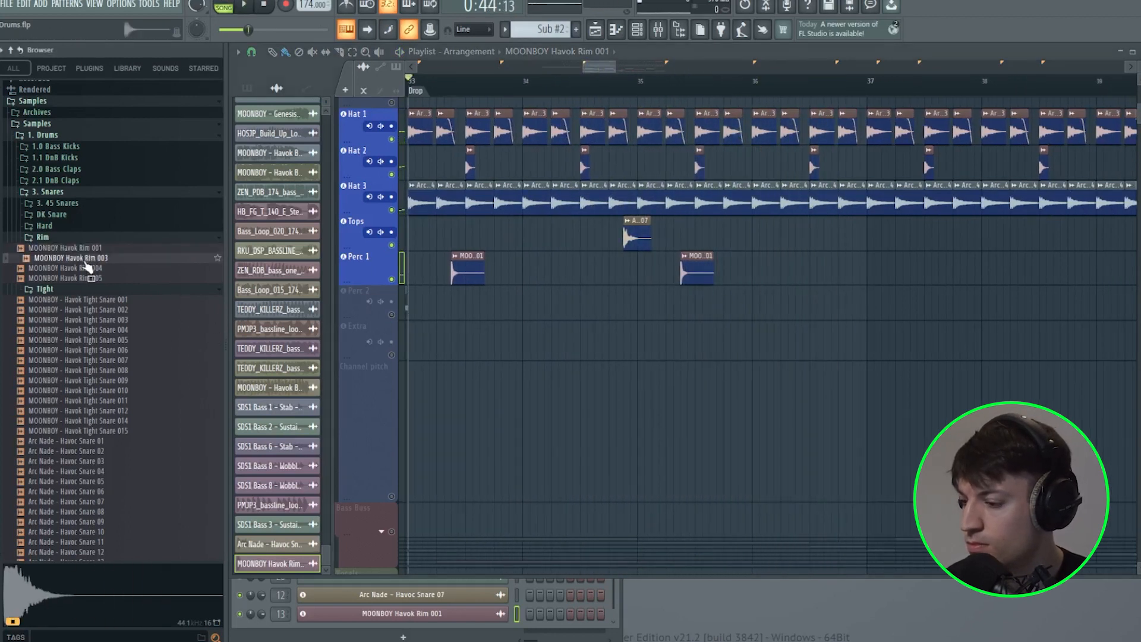
left_click(72, 194)
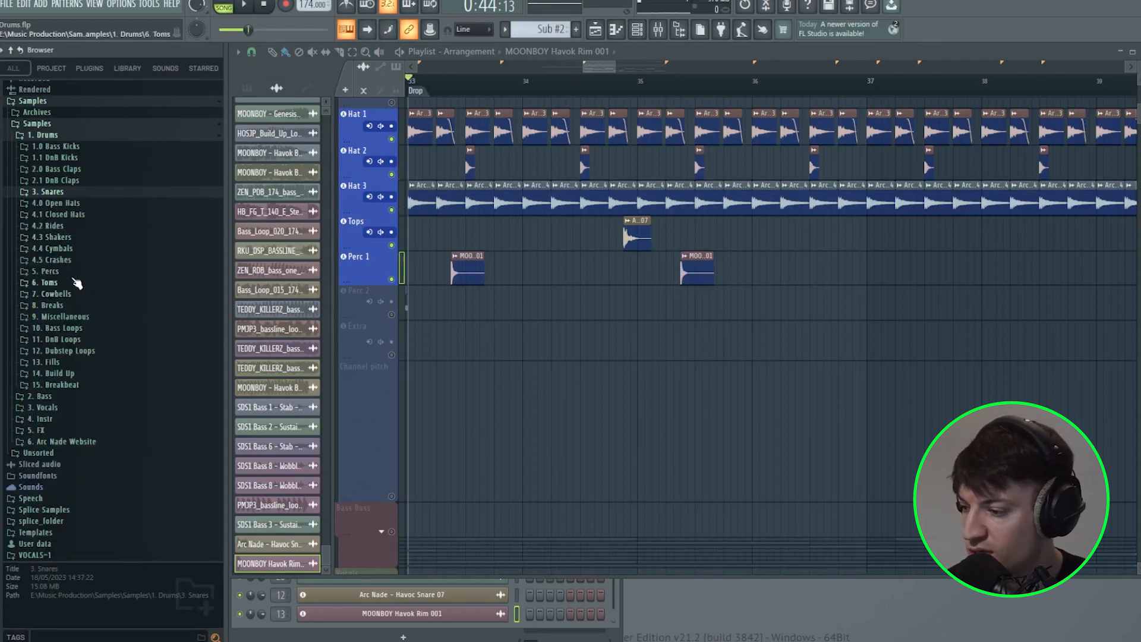
left_click(74, 274)
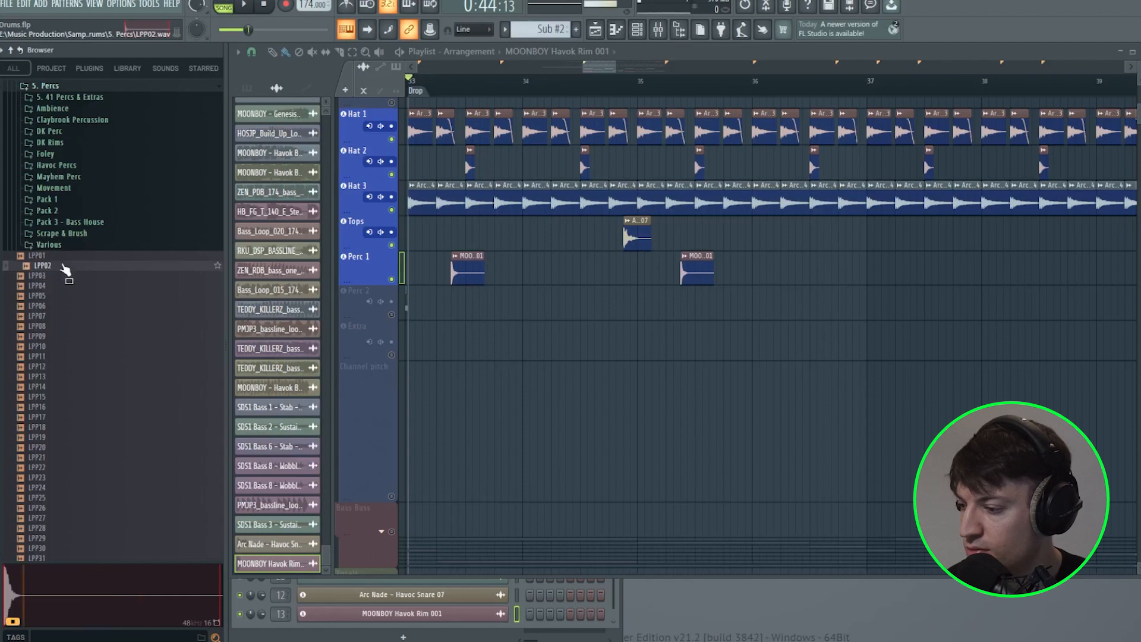
left_click(58, 297)
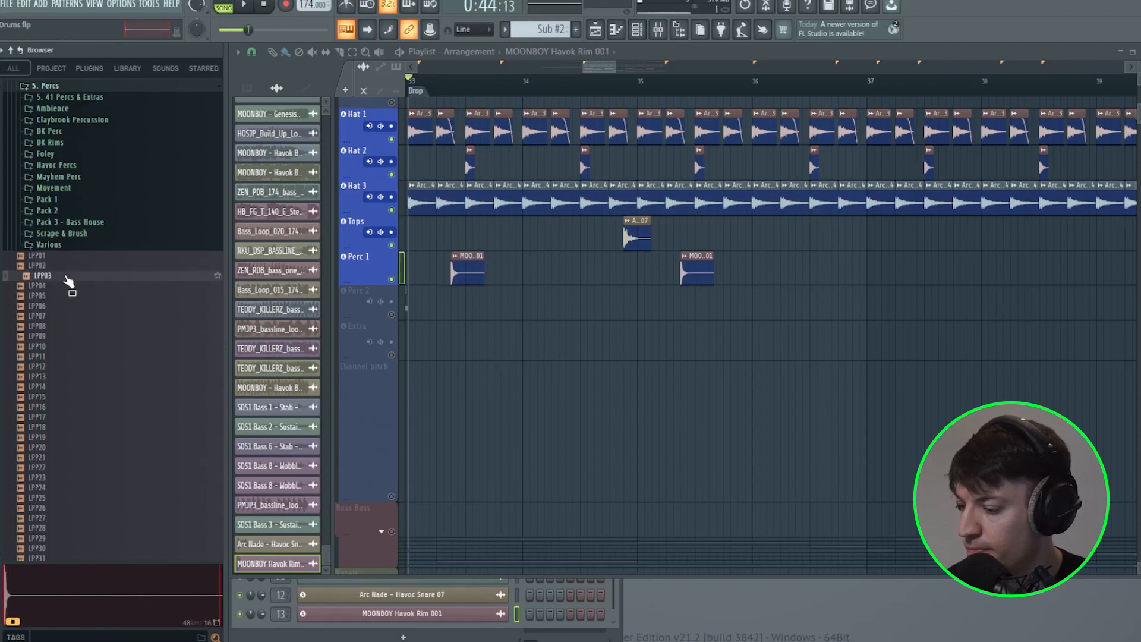
left_click_drag(515, 306, 515, 306)
left_click_drag(601, 66, 597, 69)
key("space")
key("space")
Repeat the LPP03 clip near the end of bar 35 on Perc 2 and delete the Tops snare clip at the end of bar 34
left_click_drag(582, 306, 930, 309)
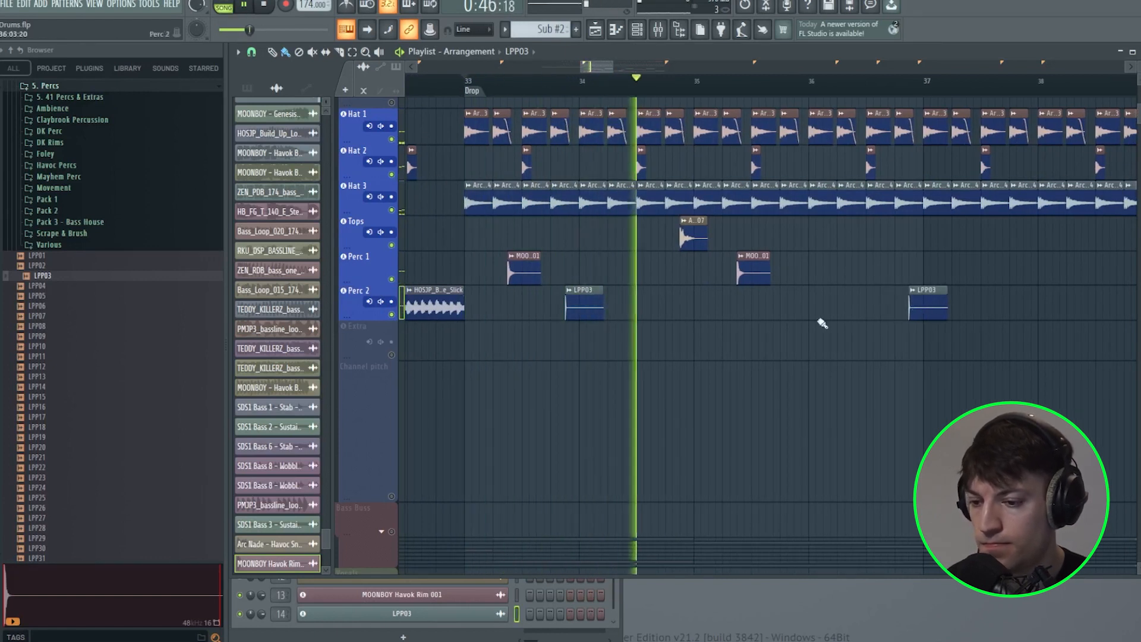
key("space")
key("space")
right_click(693, 242)
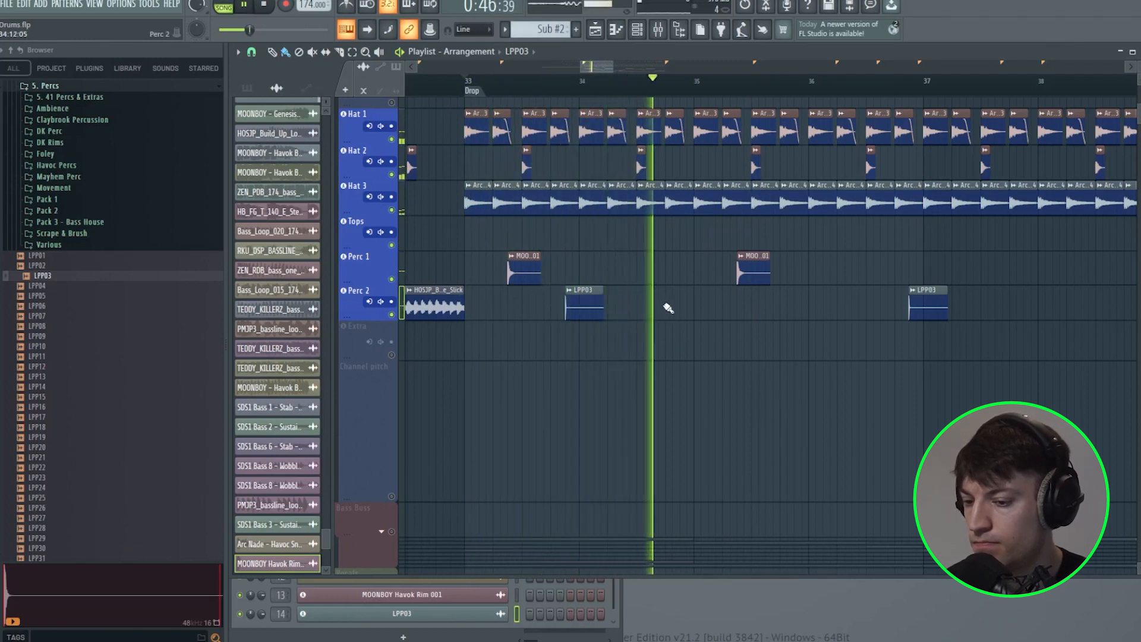
left_click_drag(924, 309, 811, 310)
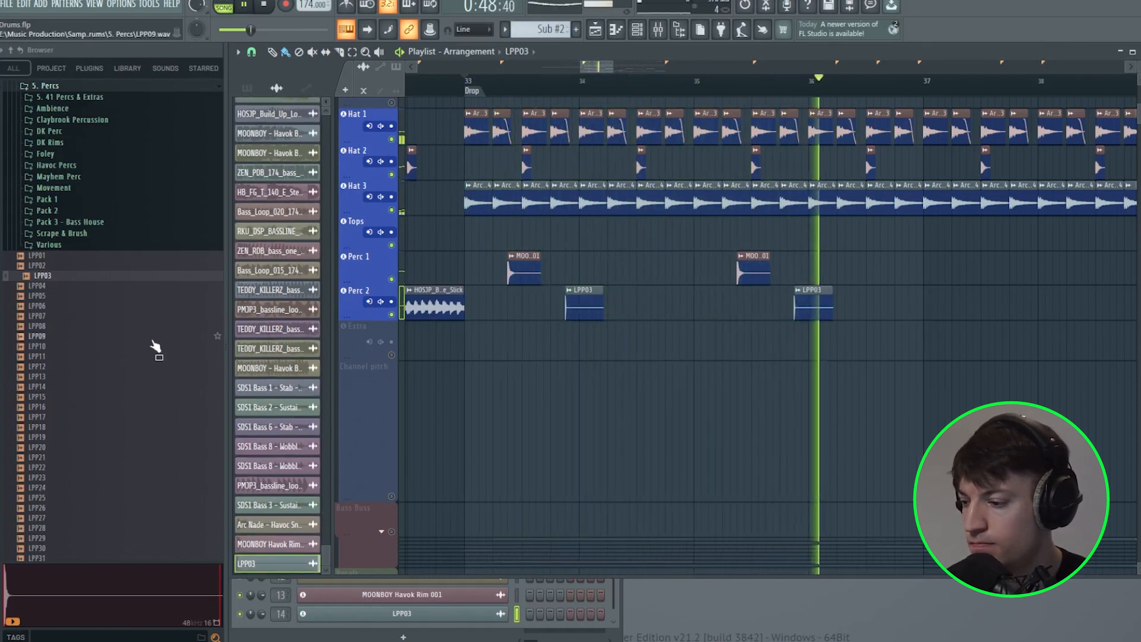
Audition Percs and Havoc Percs samples, place Arc Nade - Havoc Perc 25 on Tops at step 15 of bar 34 and replay the drop
left_click(101, 357)
left_click(85, 377)
left_click(60, 426)
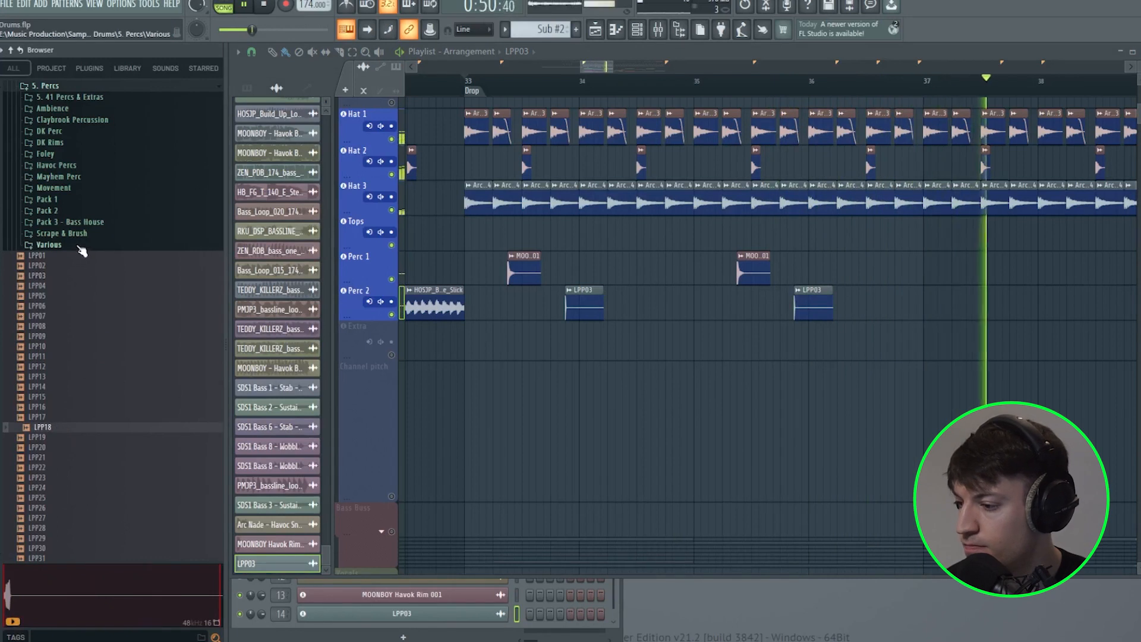
left_click(66, 166)
left_click(86, 208)
left_click(88, 248)
left_click(99, 288)
left_click(91, 330)
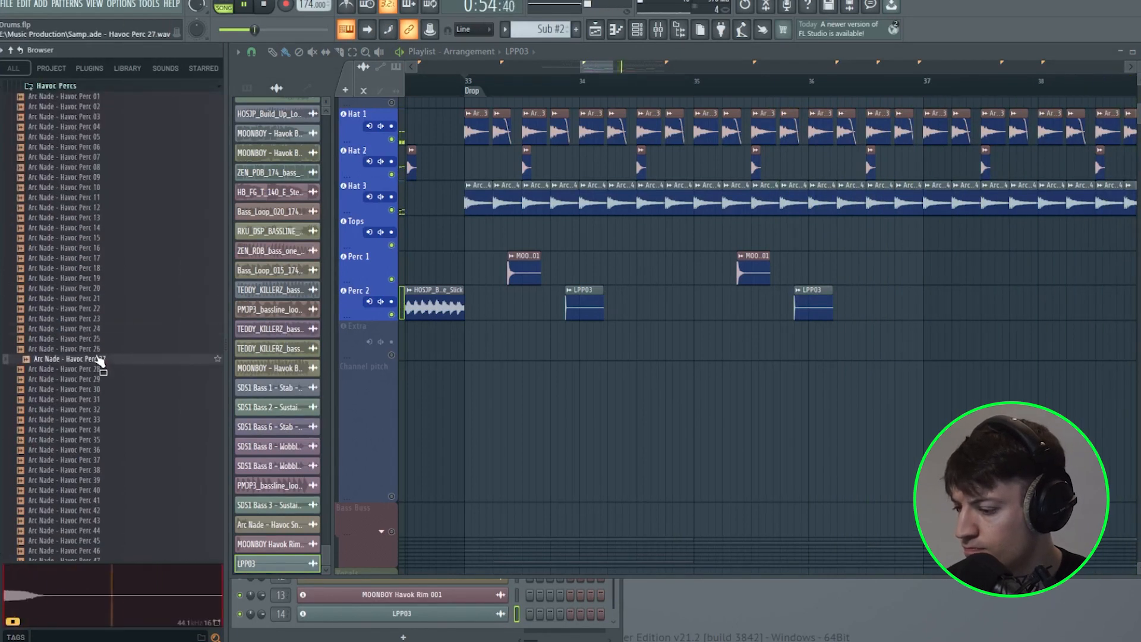
left_click_drag(637, 231, 687, 239)
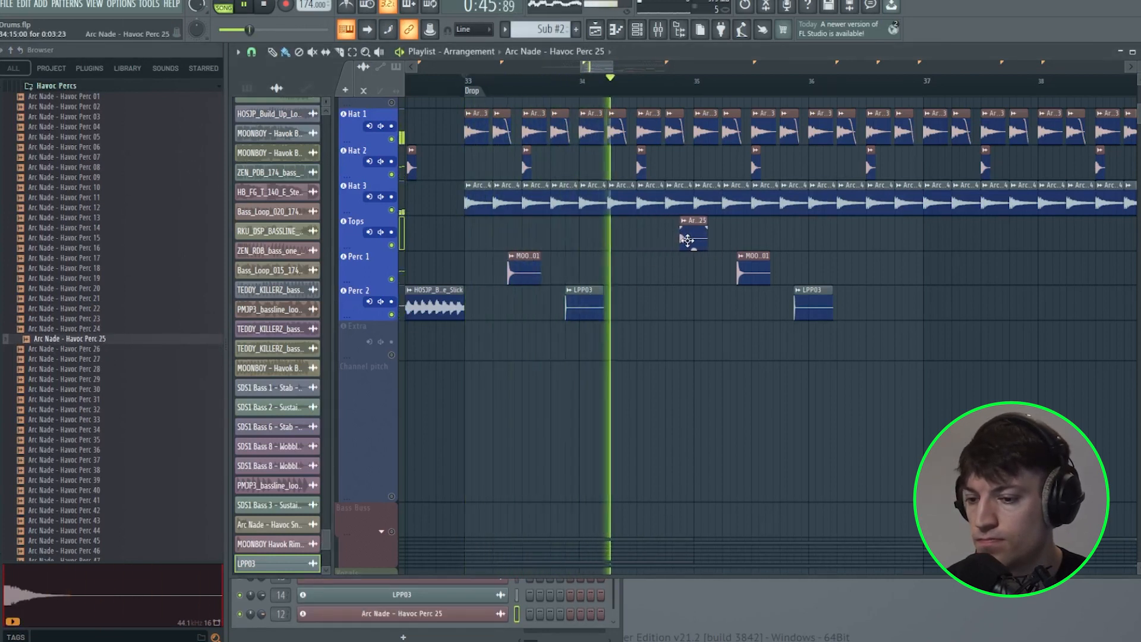
left_click_drag(592, 67, 594, 68)
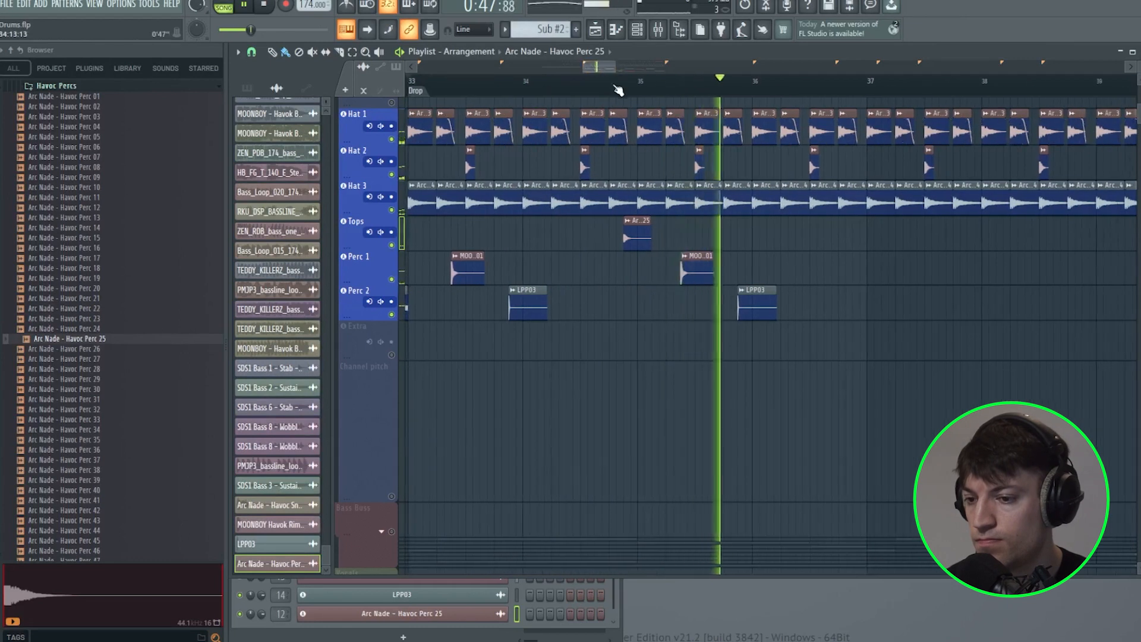
key("space")
Preview more Havoc Percs samples, place Arc Nade - Havoc Perc 38 on Tops near the end of bar 36 and replay the drop
left_click(102, 451)
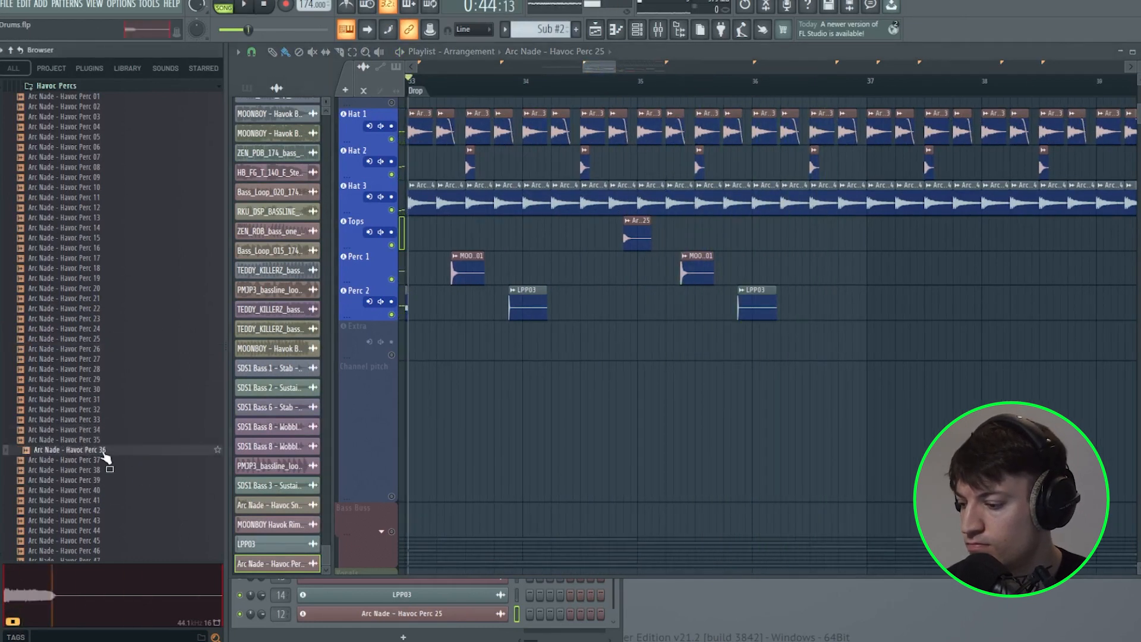
mouse_move(982, 336)
left_mouse_down()
mouse_move(897, 326)
mouse_move(875, 244)
mouse_move(862, 239)
left_mouse_up()
key("space")
key("space")
left_click_drag(598, 70, 598, 70)
left_click(83, 469)
key("space")
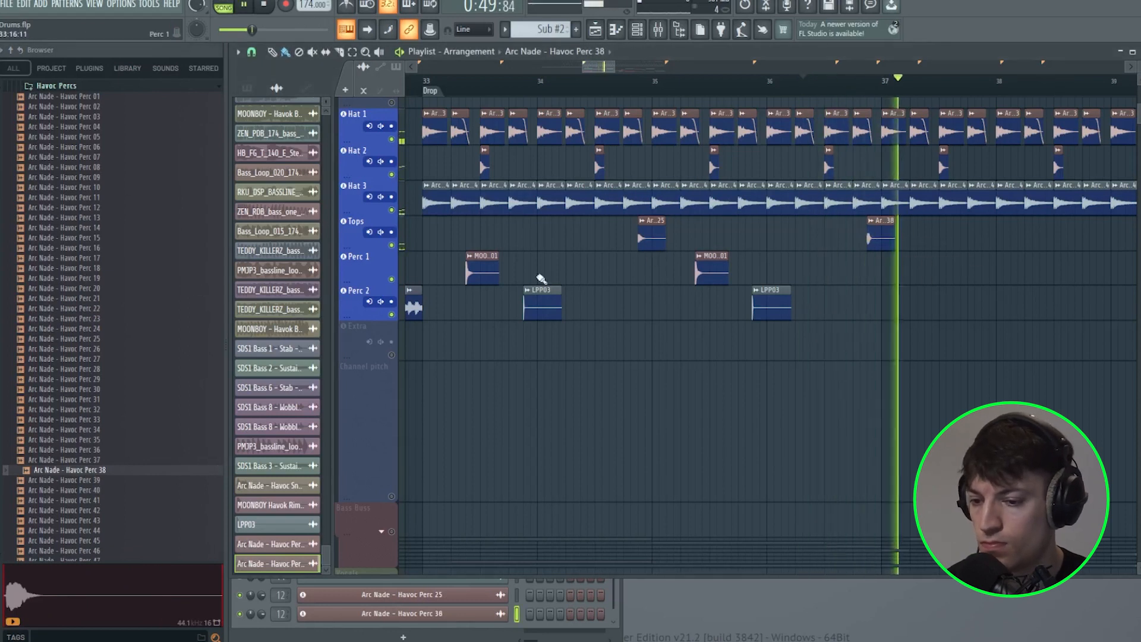
left_click(423, 83)
Audition samples in the Havoc Percs, DK Perc and Claybrook Percussion folders against the playing drop
left_click(95, 359)
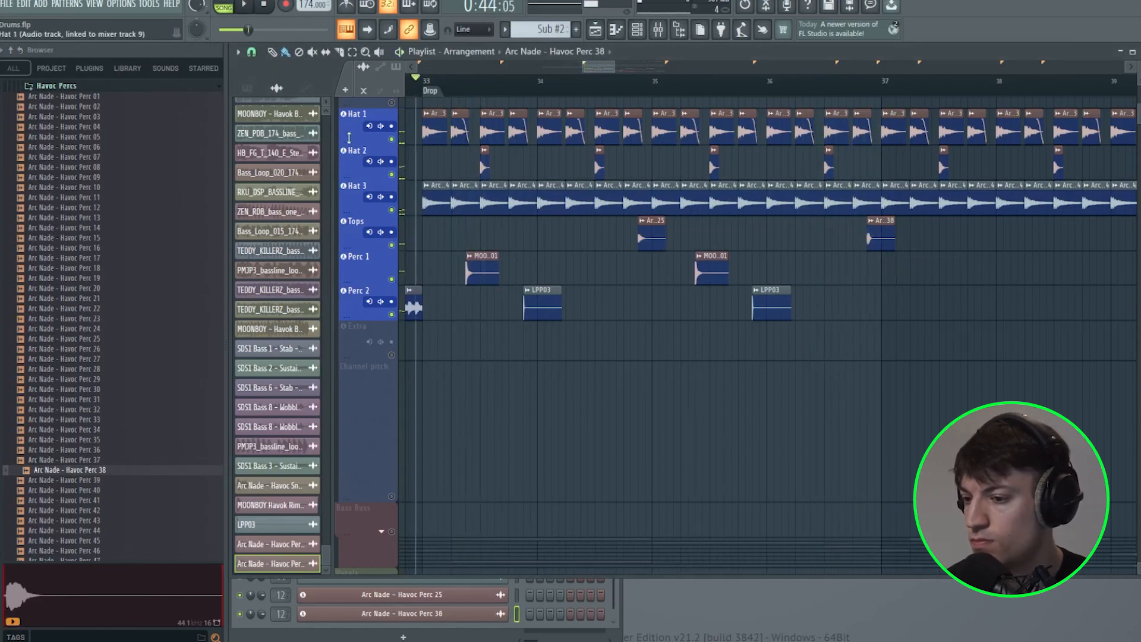
left_click(134, 208)
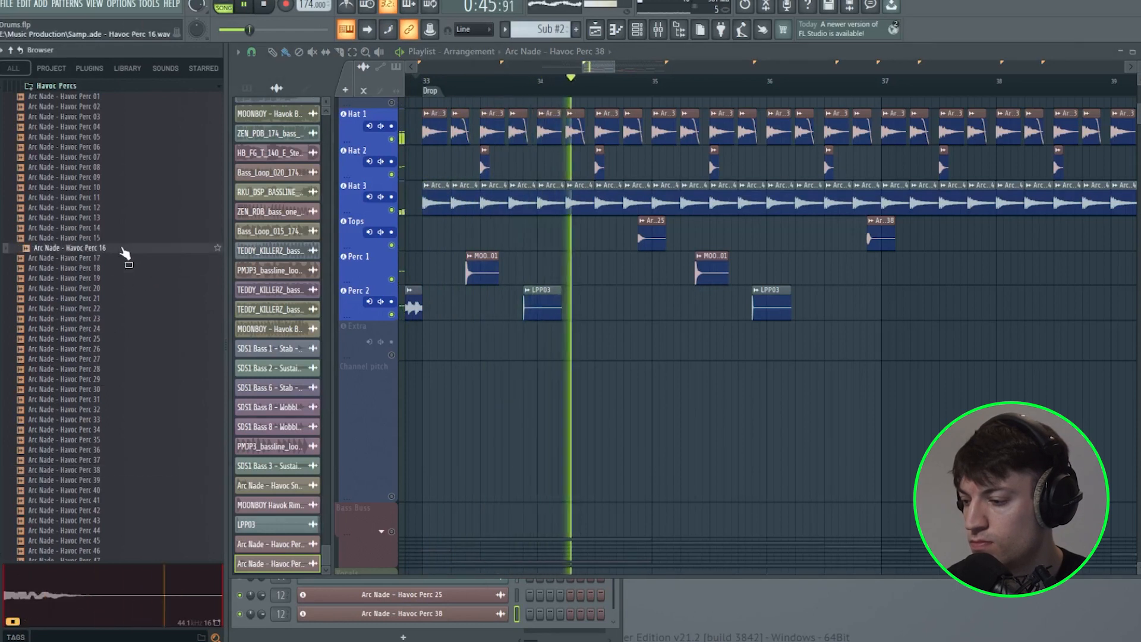
scroll(140, 208, "up", 5)
left_click(49, 288)
left_click(83, 220)
left_click(84, 254)
left_click(97, 118)
scroll(95, 155, "up", 5)
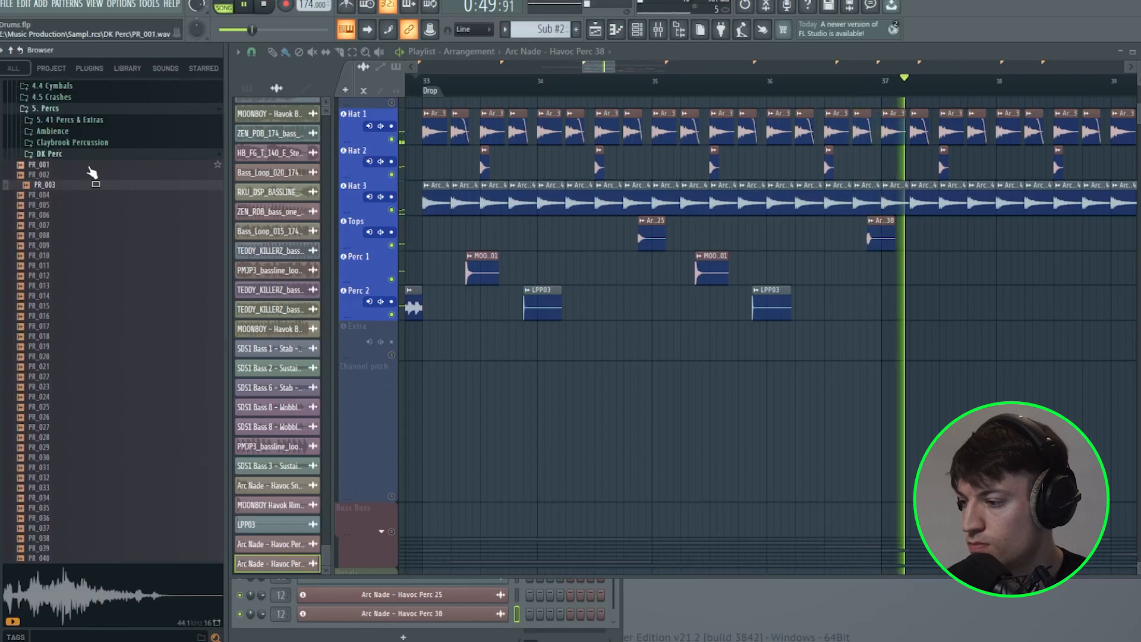
left_click(88, 195)
left_click(80, 224)
left_click(80, 184)
left_click(79, 154)
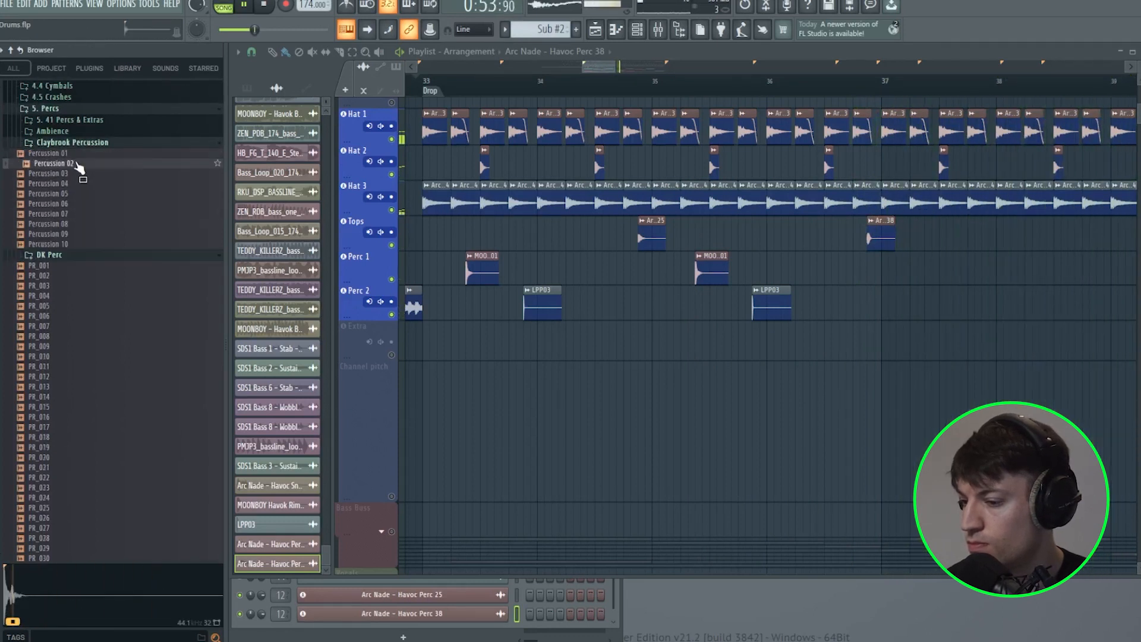
key("space")
Repeat the six Tops, Perc 1 and Perc 2 clips of bars 33 to 36 every four bars through bar 48 and play the drop
left_click_drag(599, 68, 644, 71)
left_click(252, 53)
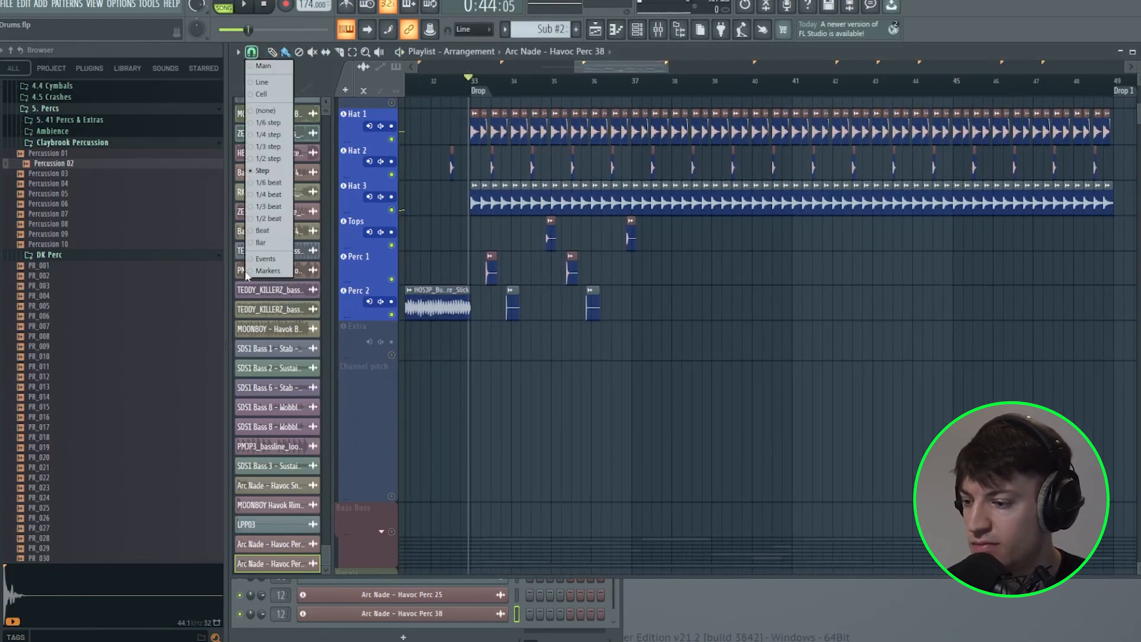
left_click(275, 257)
left_click_drag(745, 215, 493, 318)
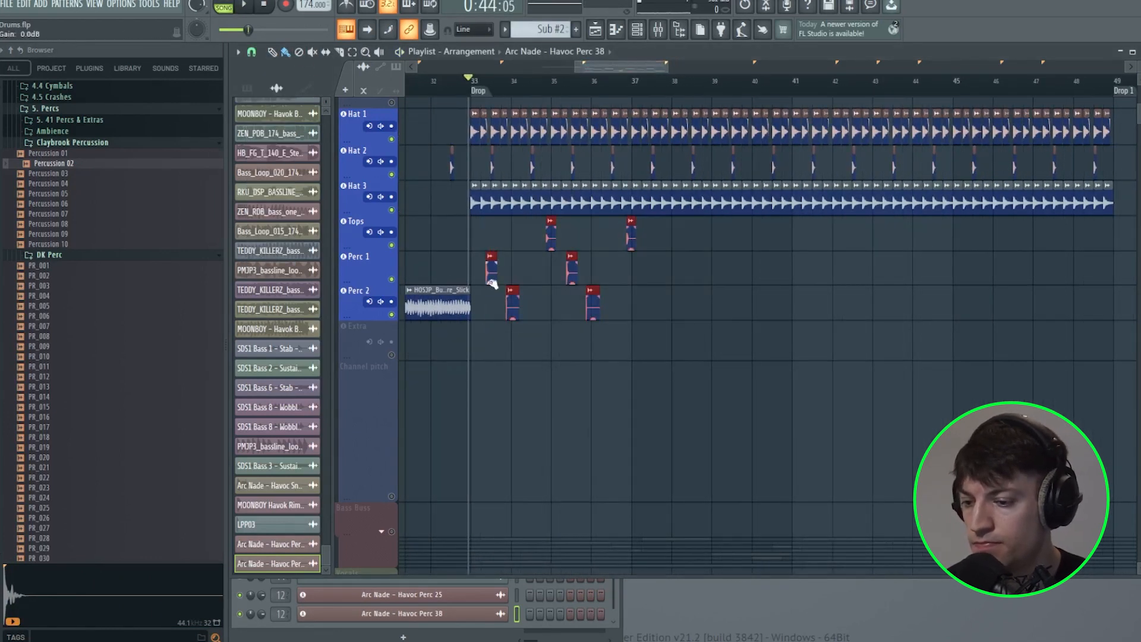
left_click_drag(840, 239, 657, 333)
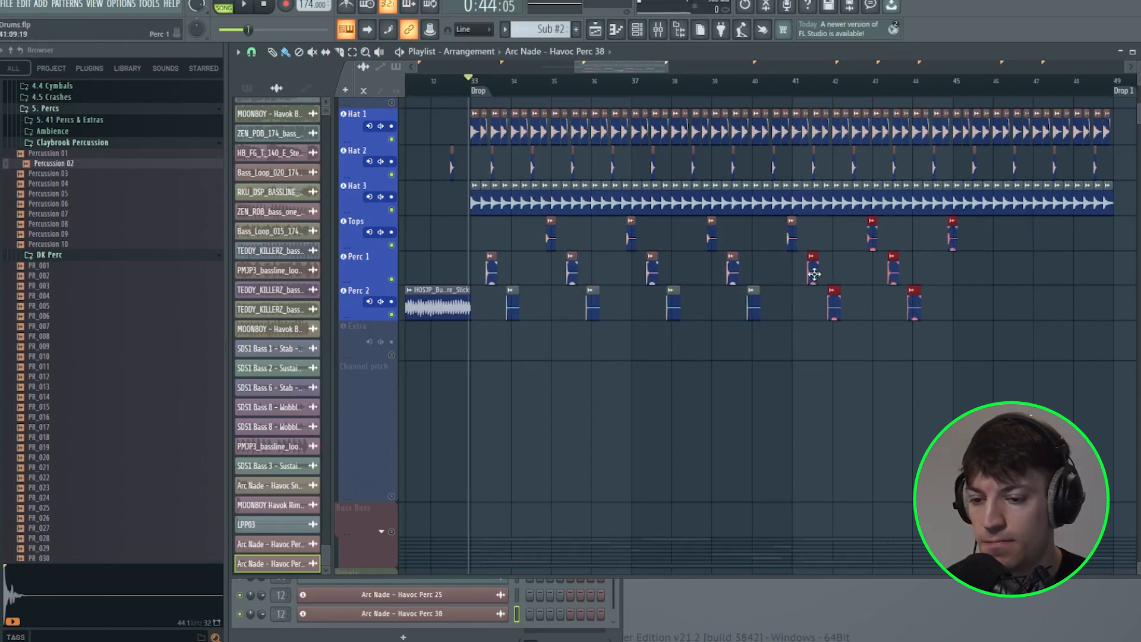
key("space")
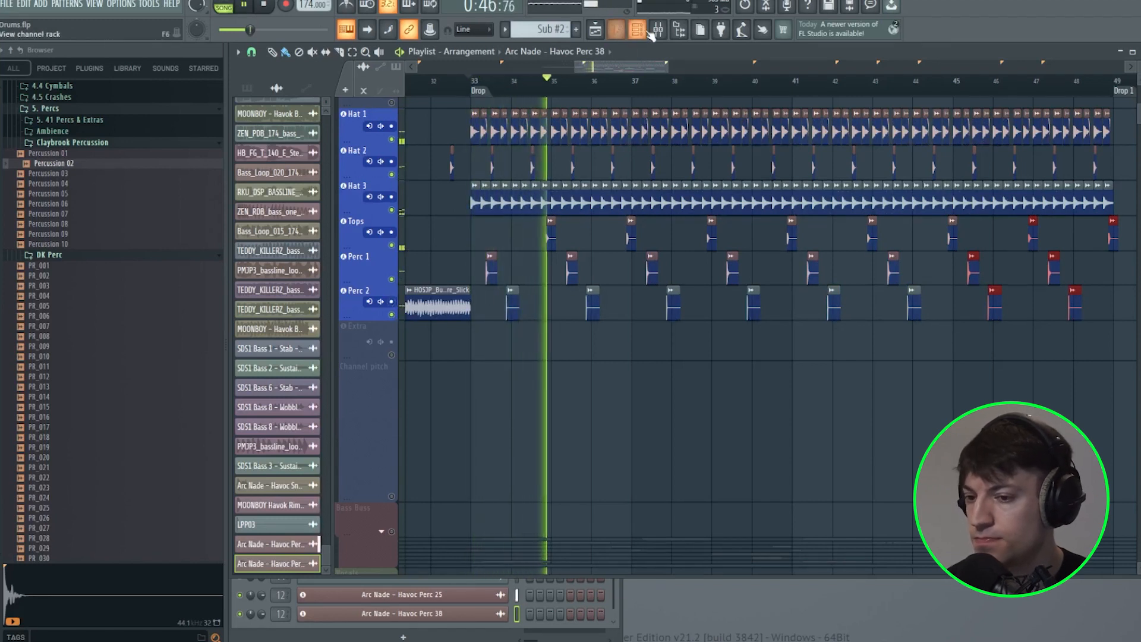
Set the Tops mixer track volume to about 25% while the drop plays
key("F9")
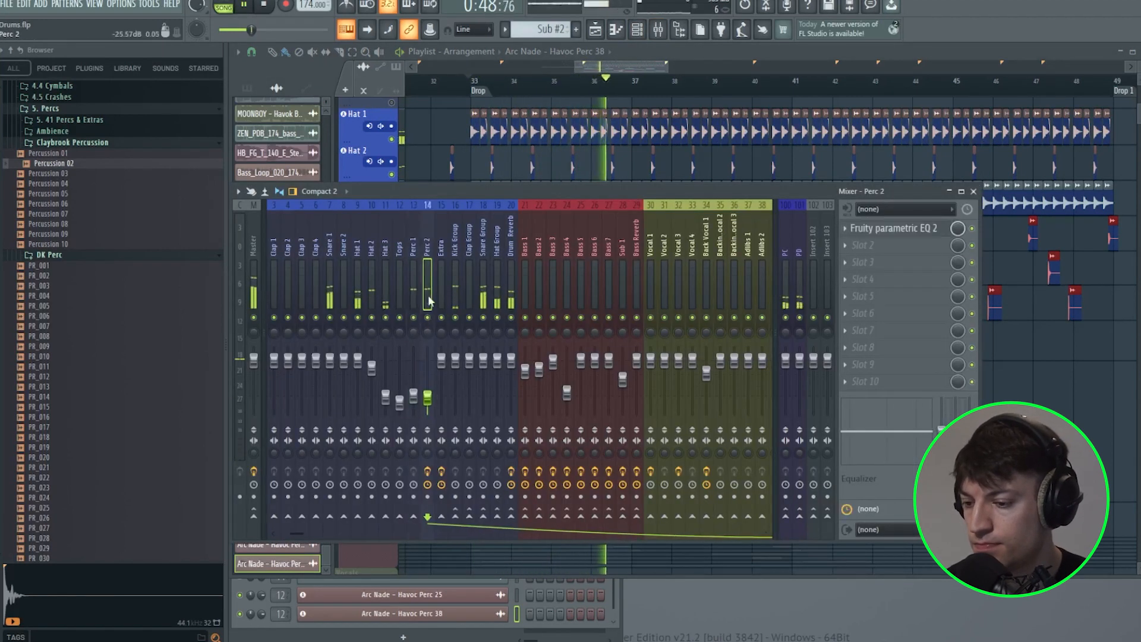
left_click(399, 402)
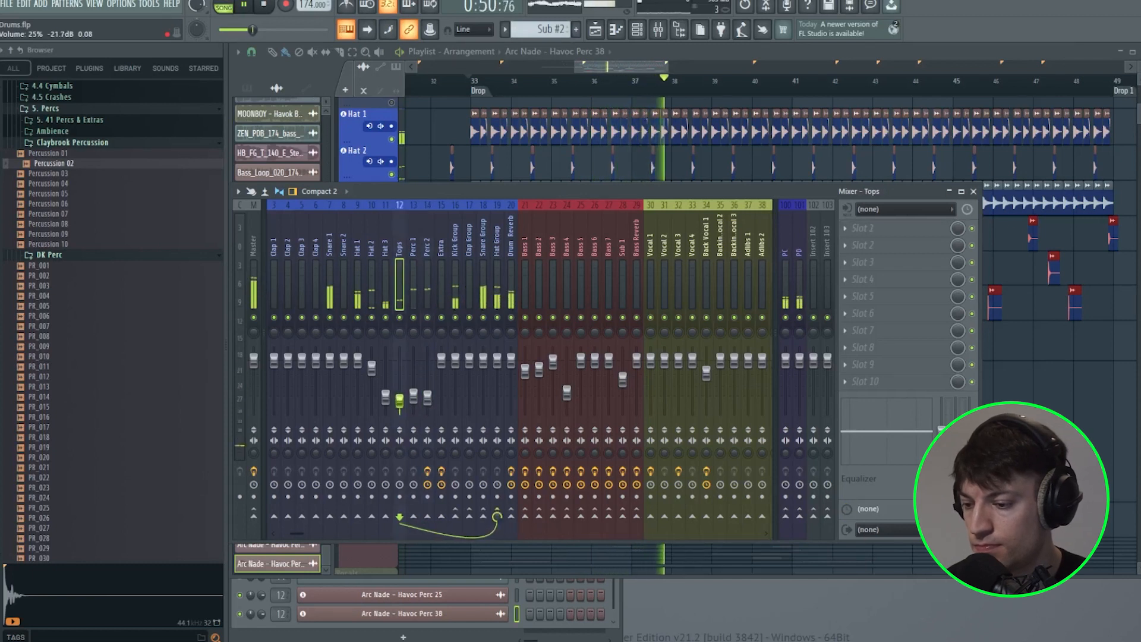
left_click(400, 400)
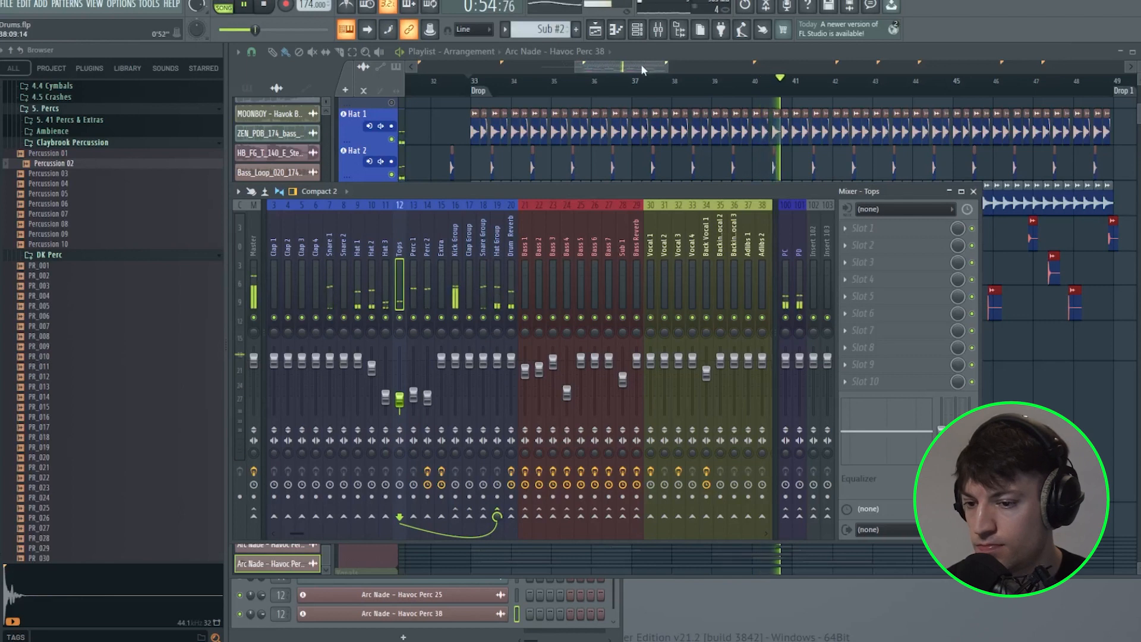
key("F9")
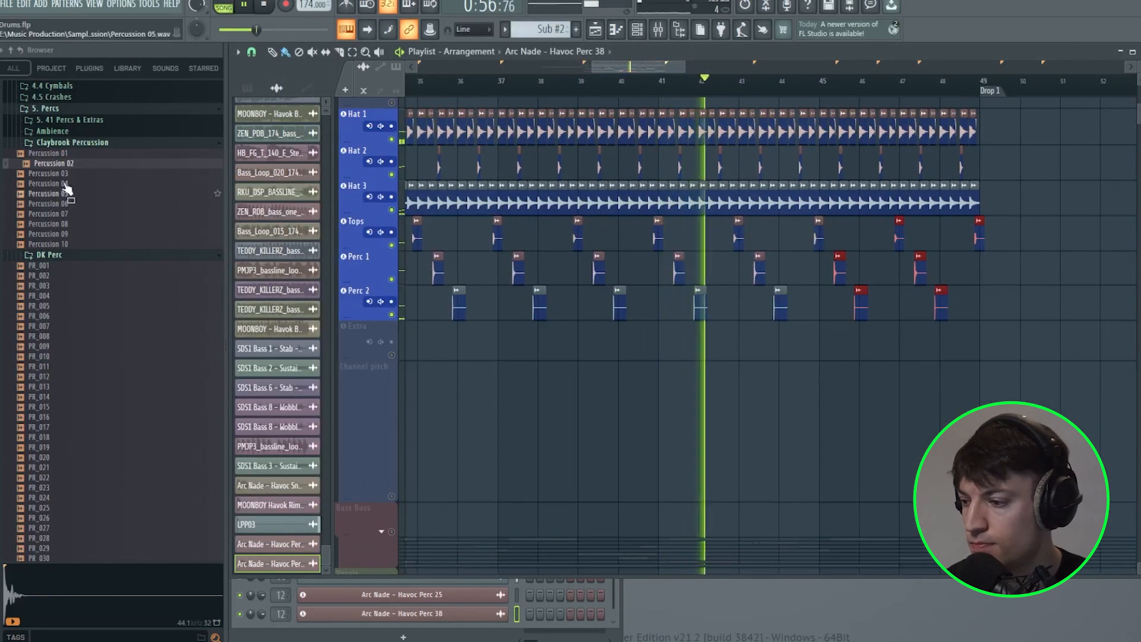
Collapse the Claybrook Percussion, DK Perc and Havoc Percs folders in the sample browser
left_click(73, 143)
left_click(64, 156)
scroll(103, 251, "up", 4)
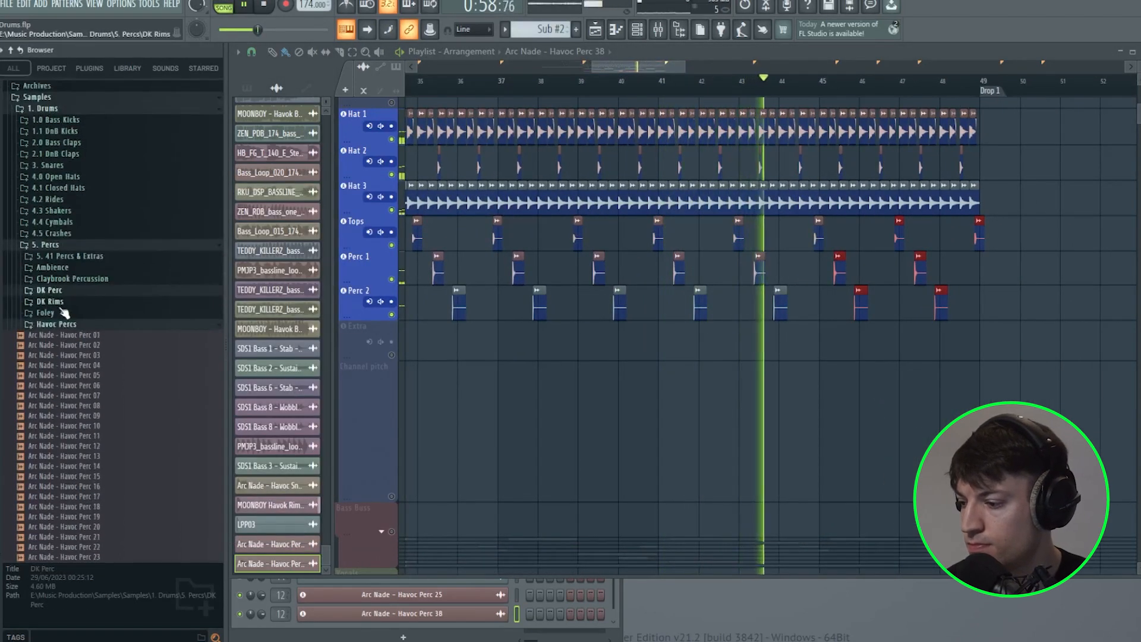
left_click(58, 324)
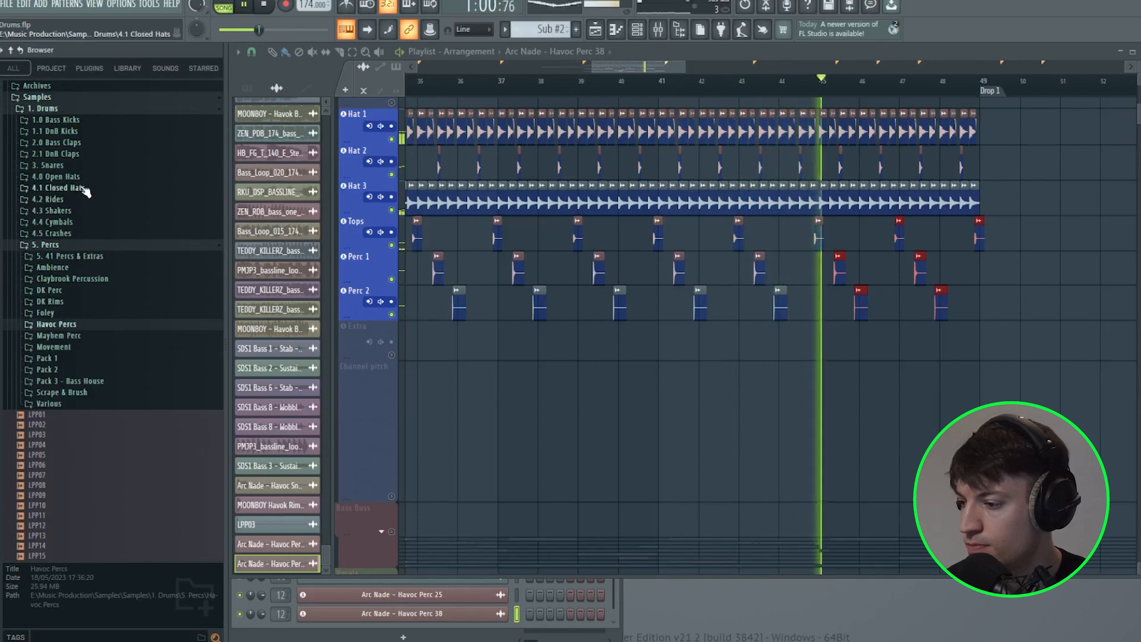
Delete the percussion clips on Tops, Perc 1 and Perc 2 in bars 45 to 47, keeping the last Tops clip
mouse_move(675, 65)
left_mouse_down()
mouse_move(665, 59)
mouse_move(696, 66)
left_mouse_up()
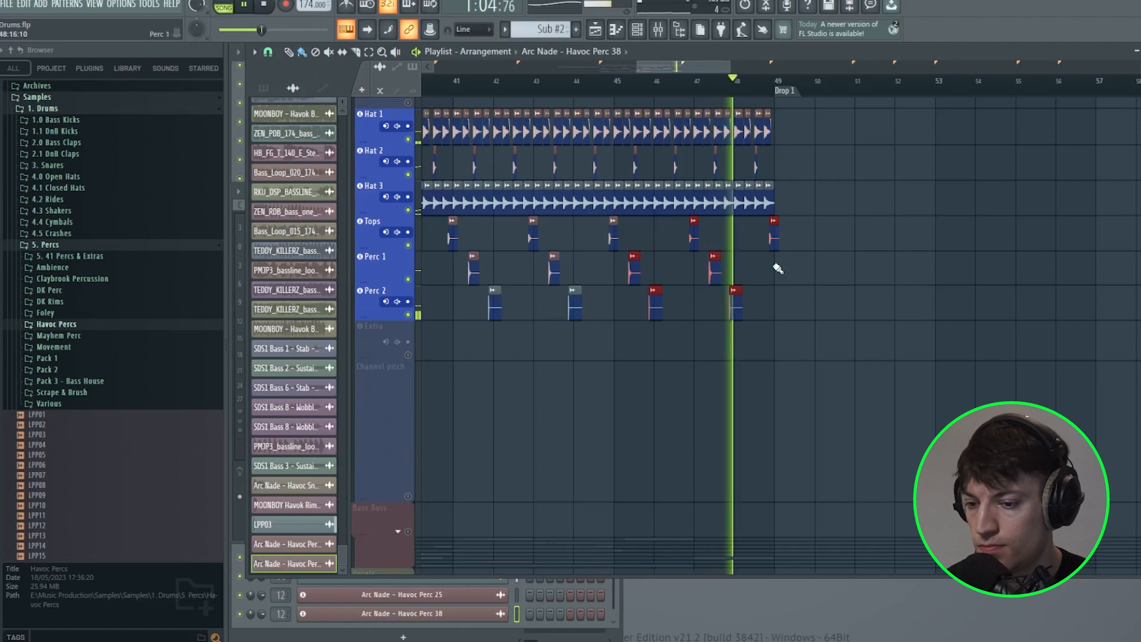
key("ctrl+z")
right_click(693, 237)
right_click(714, 270)
right_click(634, 270)
right_click(654, 305)
right_click(736, 304)
Stop playback and select the time range from the start of bar 33 to the start of bar 40 across the drop's drum tracks
left_click_drag(662, 67, 626, 77)
scroll(638, 297, "up", 5)
scroll(719, 207, "up", 5)
key("space")
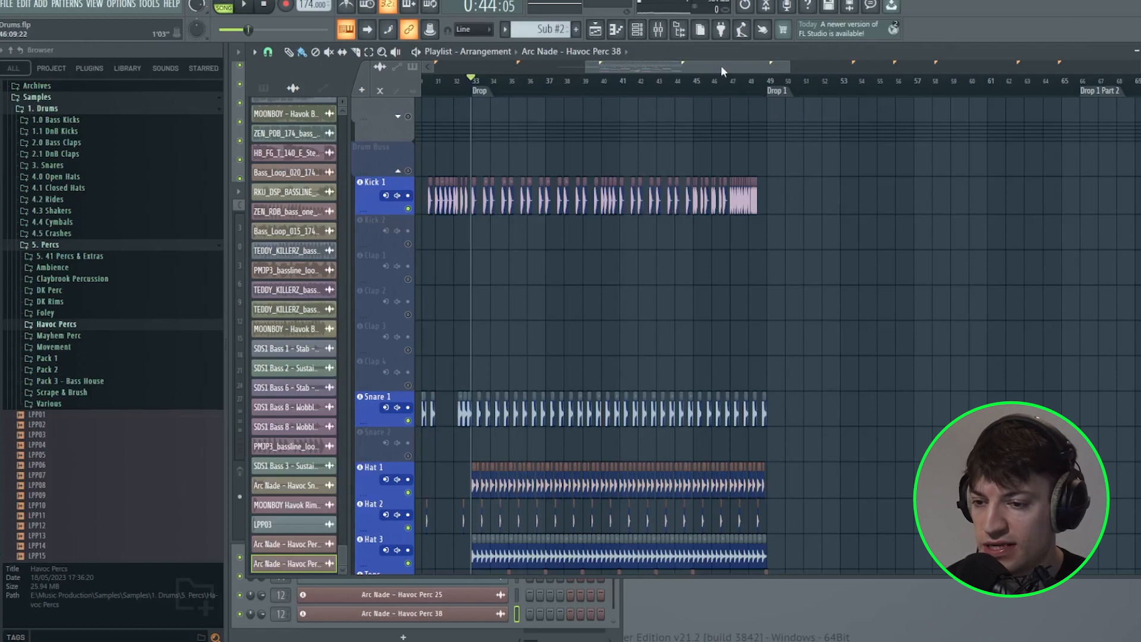
left_click_drag(721, 67, 713, 67)
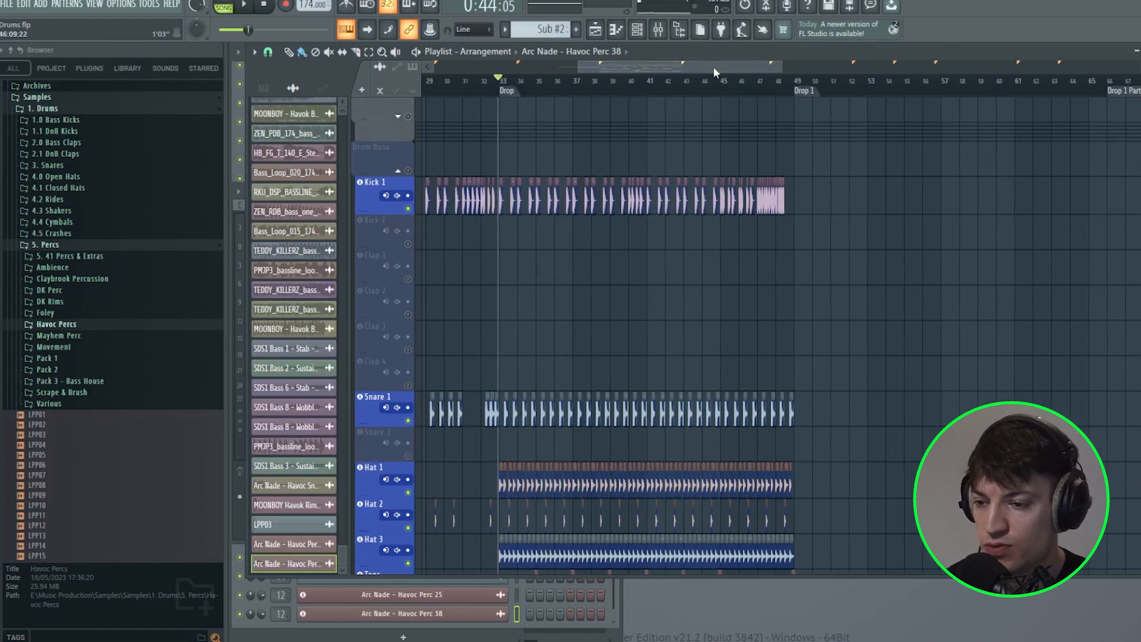
left_click(268, 51)
left_click(292, 206)
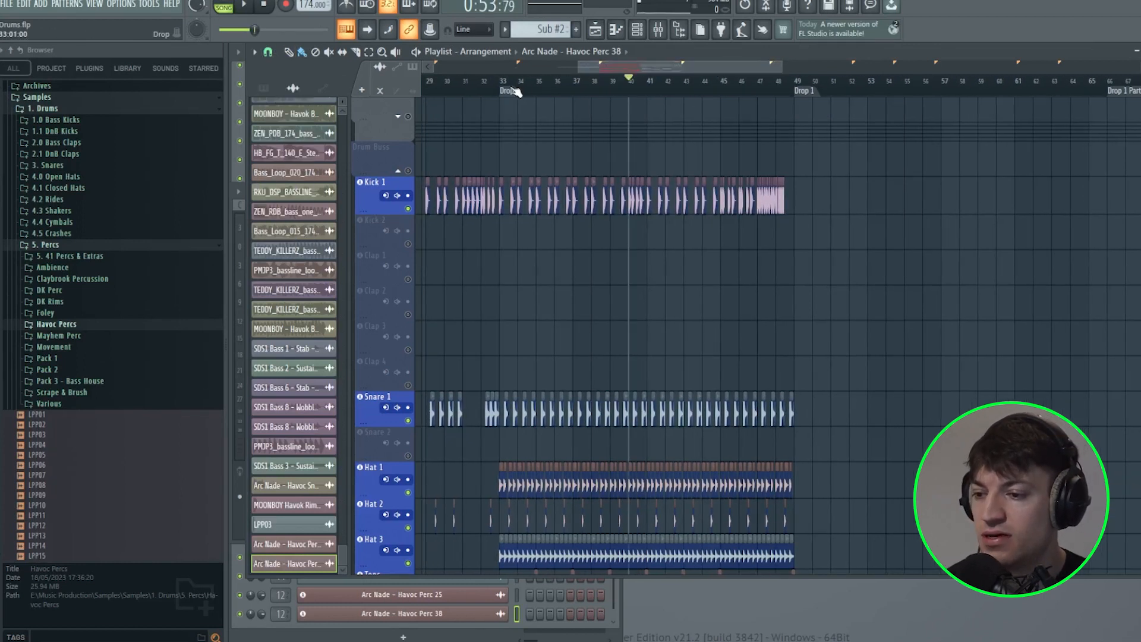
left_click_drag(504, 87, 610, 89)
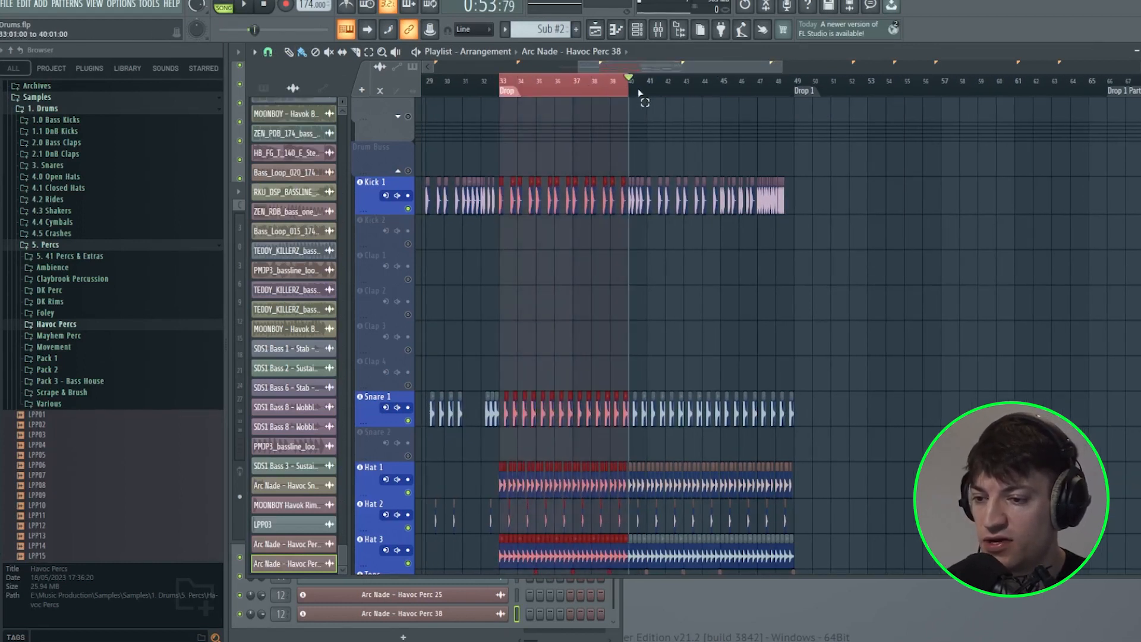
Select the whole drop from bar 33 to bar 49 and narrow the time selection to bars 47 and 48
left_click(507, 87)
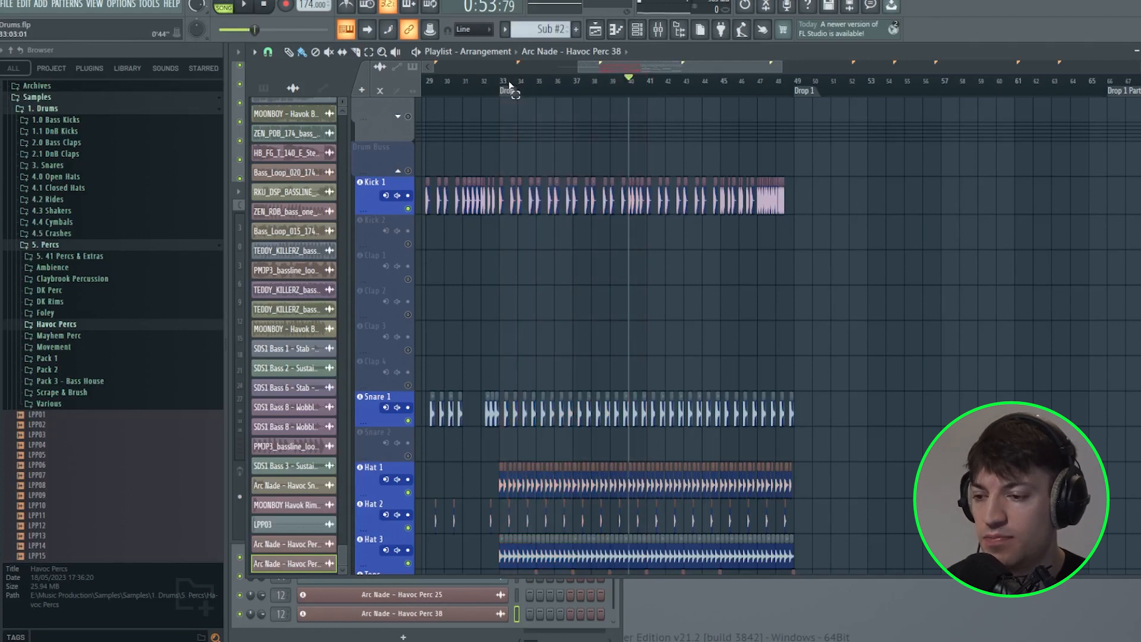
left_click_drag(579, 92, 656, 95)
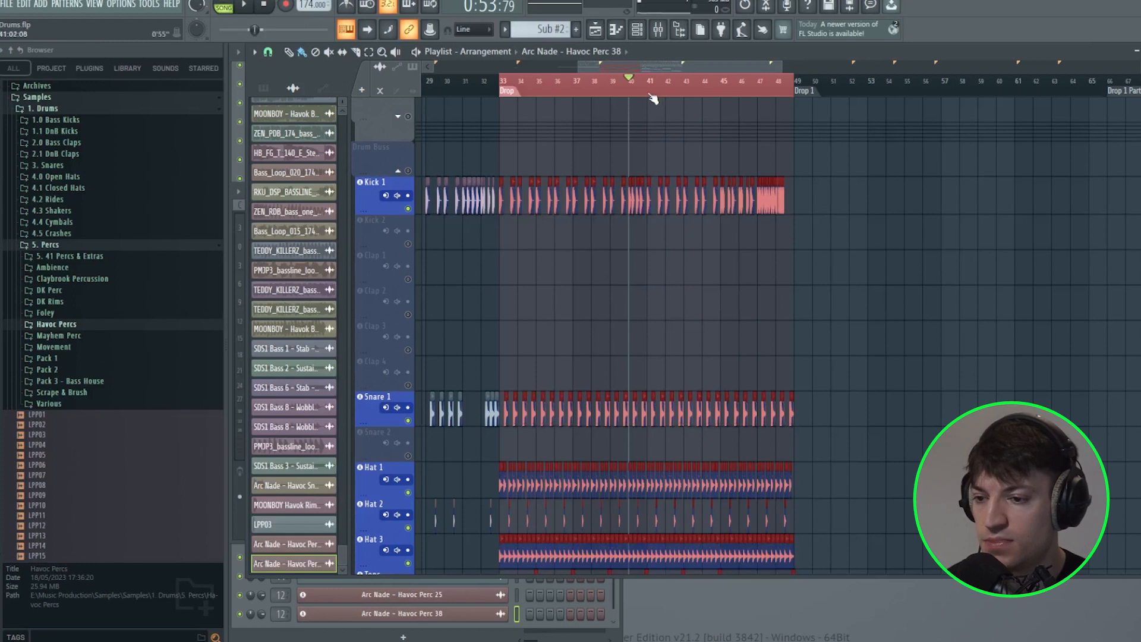
left_click_drag(648, 95, 635, 101)
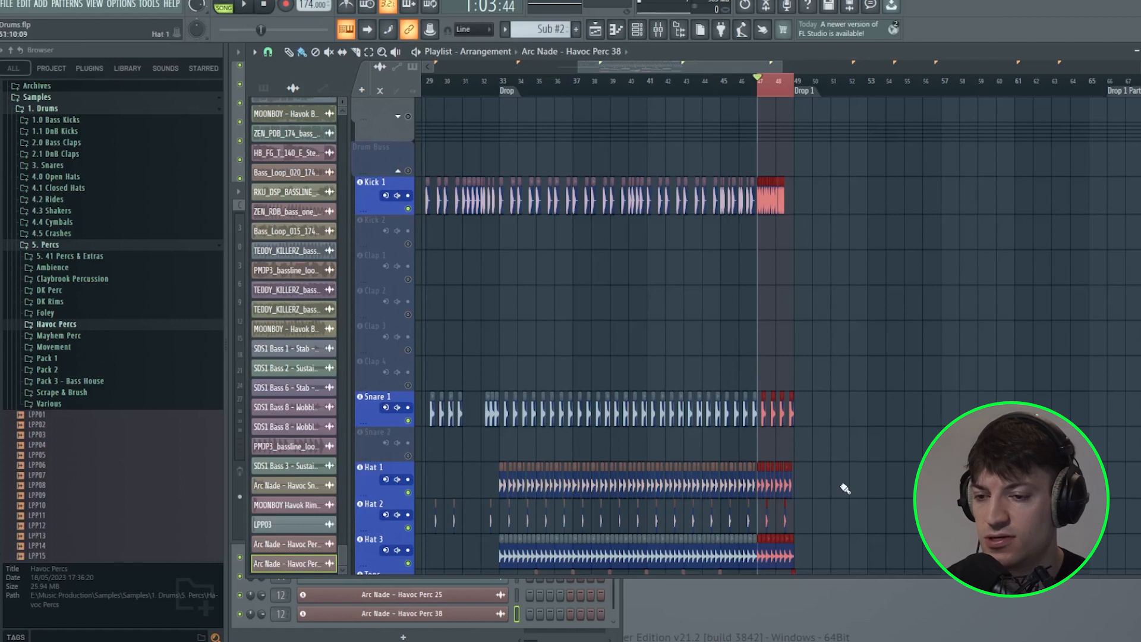
Play the selected closing bars 47 and 48 to examine the rapid Kick 1 fill alongside the other drum tracks
scroll(635, 467, "down", 3)
scroll(742, 476, "down", 5)
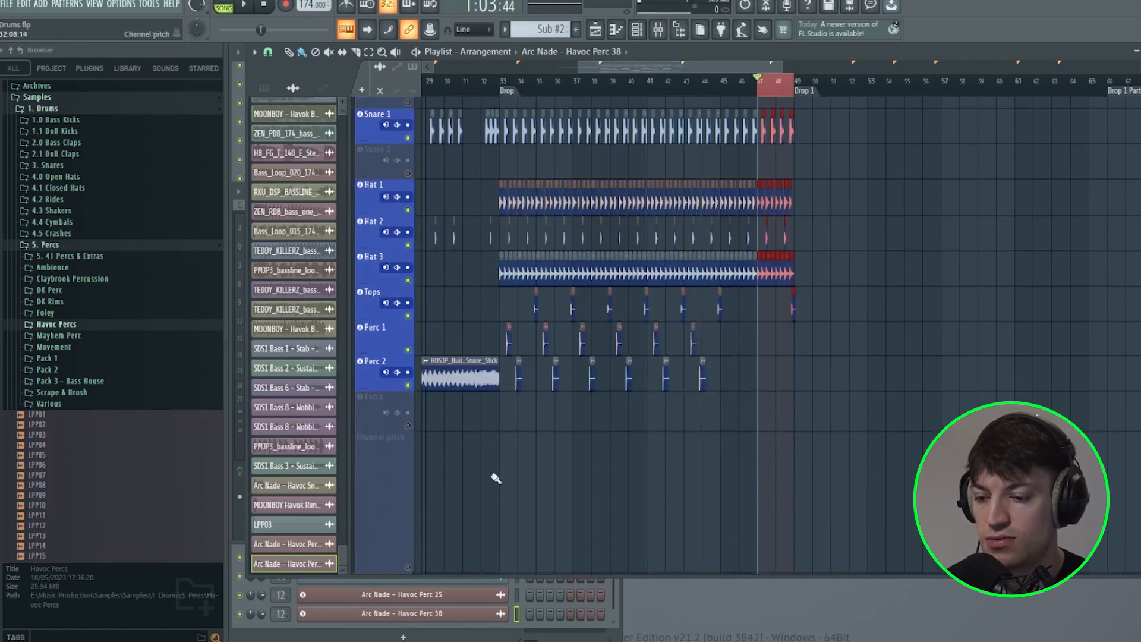
scroll(759, 519, "up", 8)
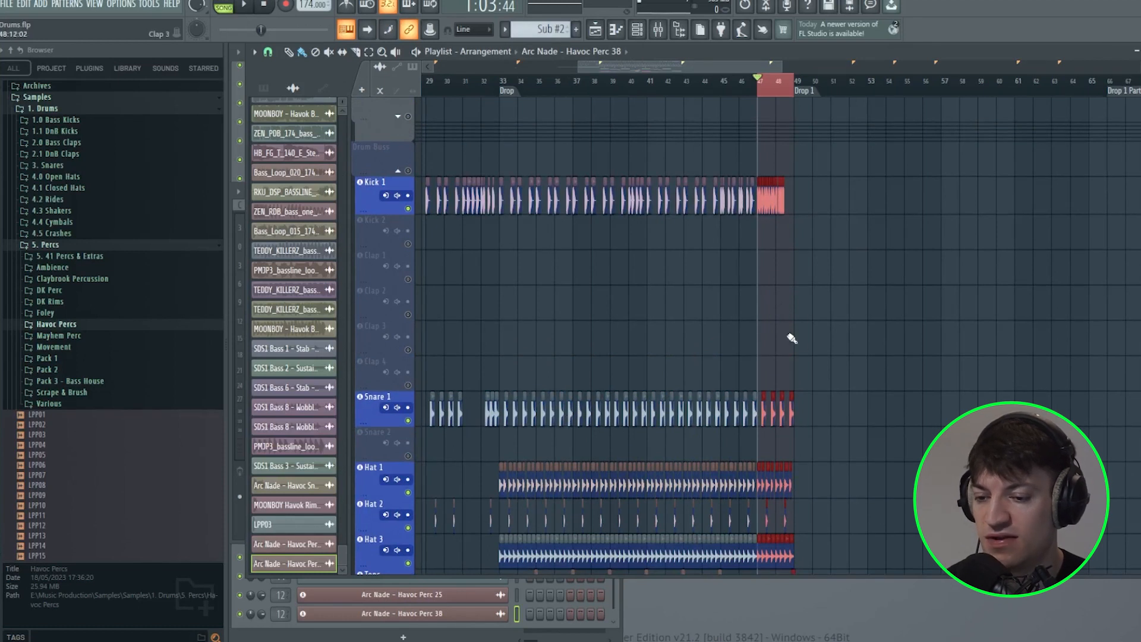
scroll(785, 327, "up", 4)
scroll(794, 87, "up", 2)
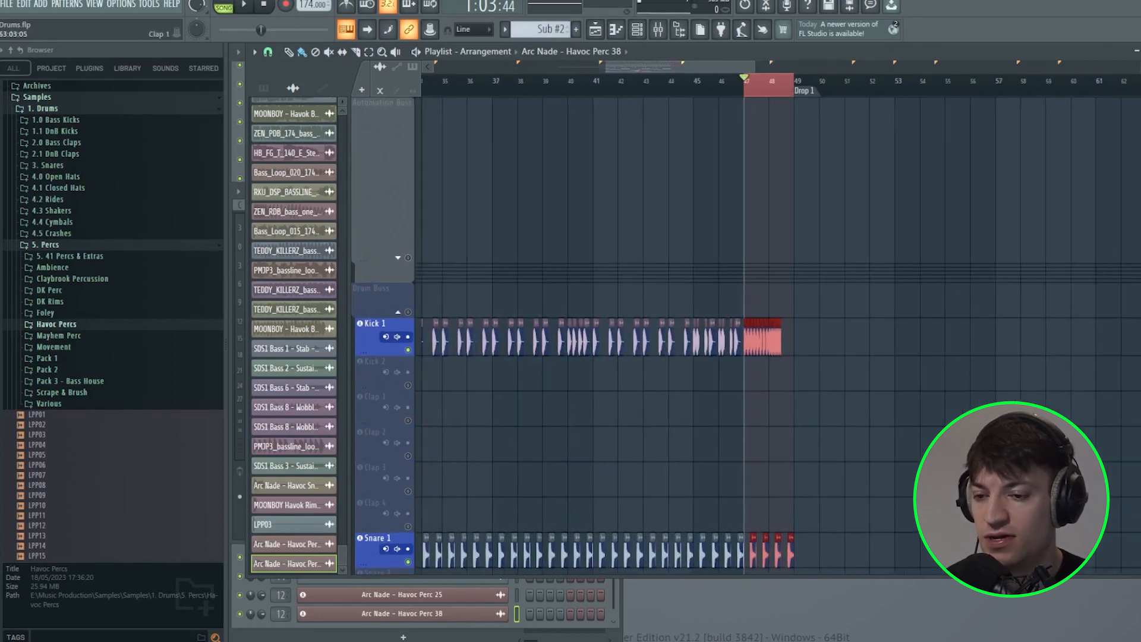
scroll(878, 324, "up", 3)
scroll(780, 91, "up", 2)
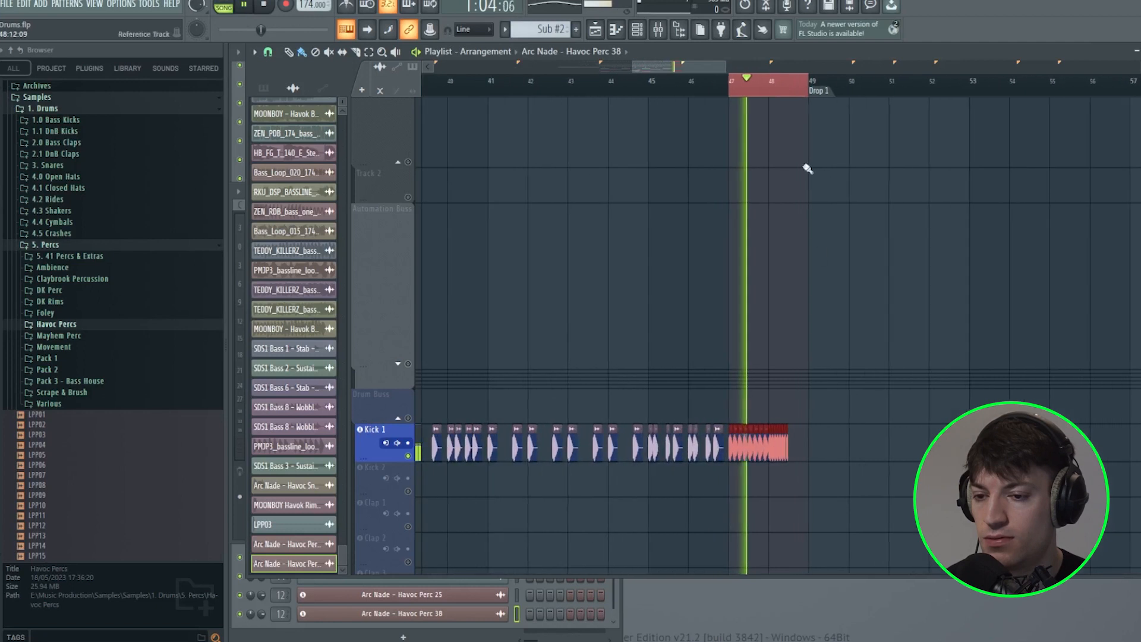
Stop playback and clear the time selection over the end of the drop
scroll(828, 320, "down", 5)
key("space")
key("ctrl+d")
scroll(788, 96, "down", 1)
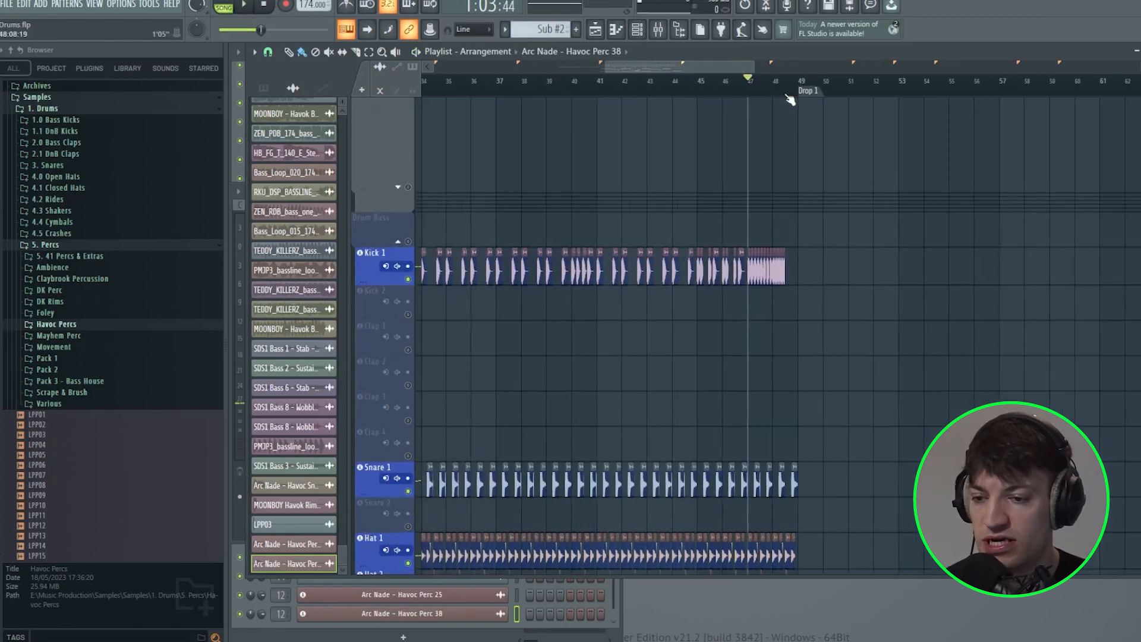
scroll(768, 68, "down", 2)
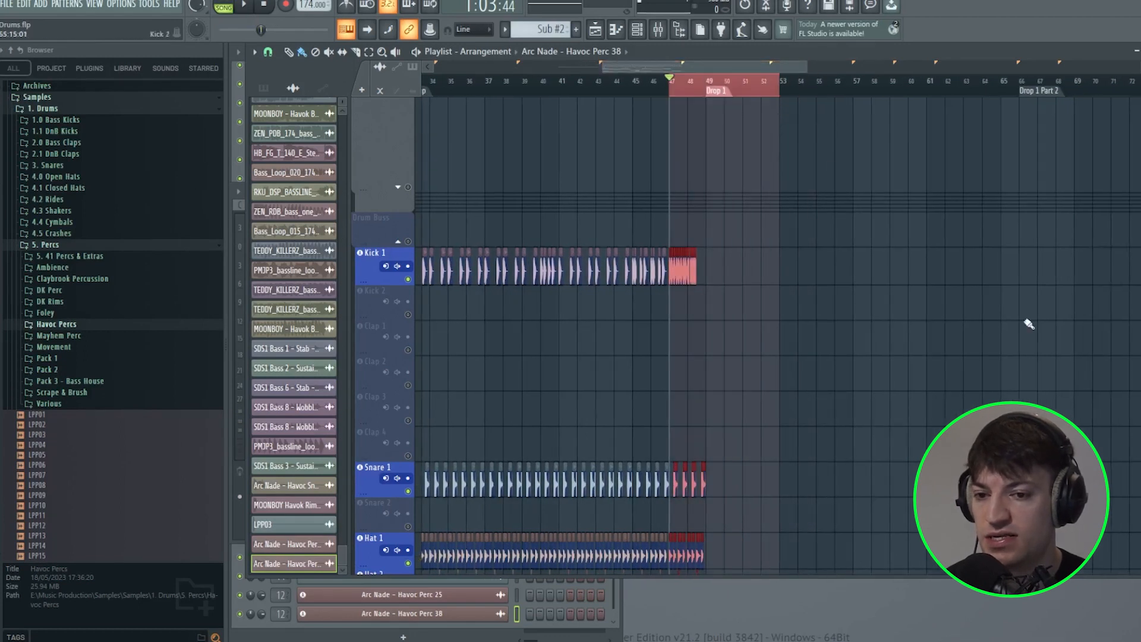
left_click(670, 95)
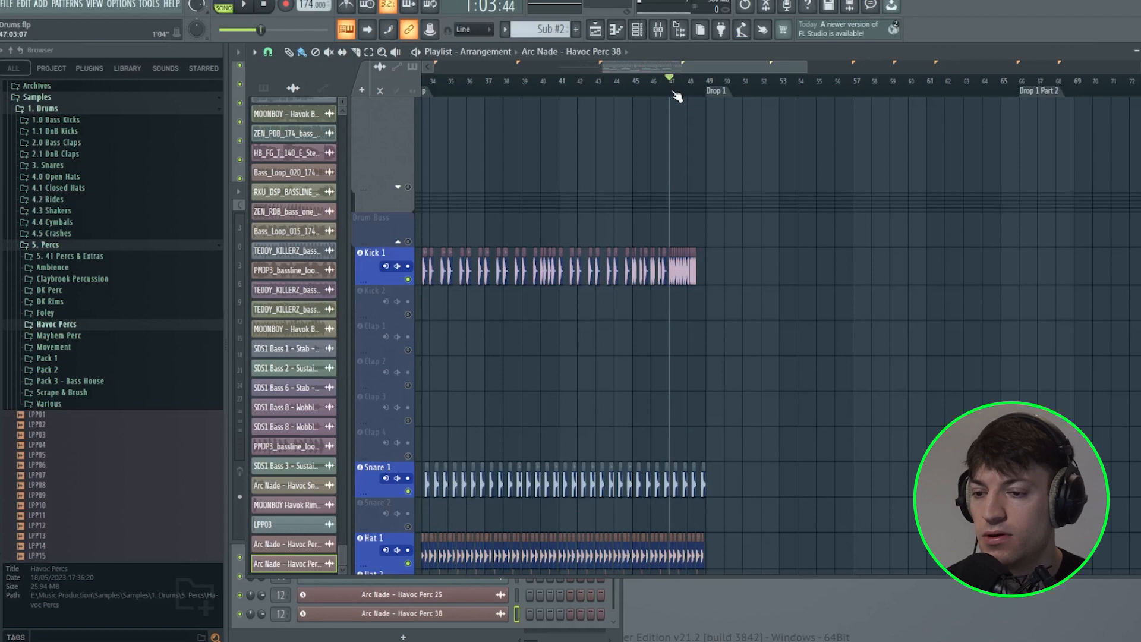
scroll(674, 78, "up", 1)
scroll(714, 546, "down", 5)
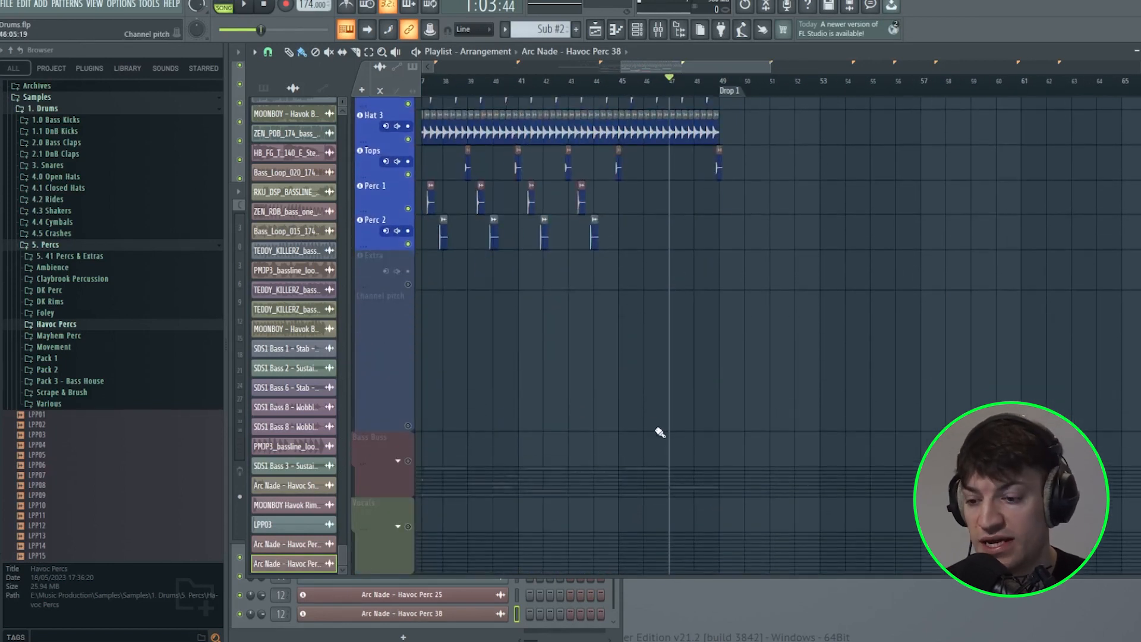
scroll(838, 459, "up", 5)
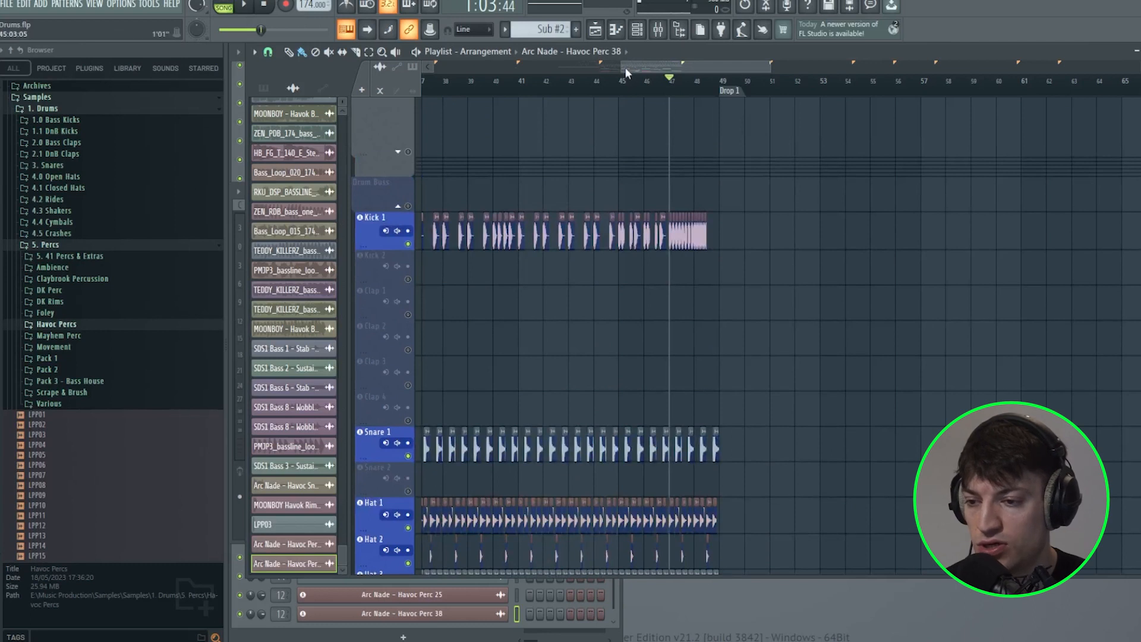
scroll(626, 72, "down", 2)
scroll(654, 321, "up", 2)
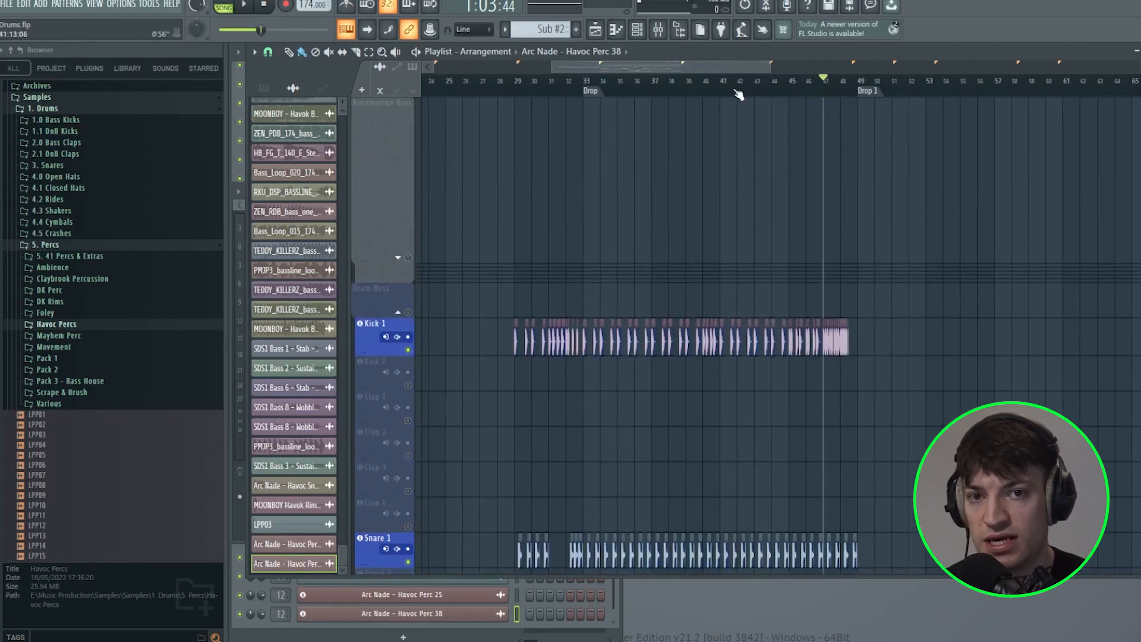
scroll(739, 95, "up", 2)
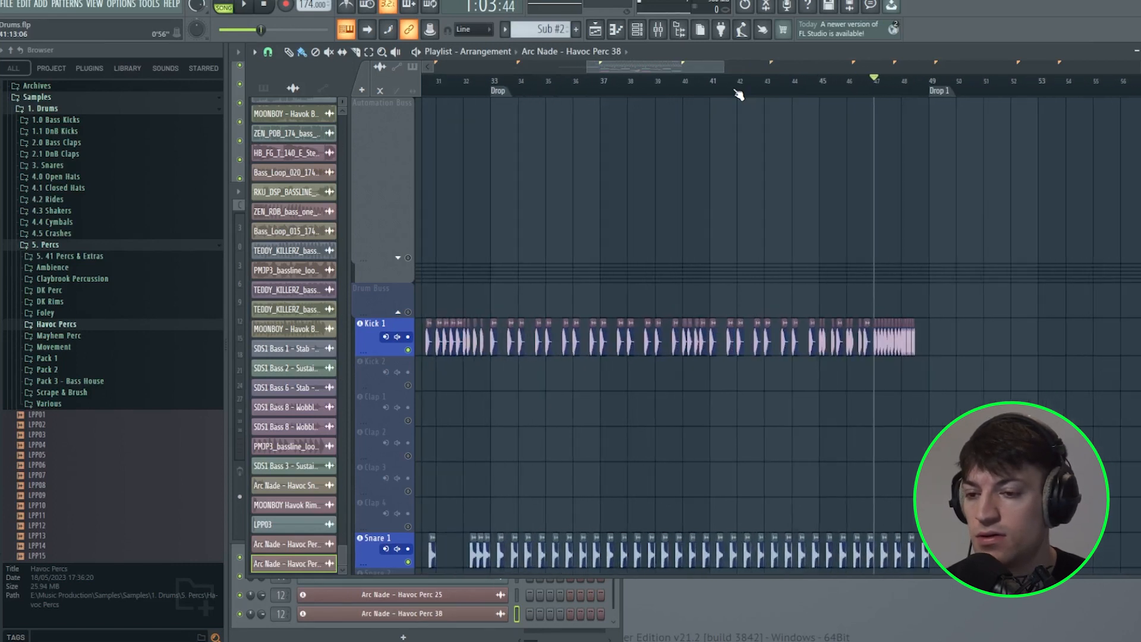